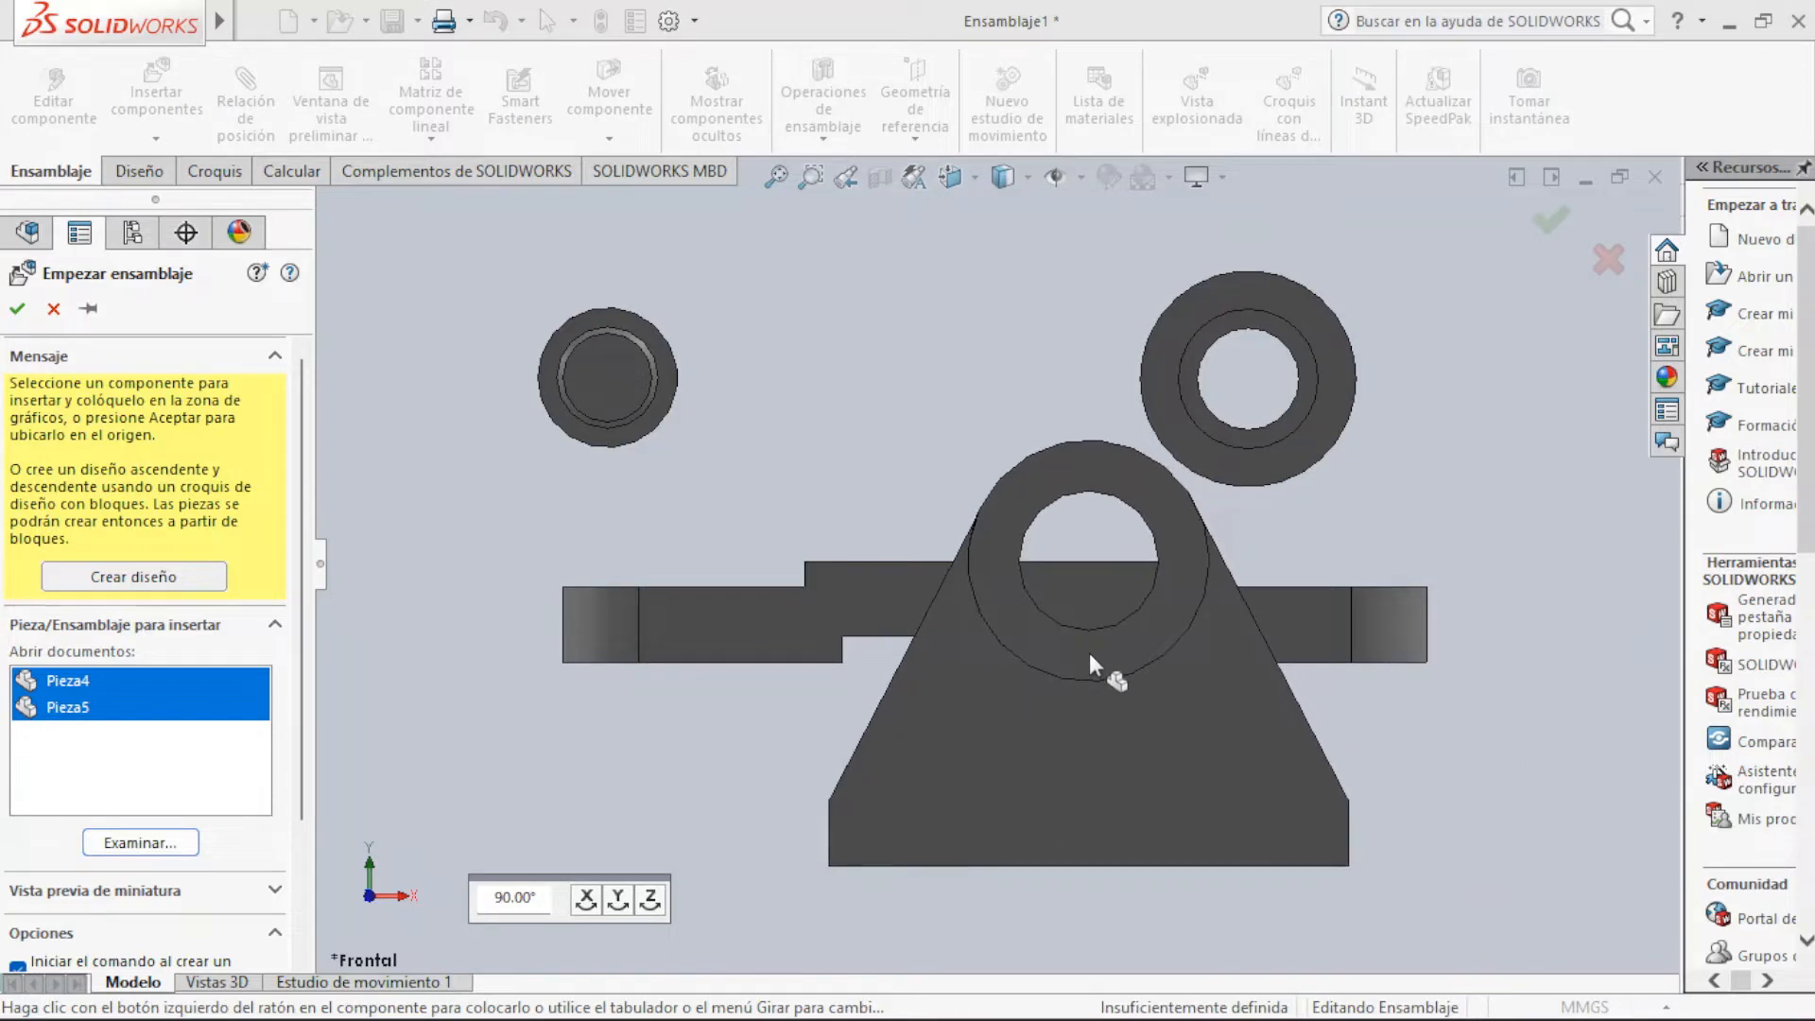
# Place Pieza4 and Pieza5 in the assembly and move the wheel and triangular support clear of the other parts
pyautogui.click(1089, 653)
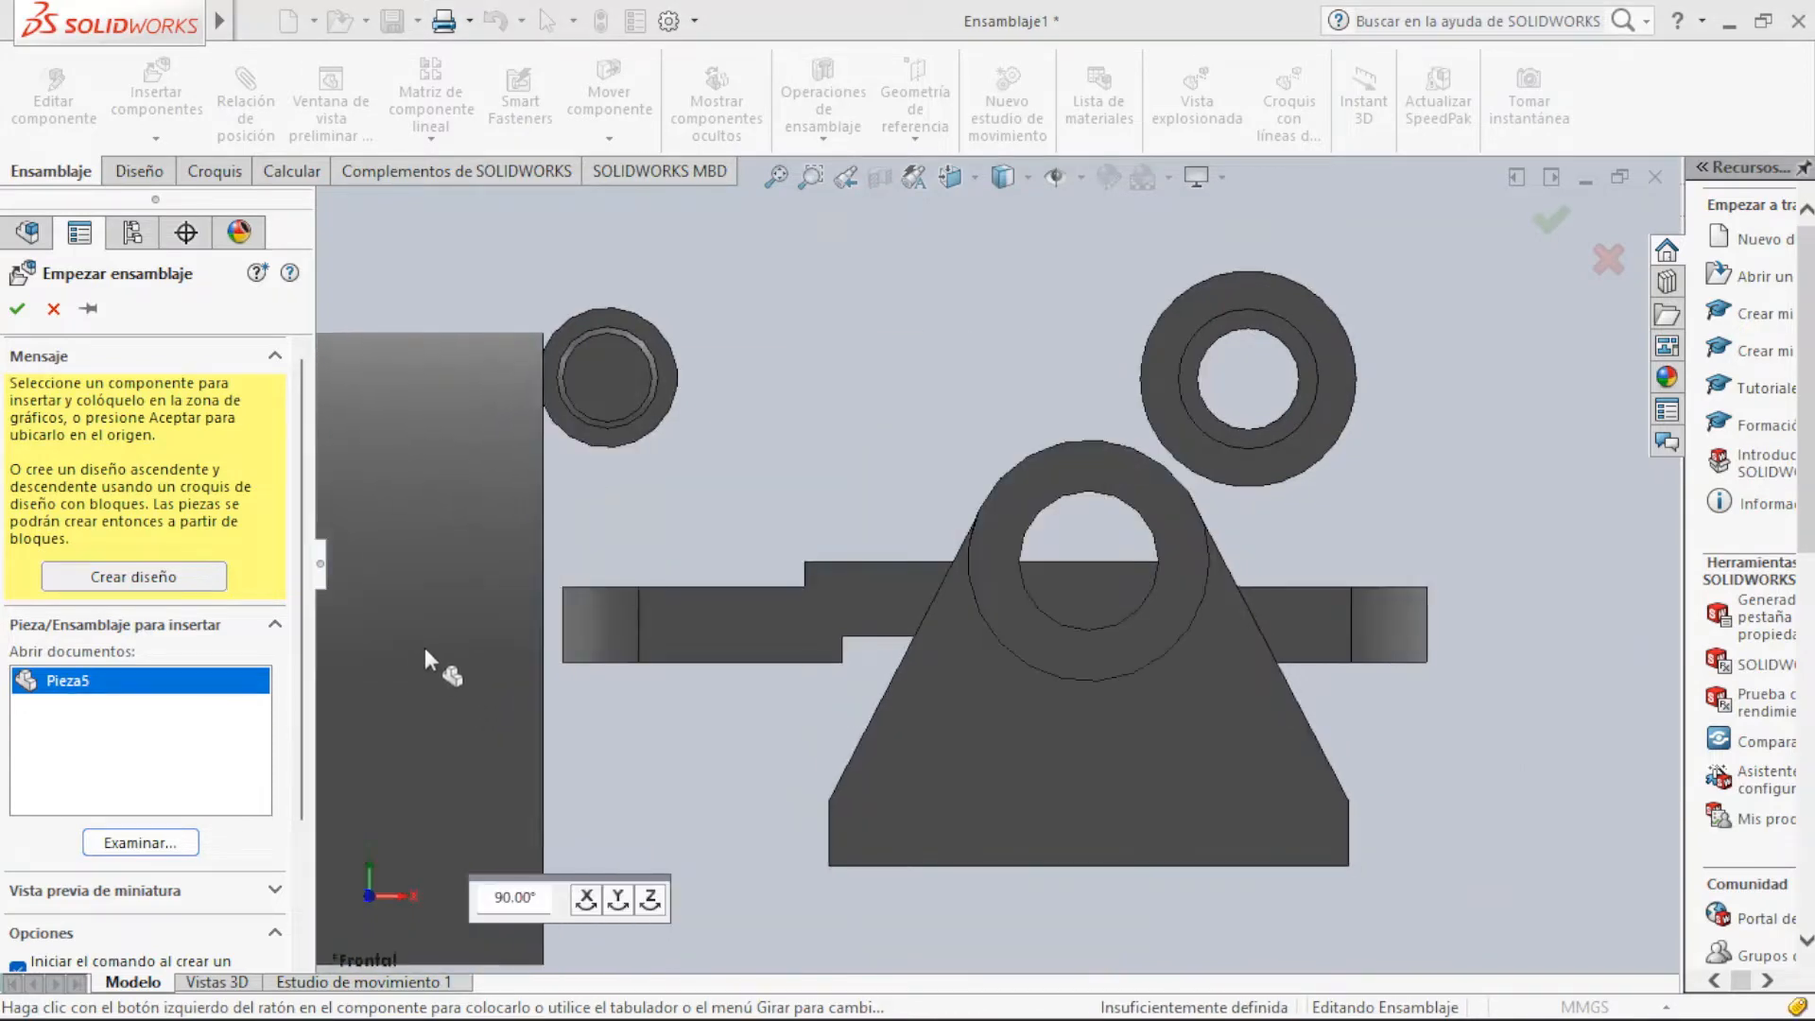
pyautogui.click(426, 646)
pyautogui.press('space')
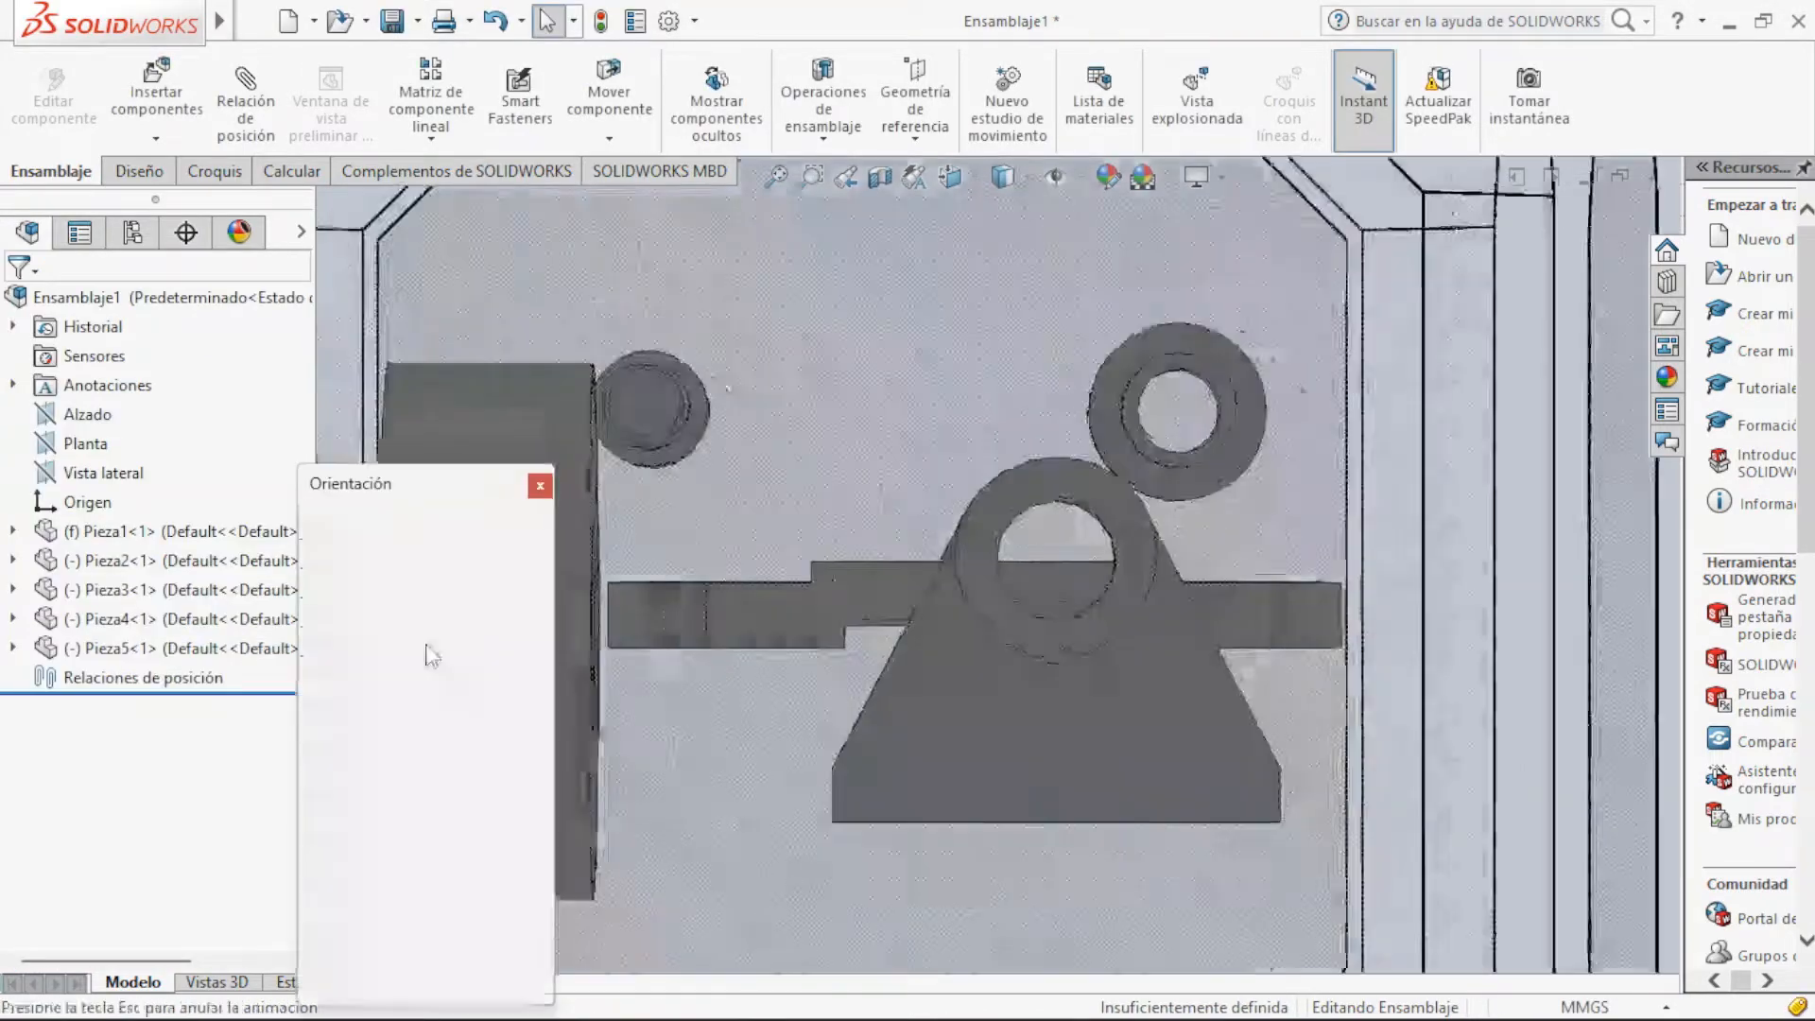
pyautogui.click(1138, 365)
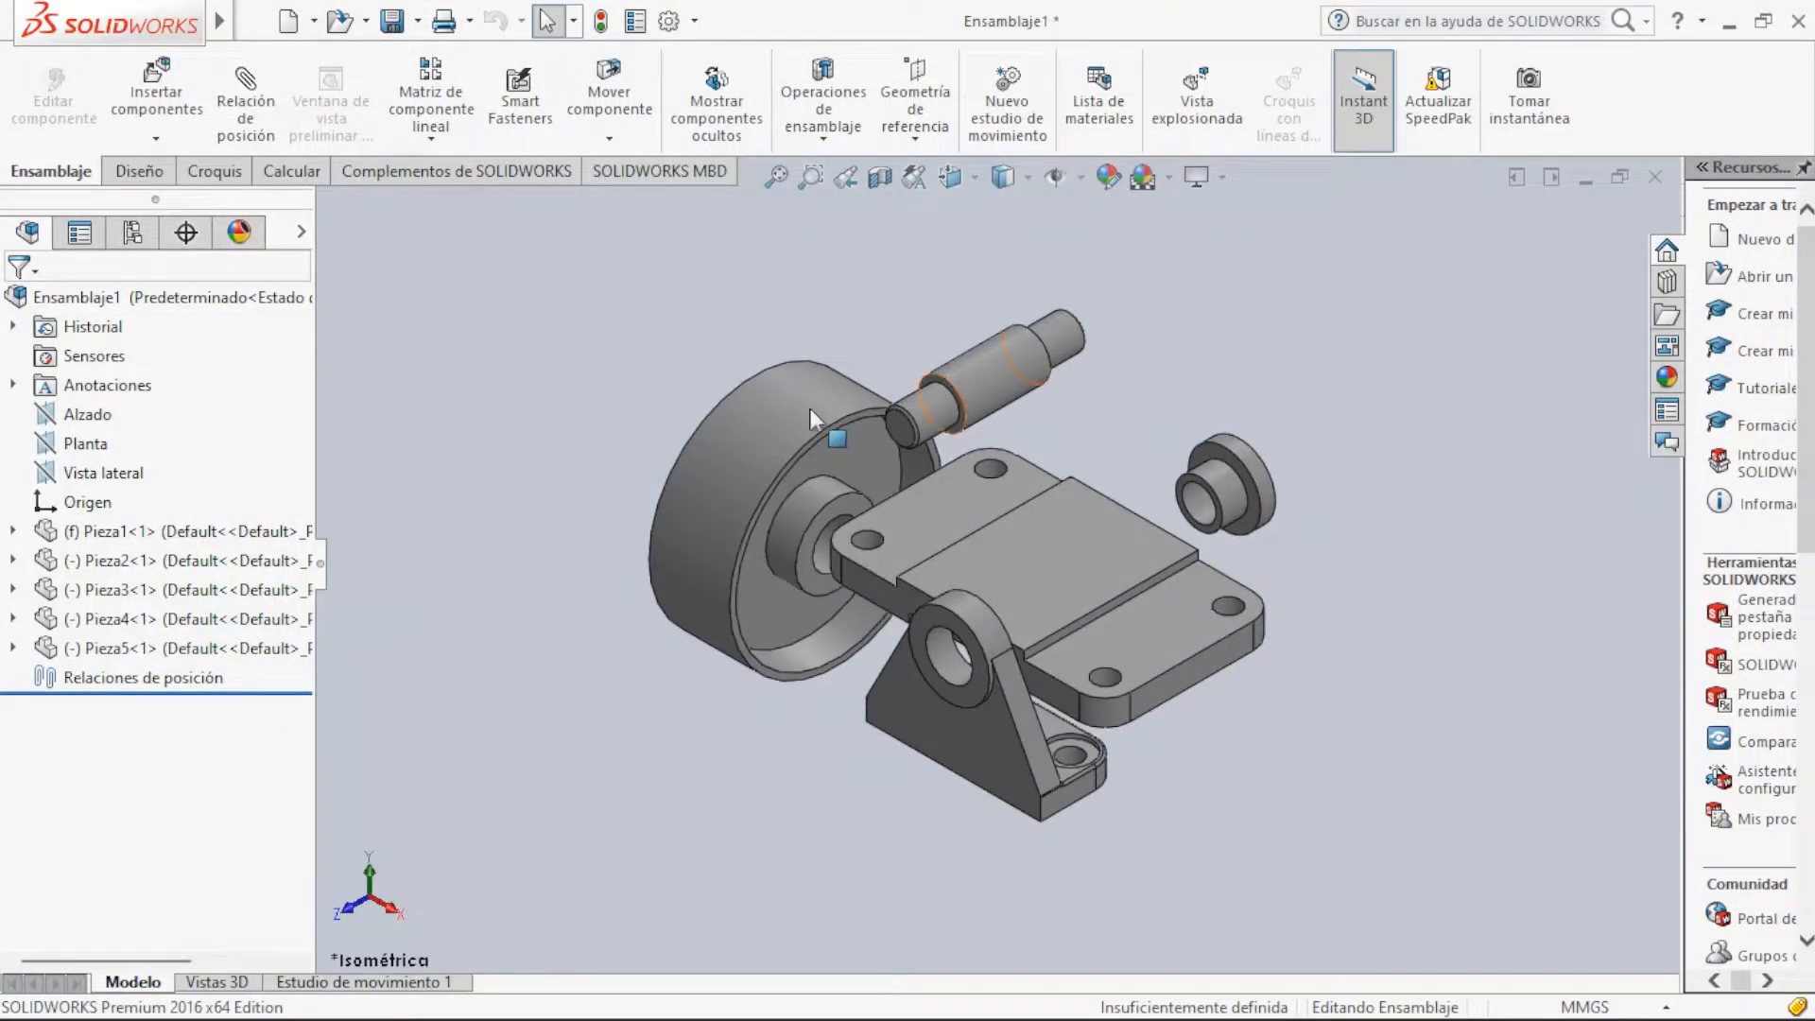
pyautogui.moveTo(639, 400); pyautogui.dragTo(578, 330)
pyautogui.moveTo(979, 765); pyautogui.dragTo(1439, 659)
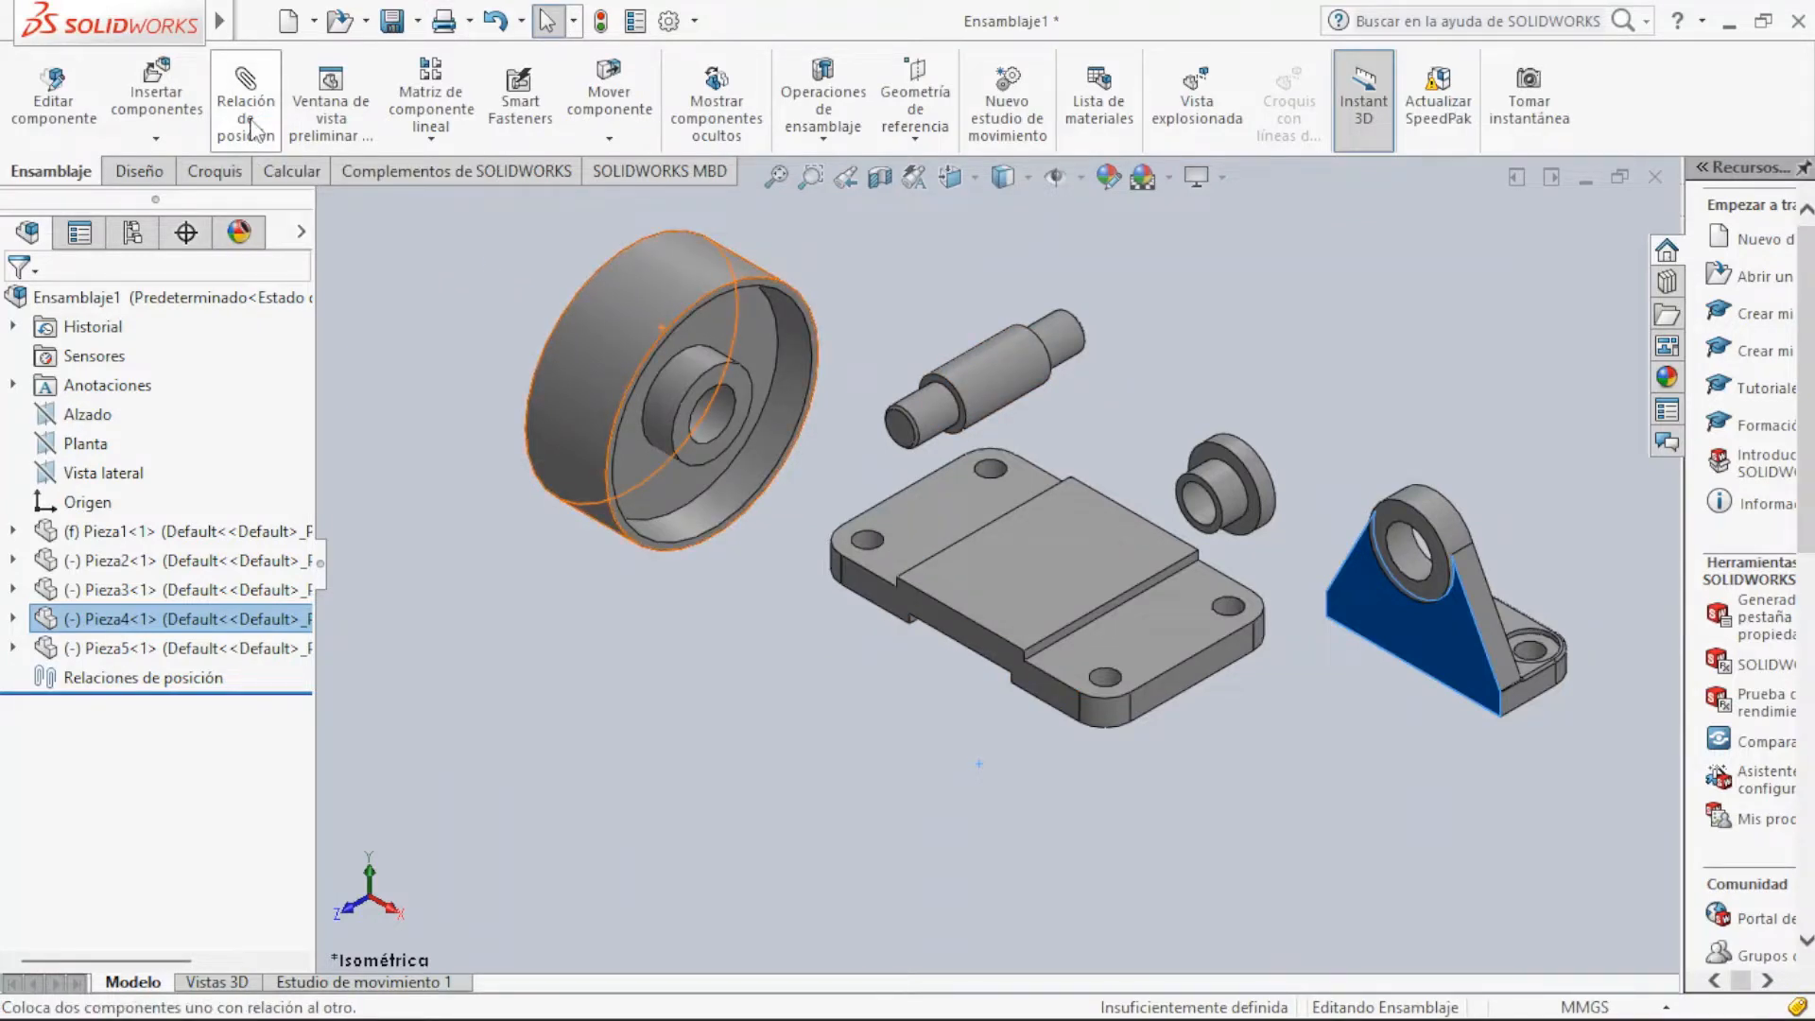
pyautogui.click(253, 129)
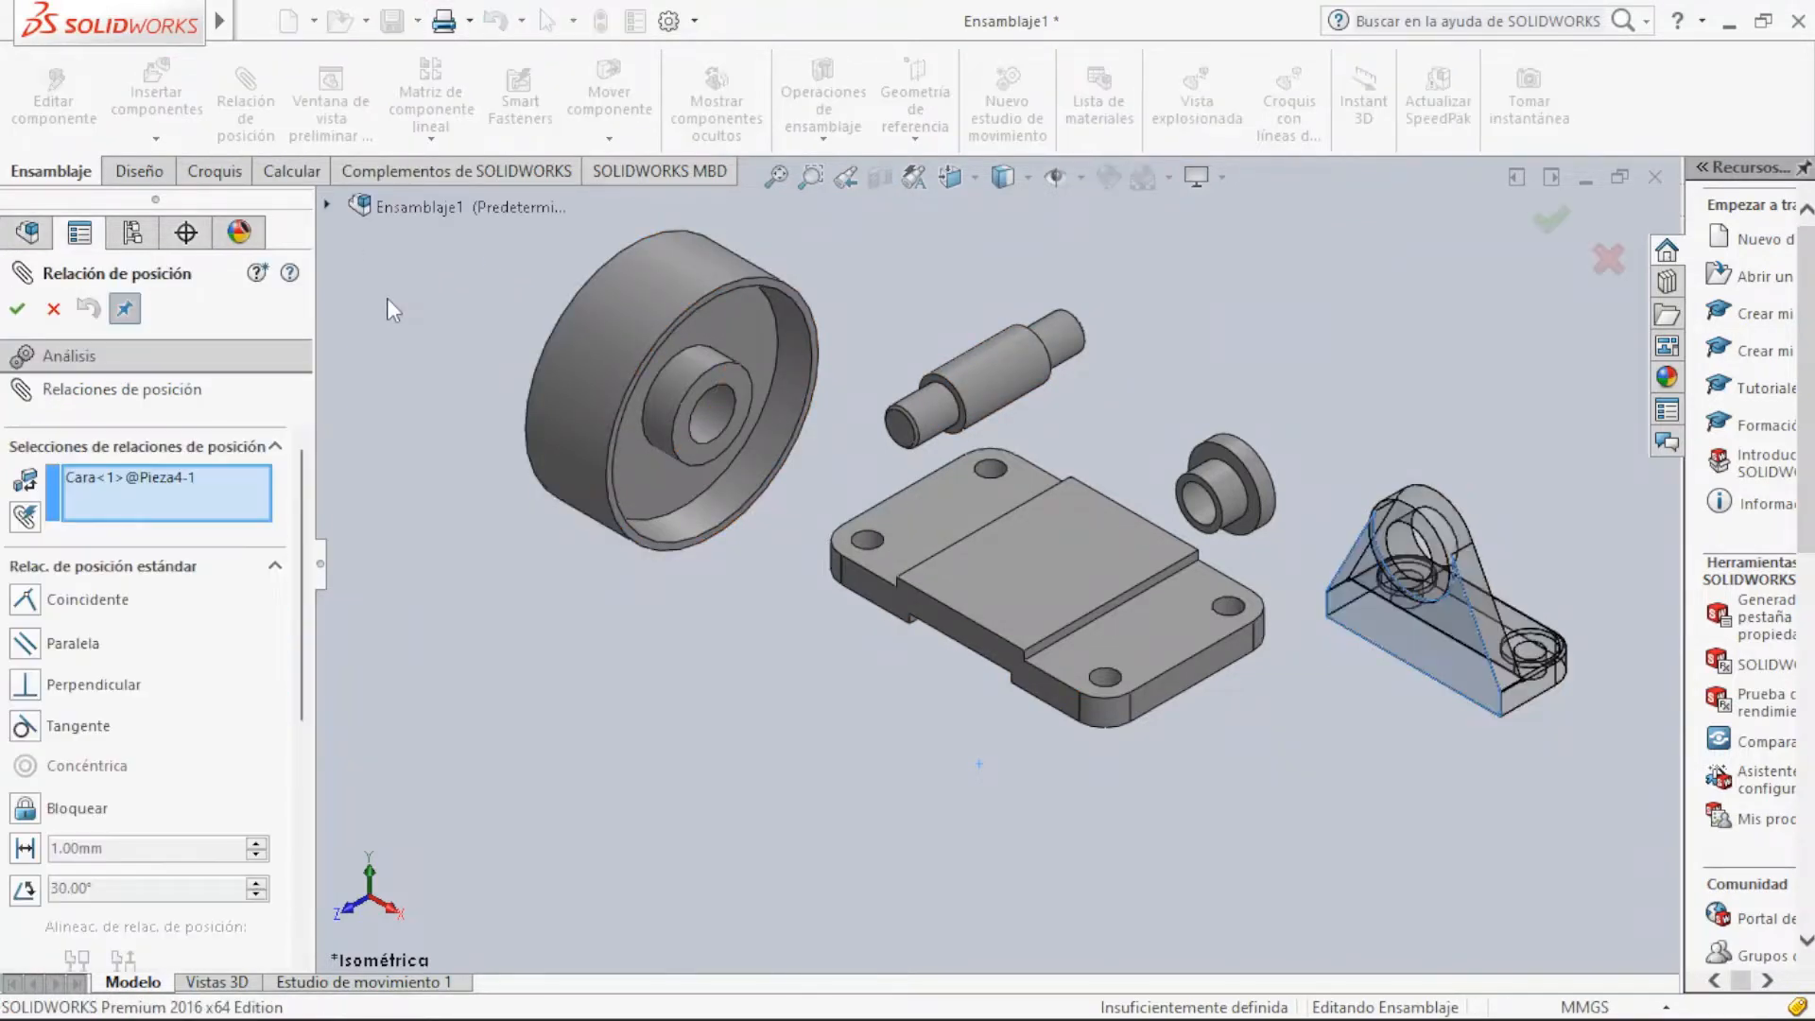
pyautogui.click(711, 421)
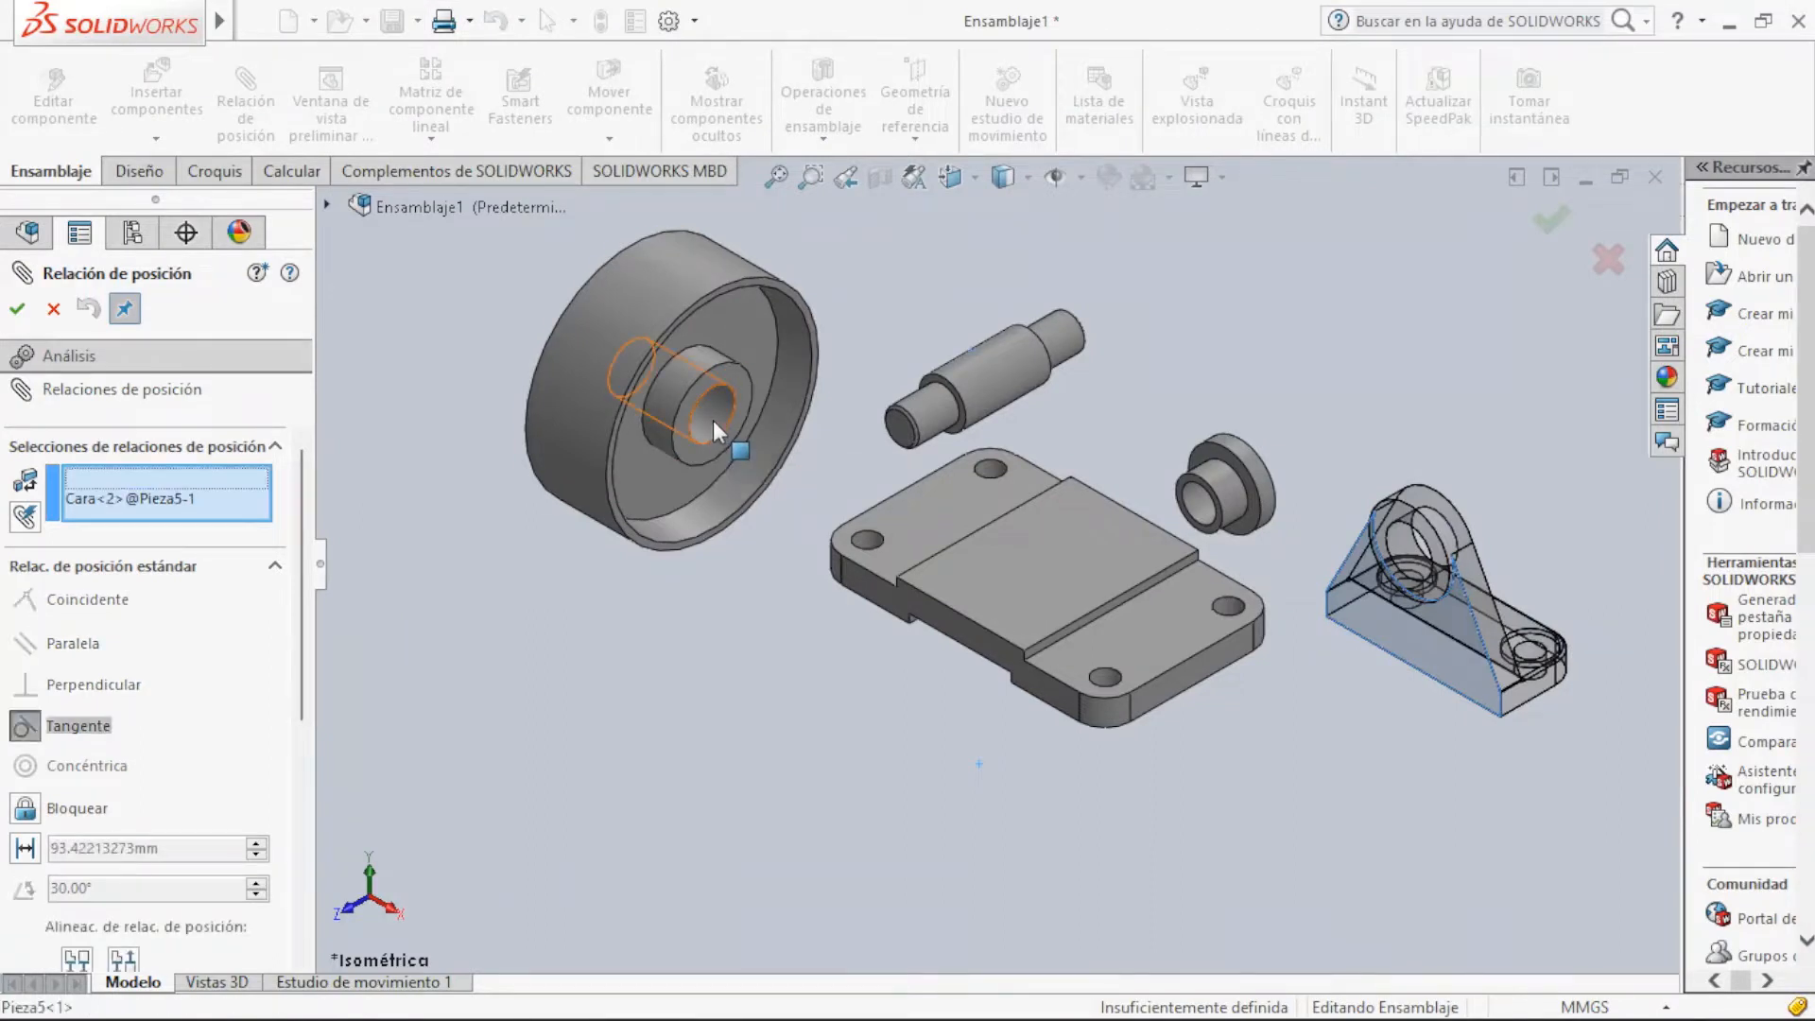
pyautogui.press('Escape')
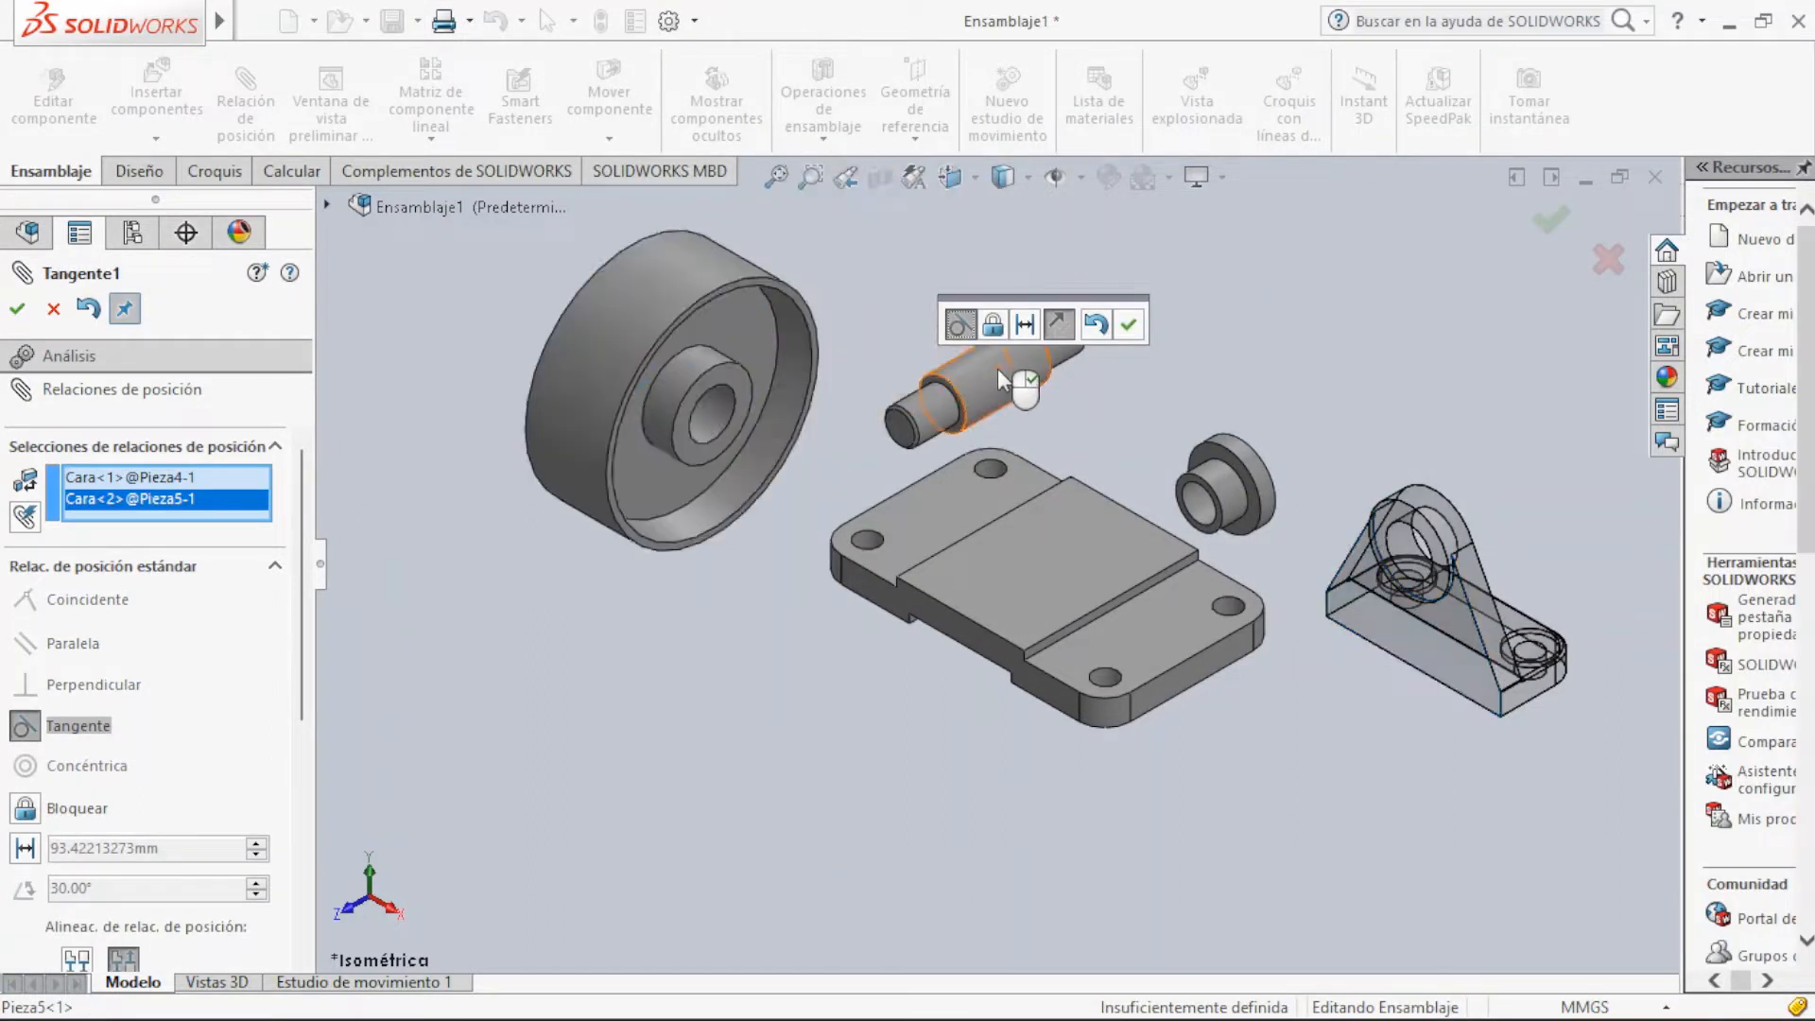
pyautogui.press('Escape')
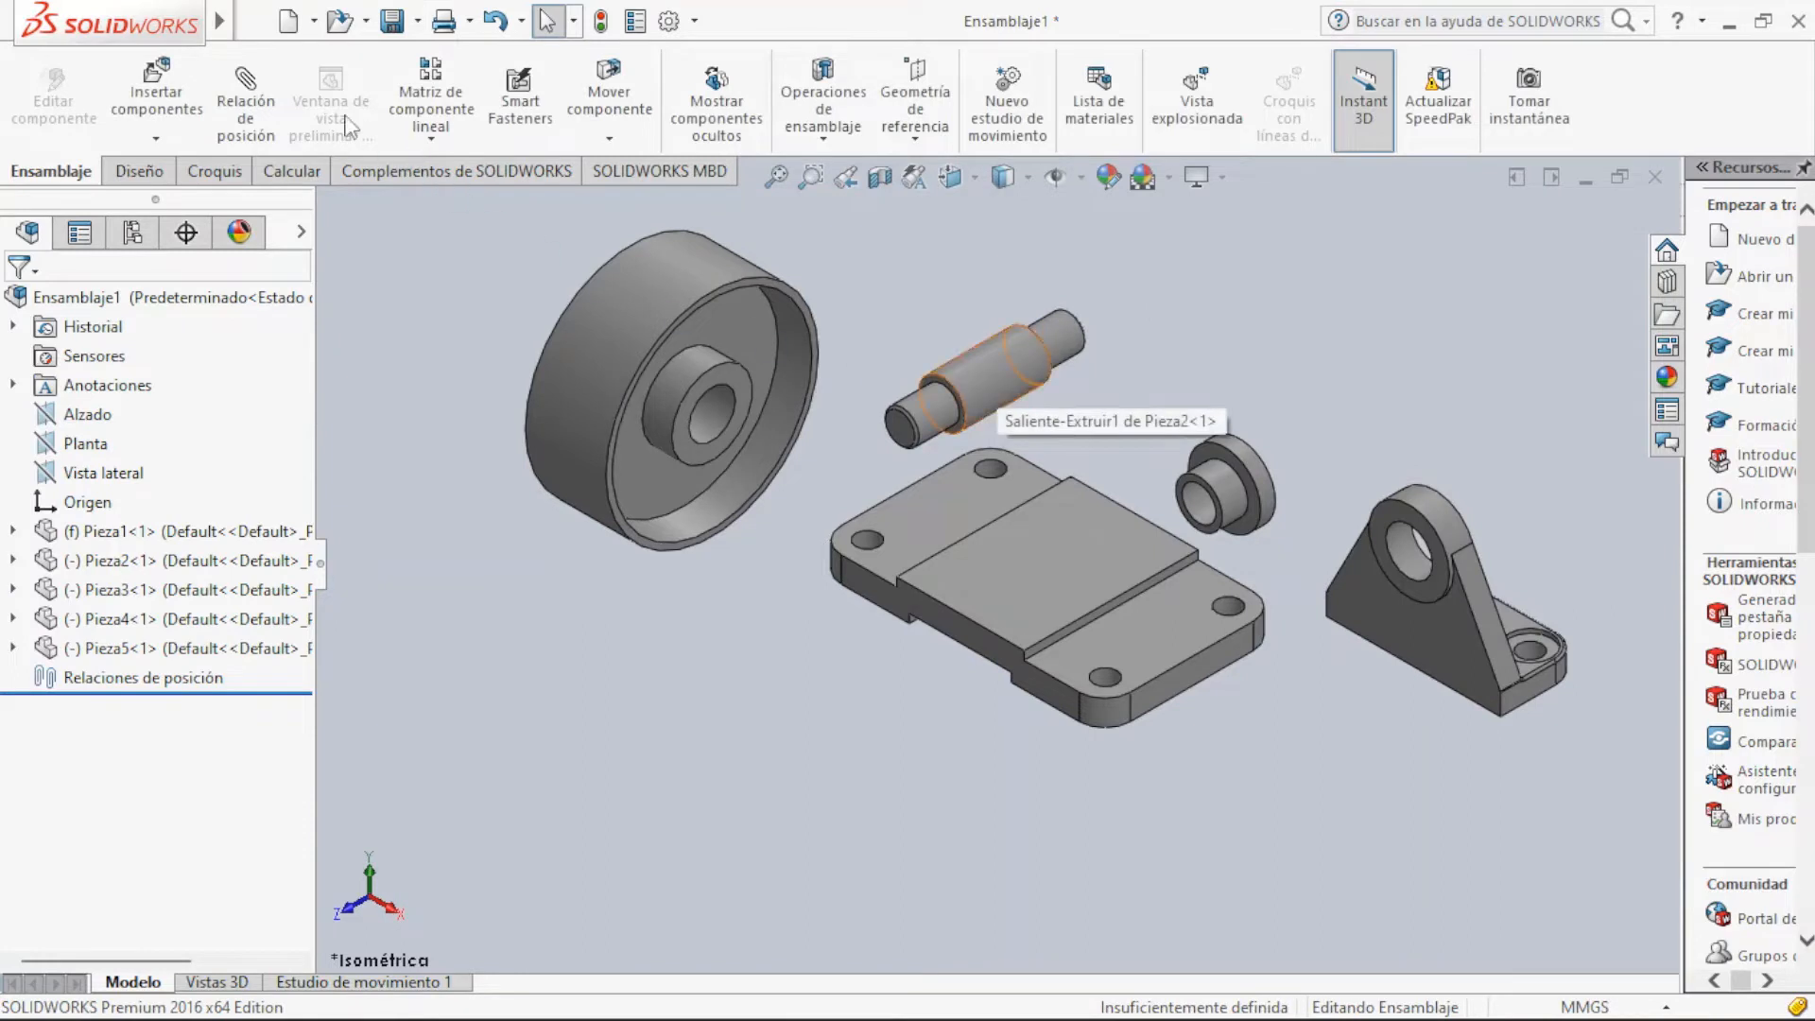
# Mate the wheel's bore concentric with the shaft's thick central cylinder and slide the shaft into the wheel hub
pyautogui.click(713, 418)
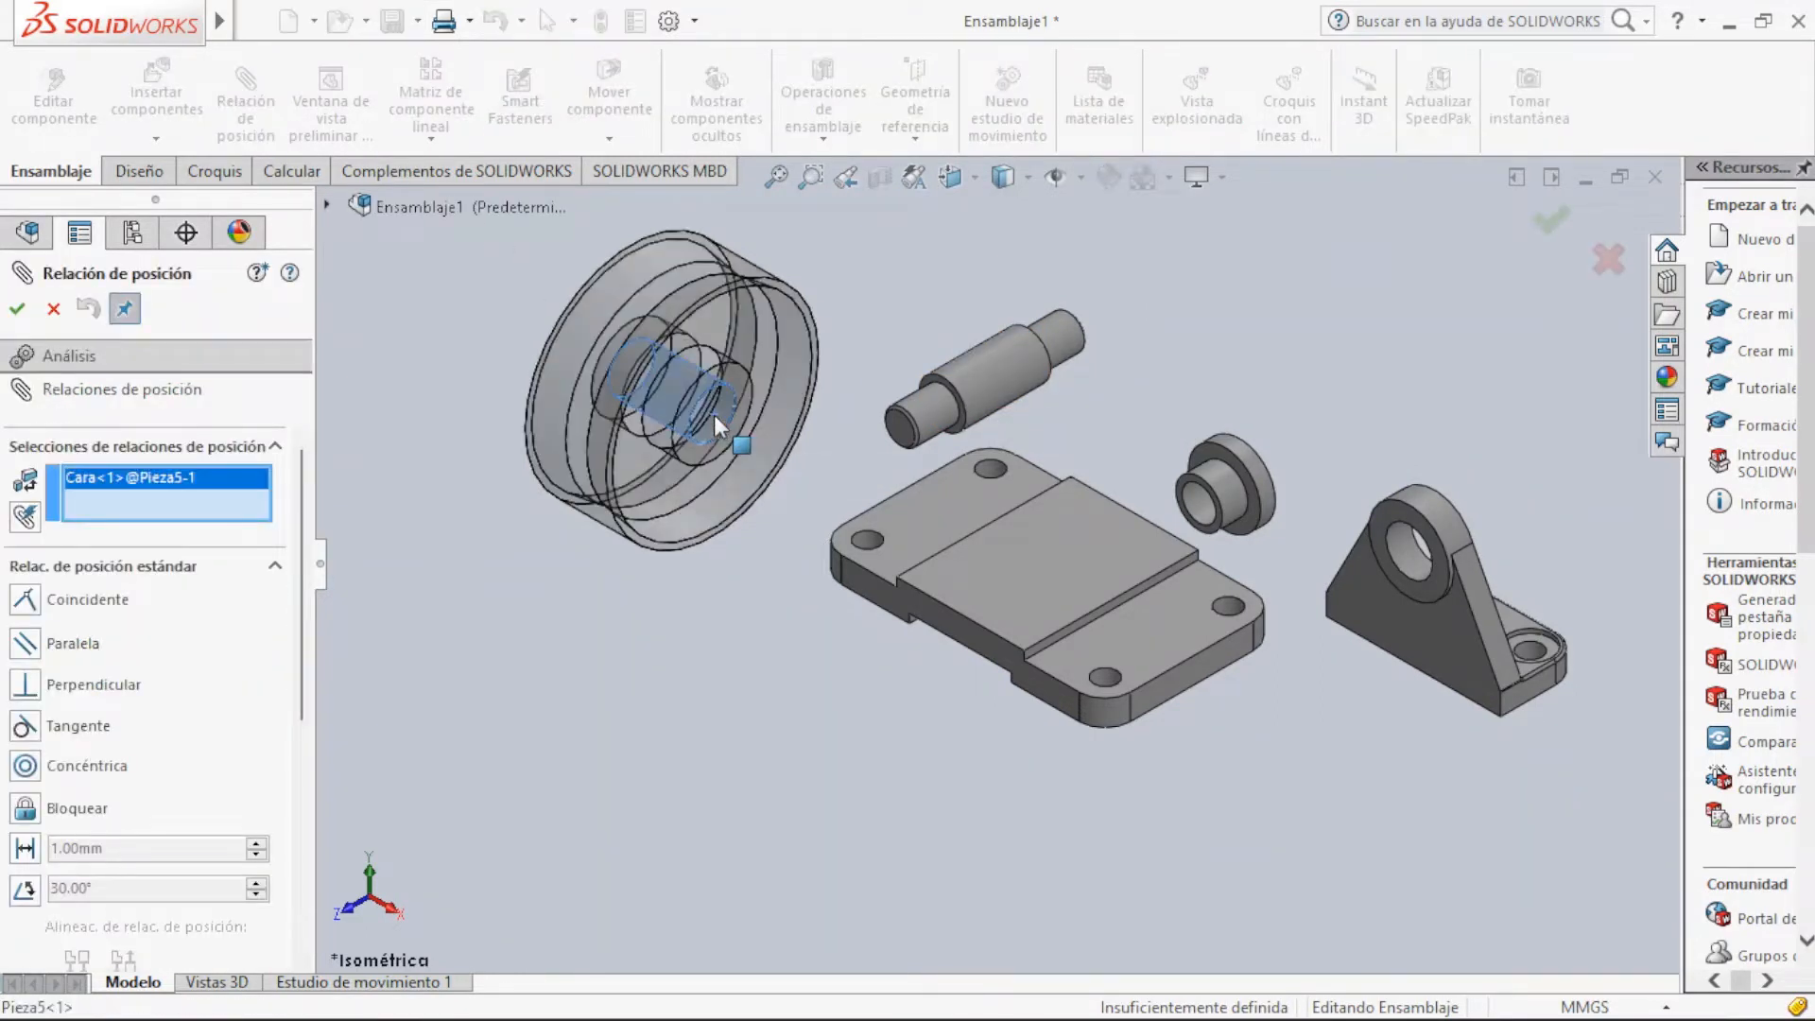
pyautogui.click(980, 372)
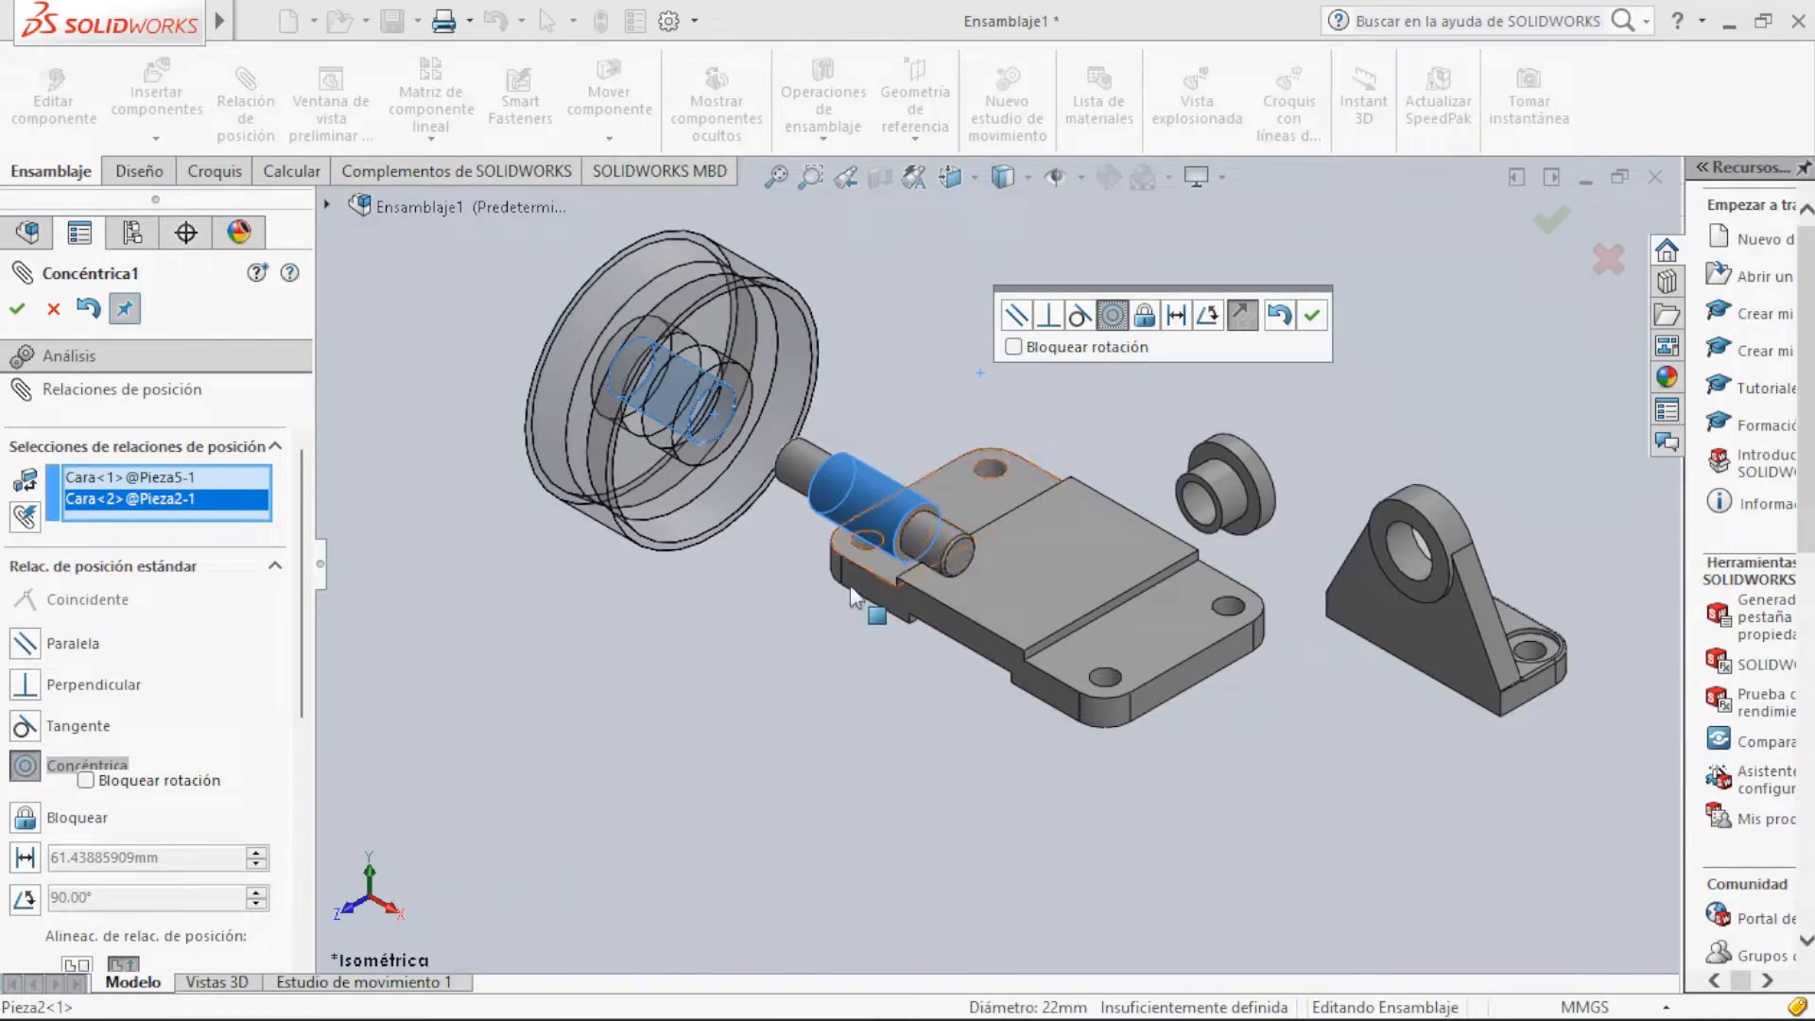
pyautogui.click(19, 309)
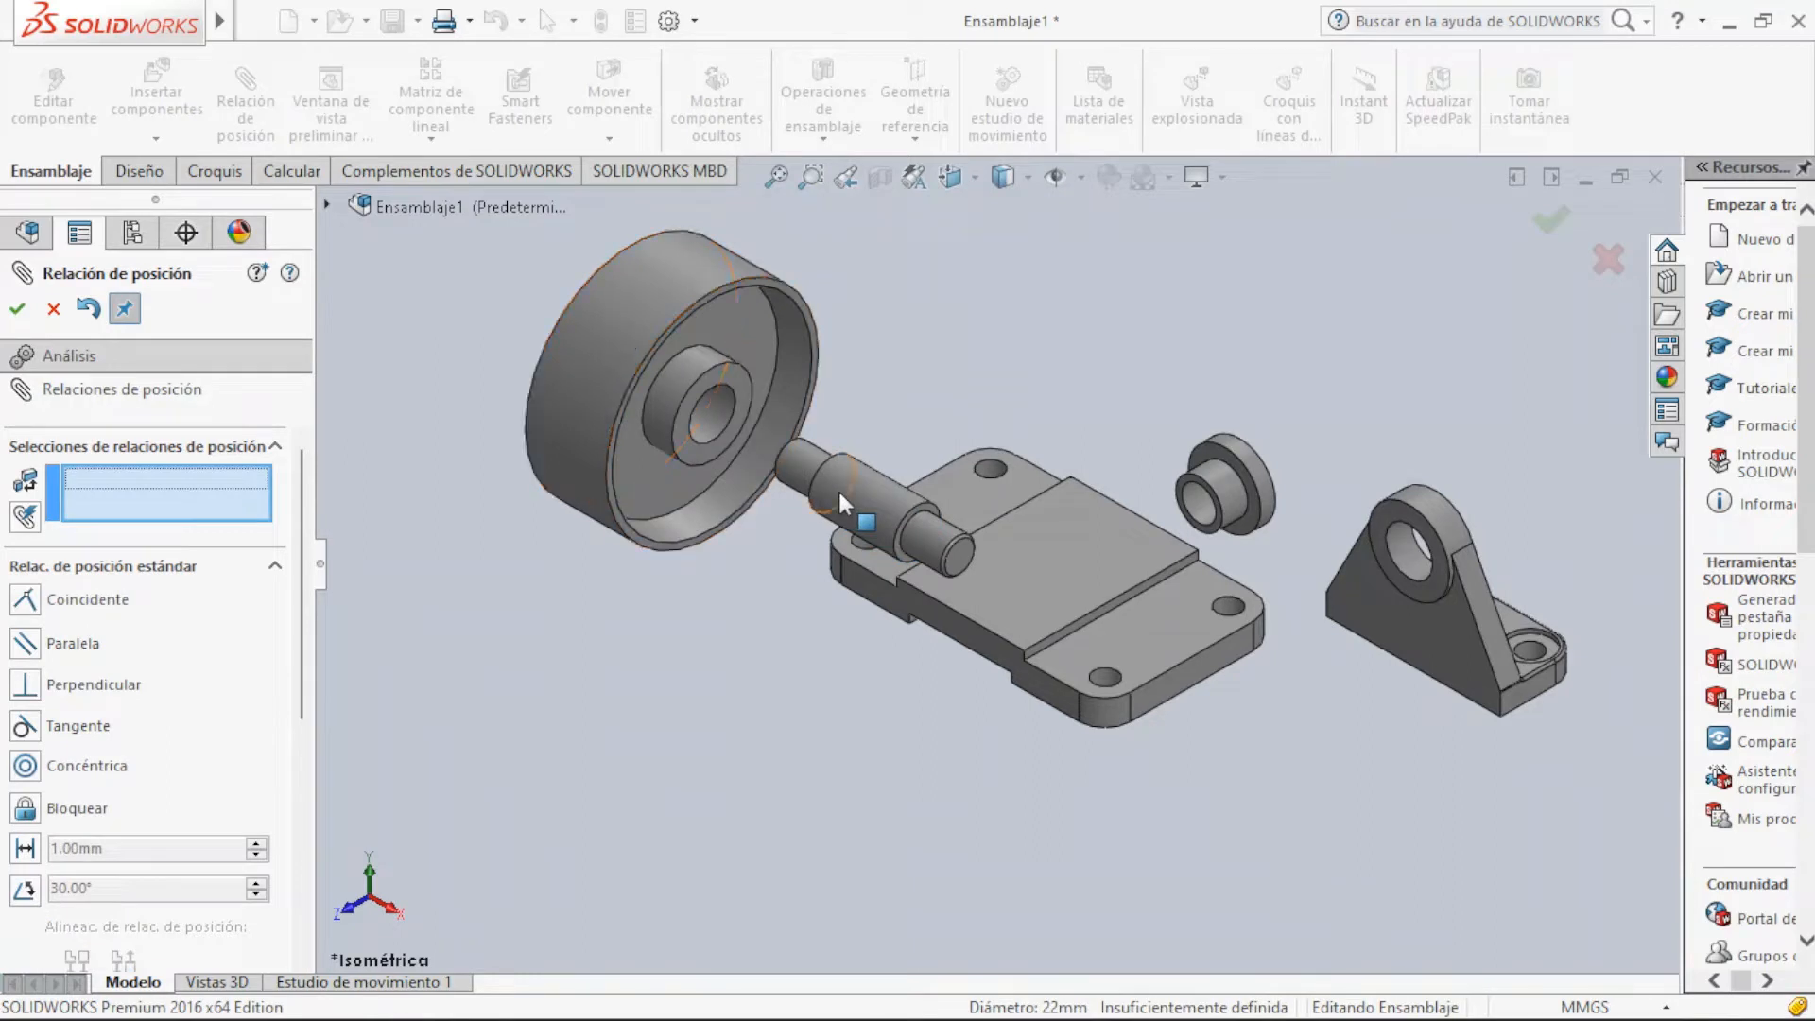
pyautogui.moveTo(838, 487); pyautogui.dragTo(583, 288)
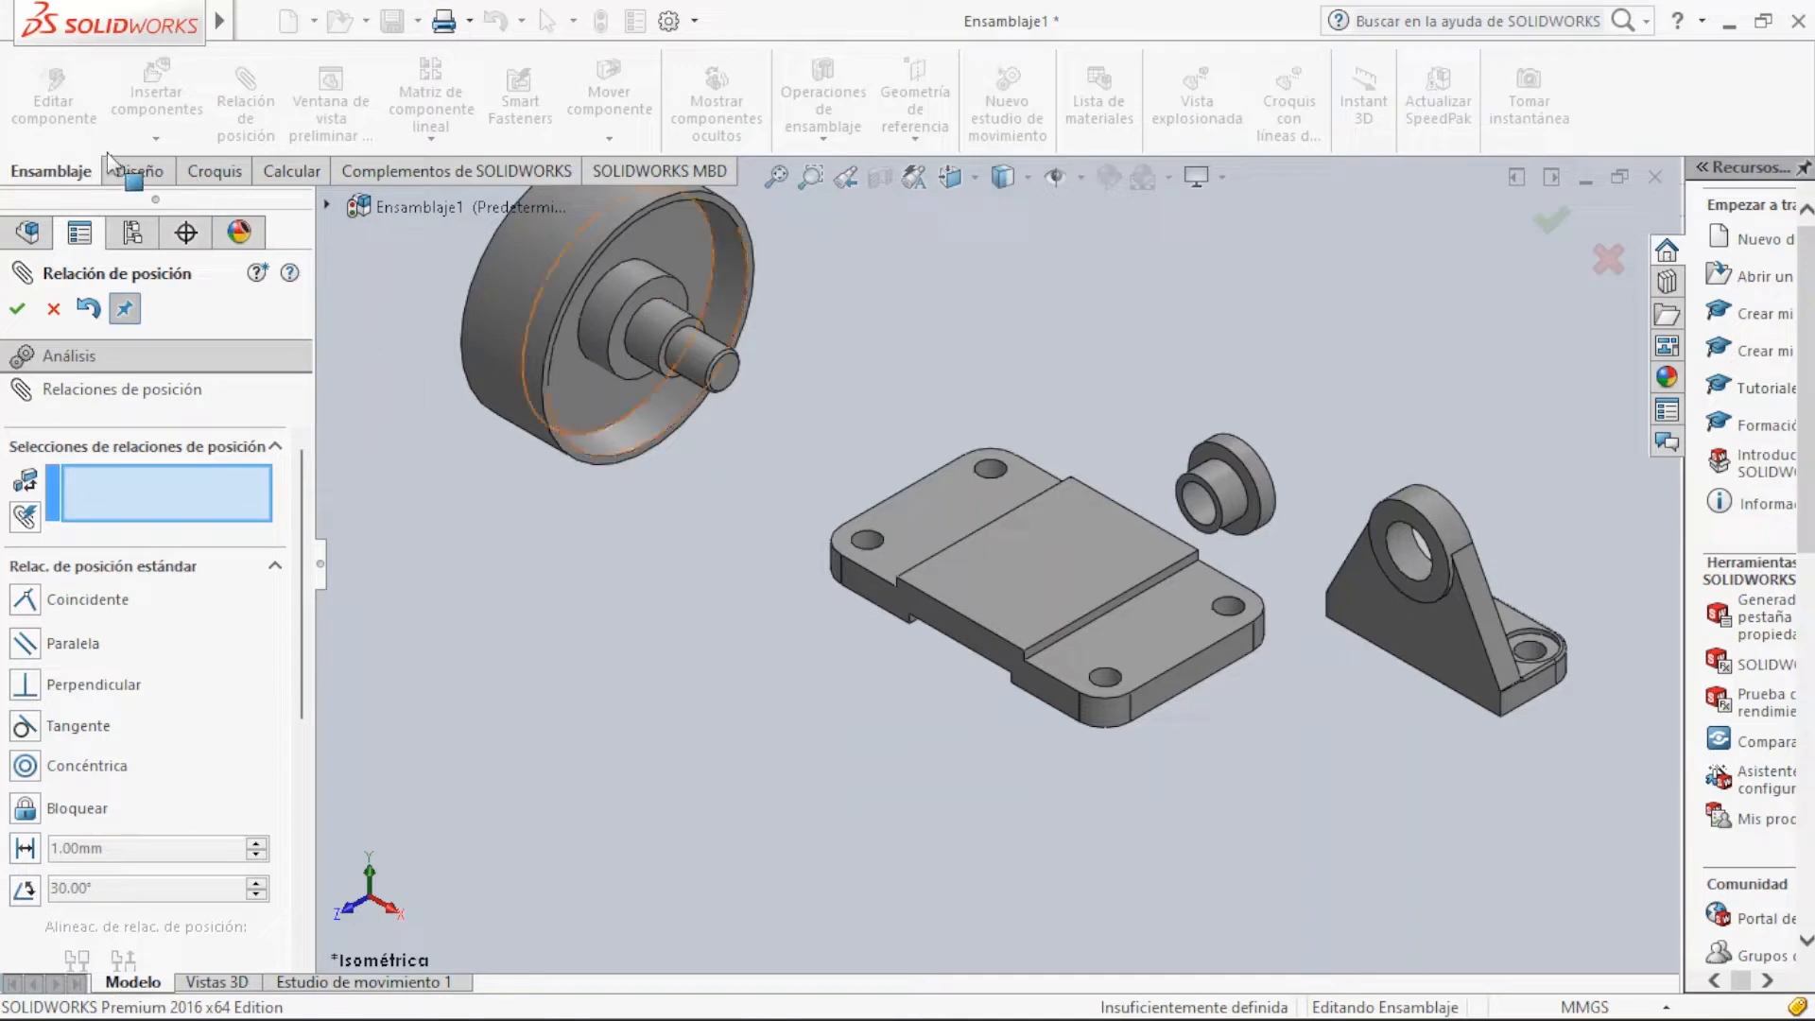
pyautogui.press('Escape')
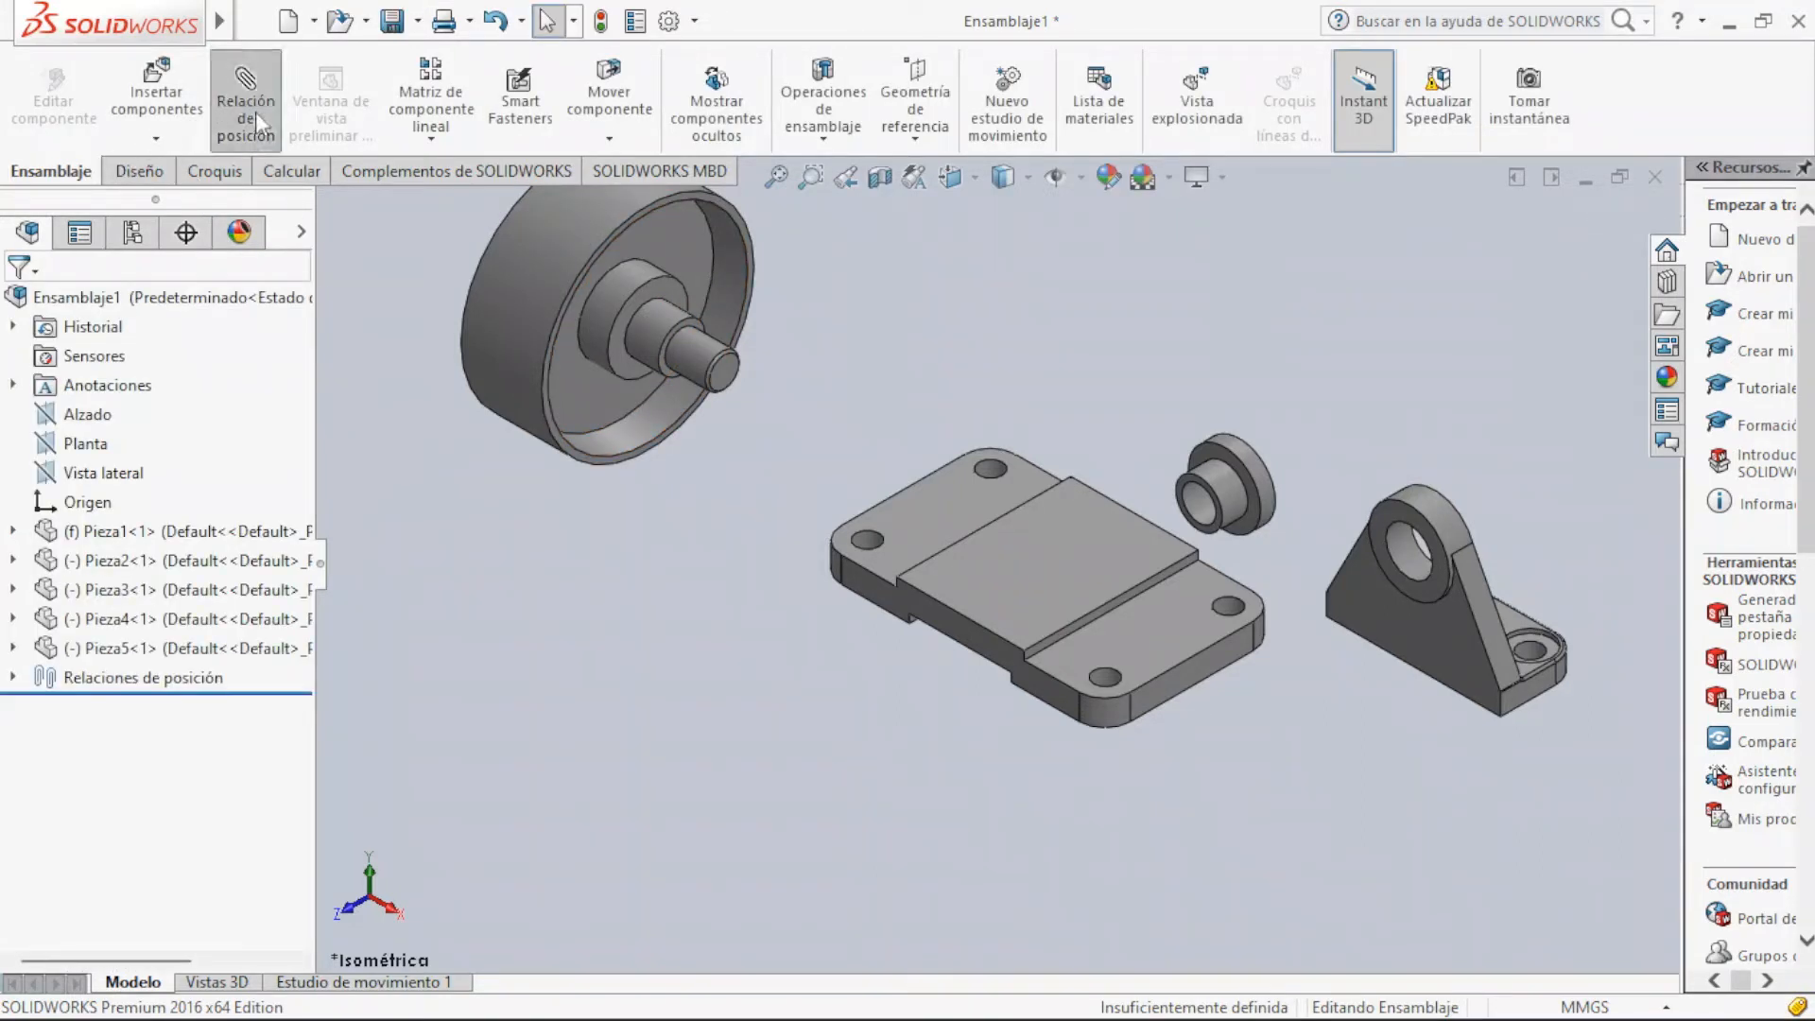
# Add a concentric mate between the flanged bushing's cylindrical face and the shaft's 16 mm end
pyautogui.click(256, 112)
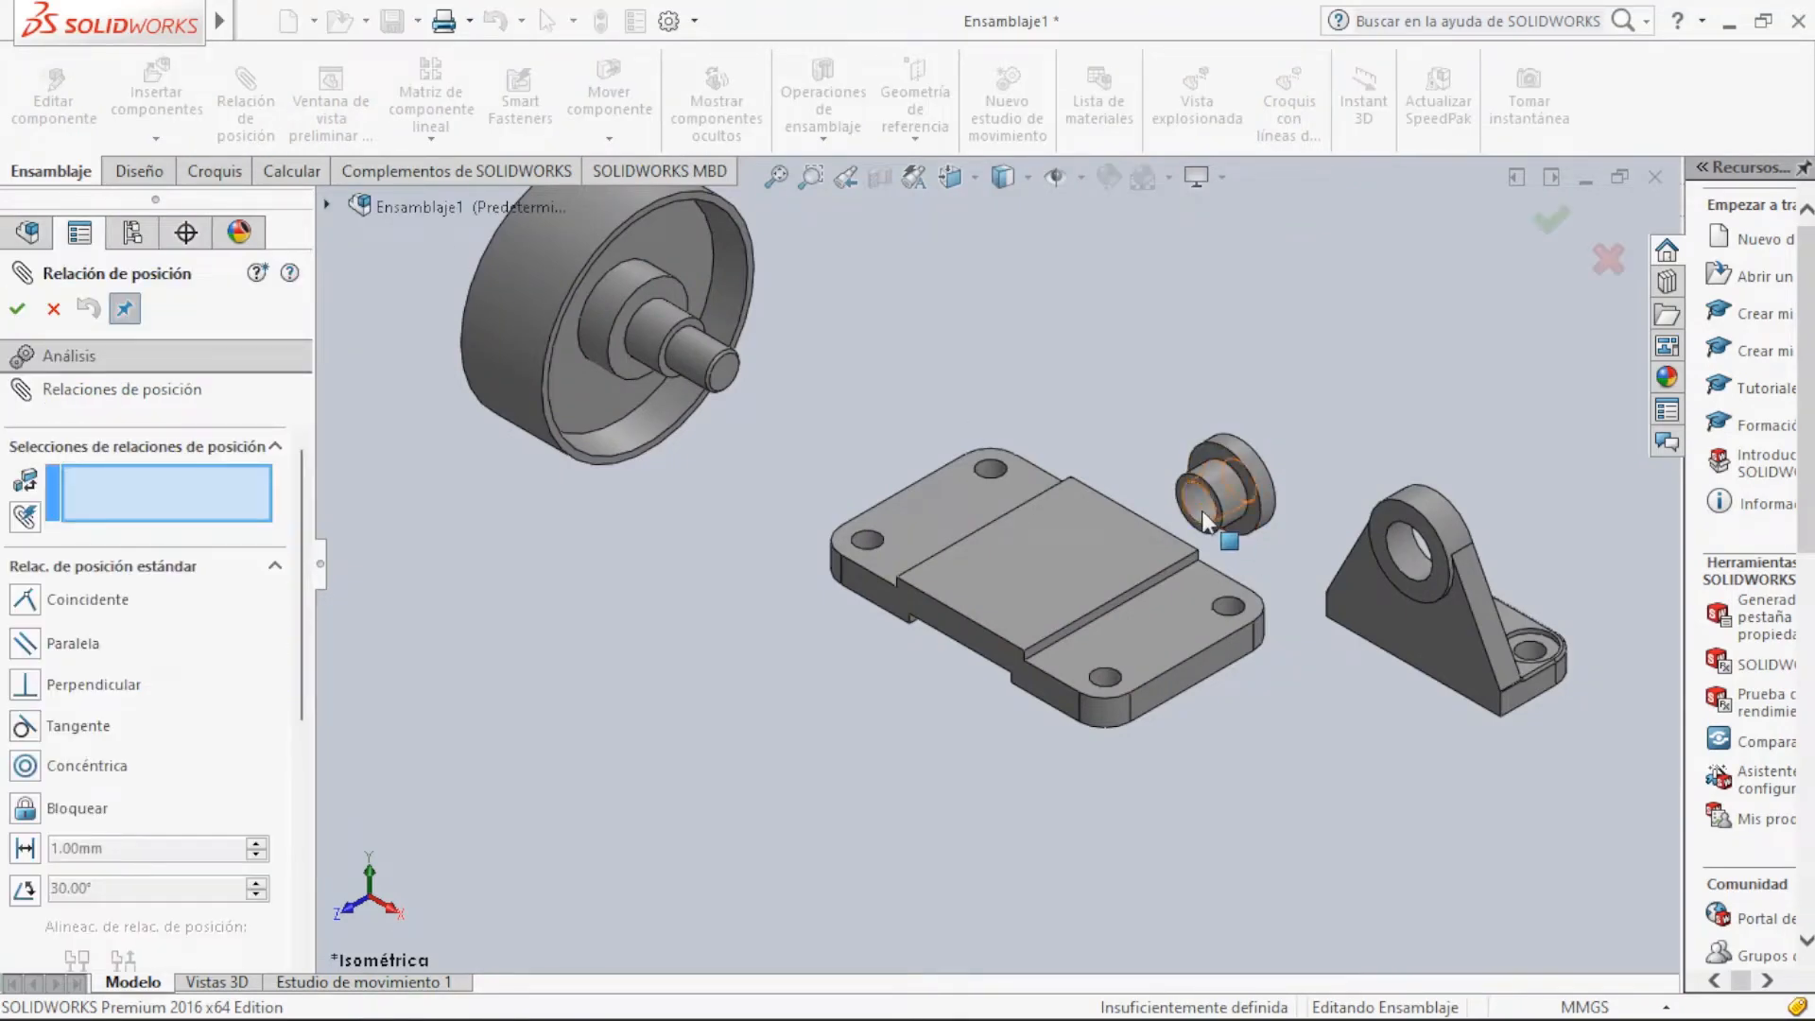
pyautogui.click(1201, 512)
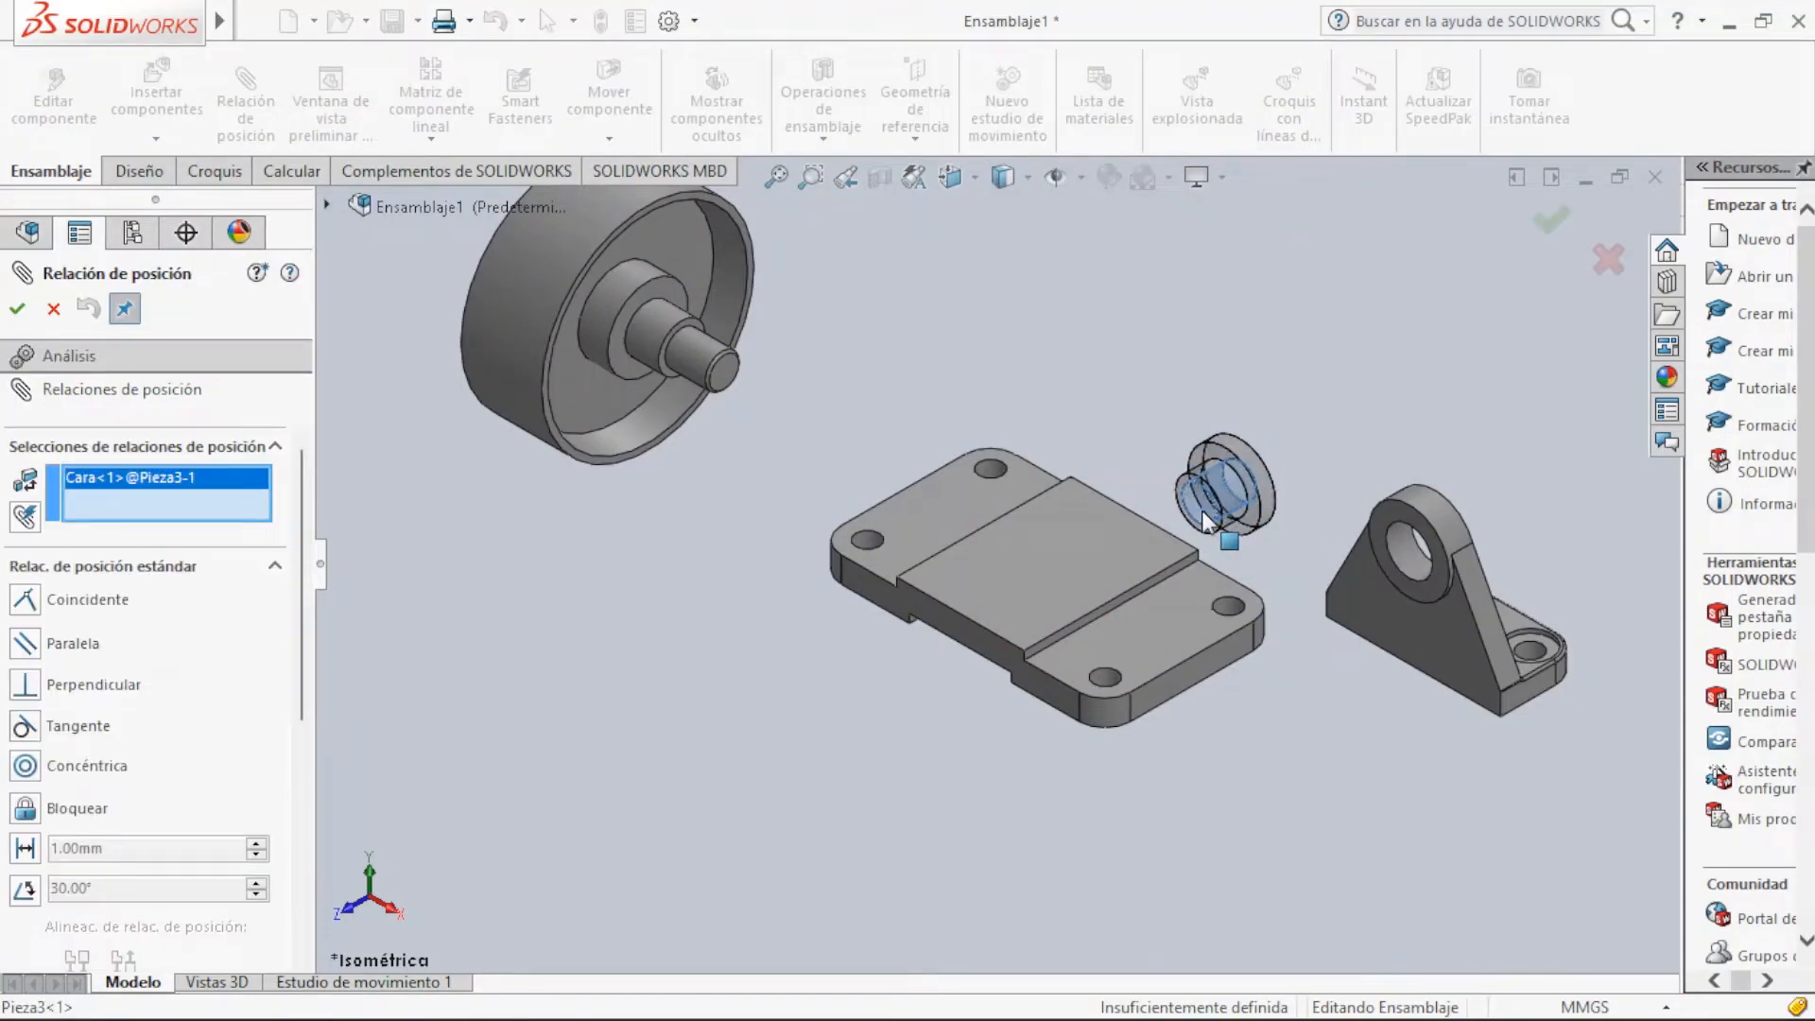
pyautogui.click(708, 349)
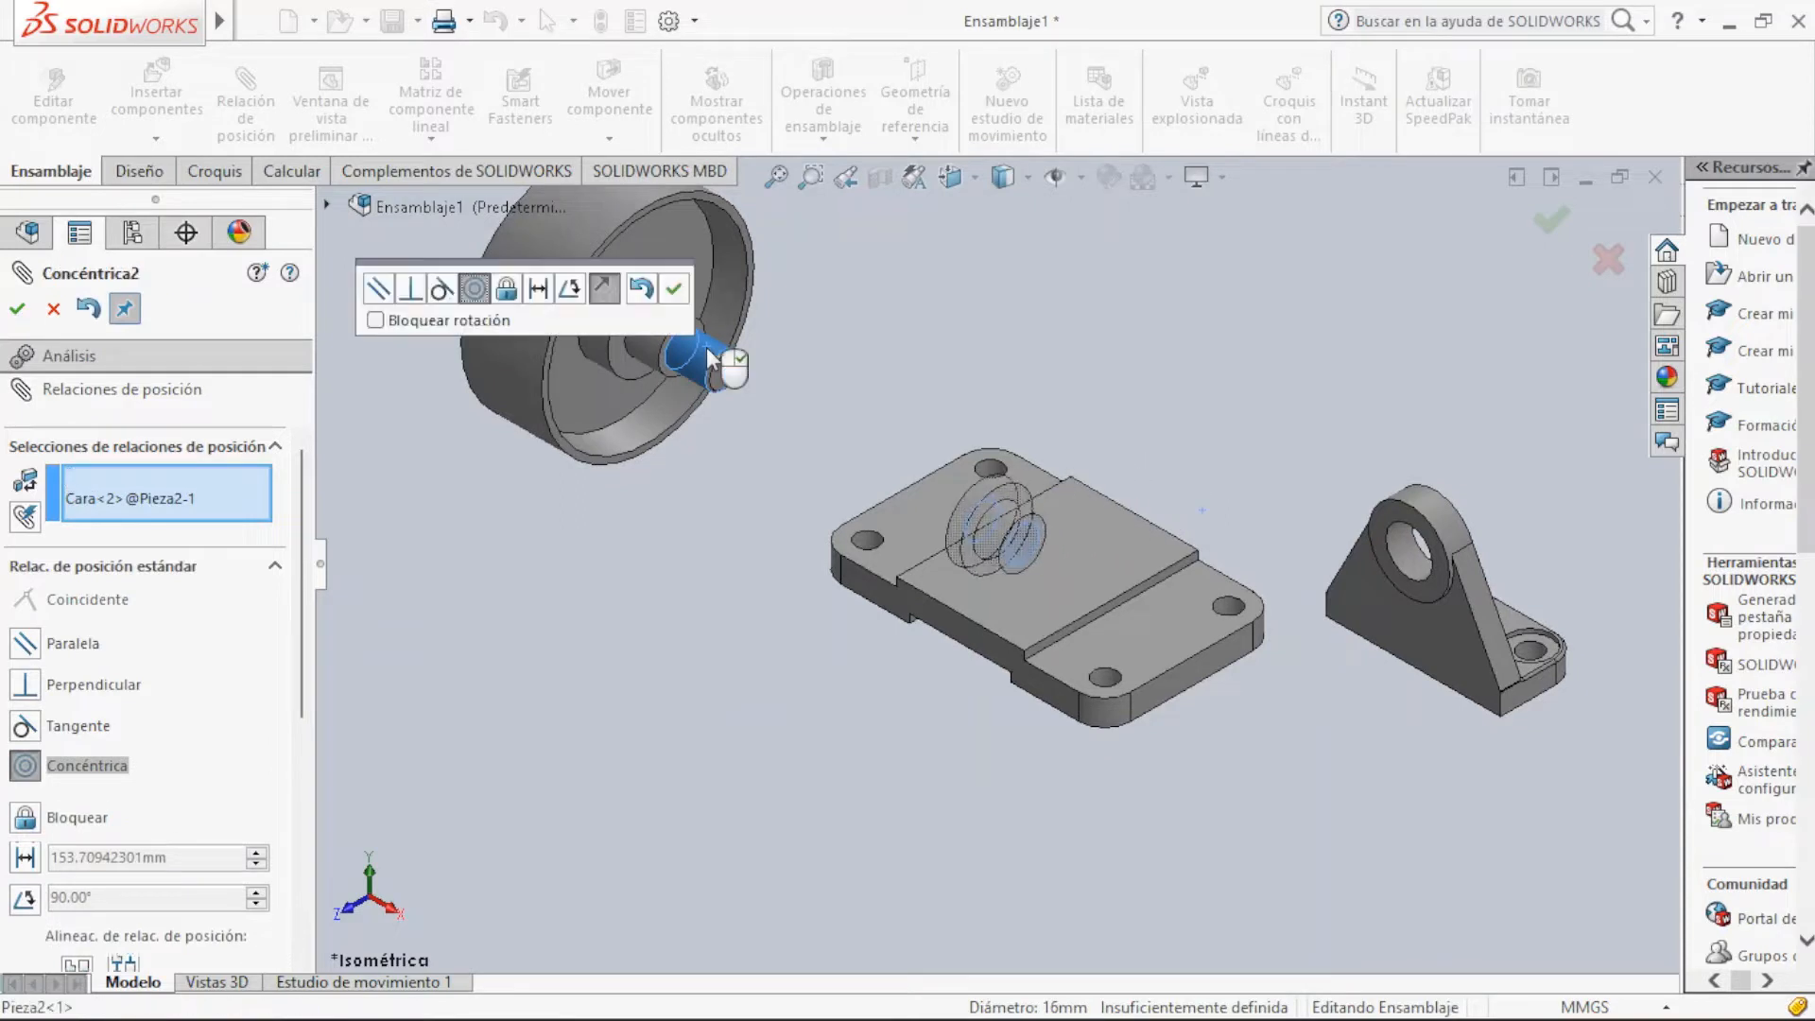
pyautogui.click(19, 309)
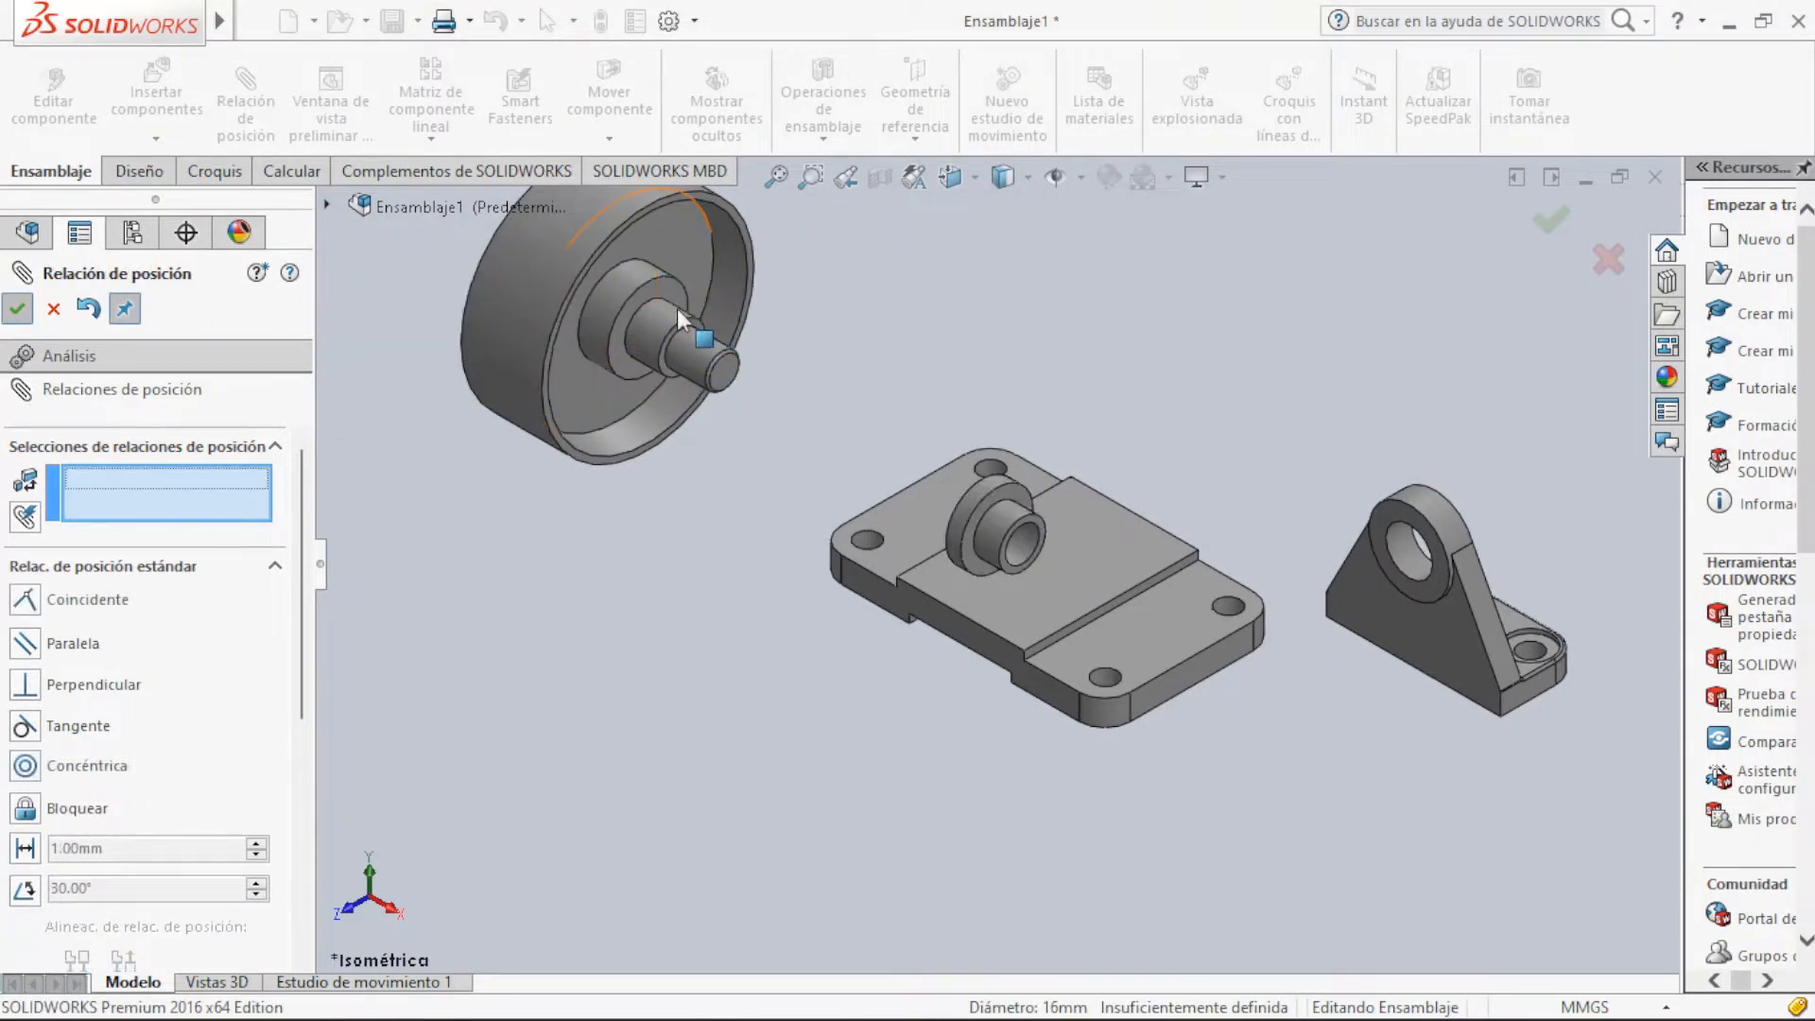
# Add a coincident mate between the shaft's annular shoulder face and the flat flange face of the bushing Pieza3
pyautogui.scroll(10, 682, 322)
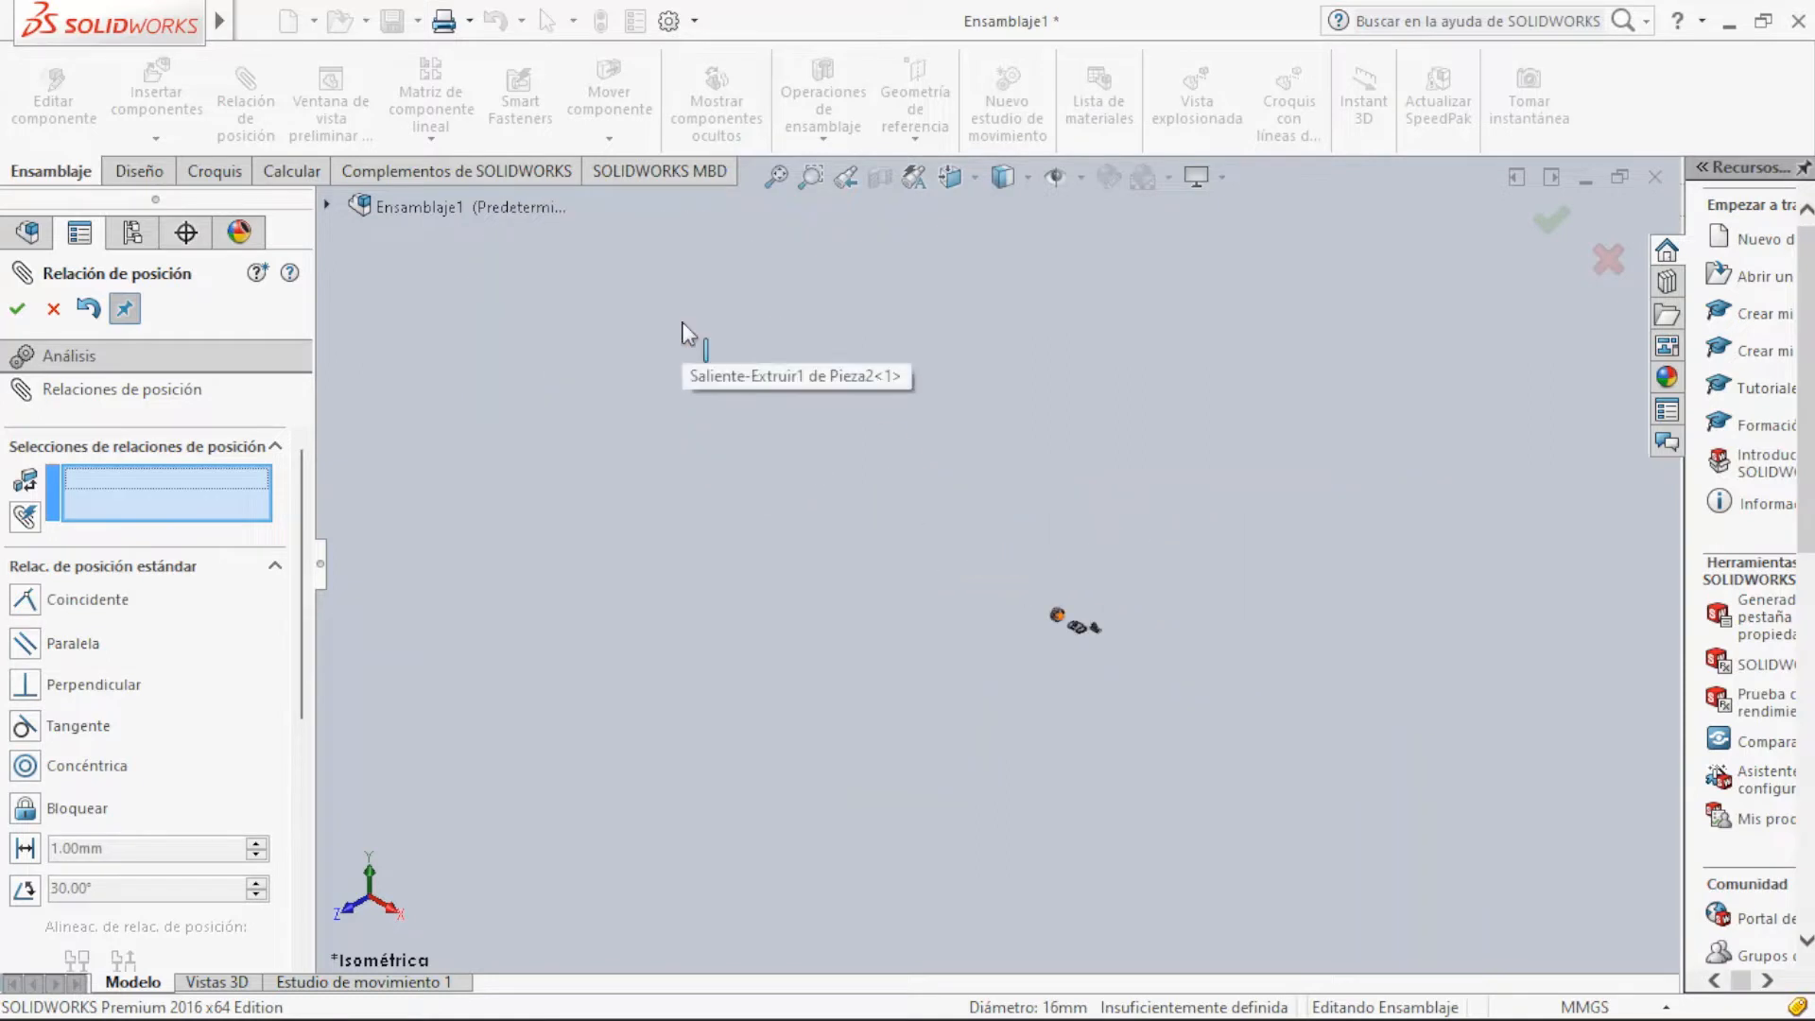
pyautogui.click(775, 176)
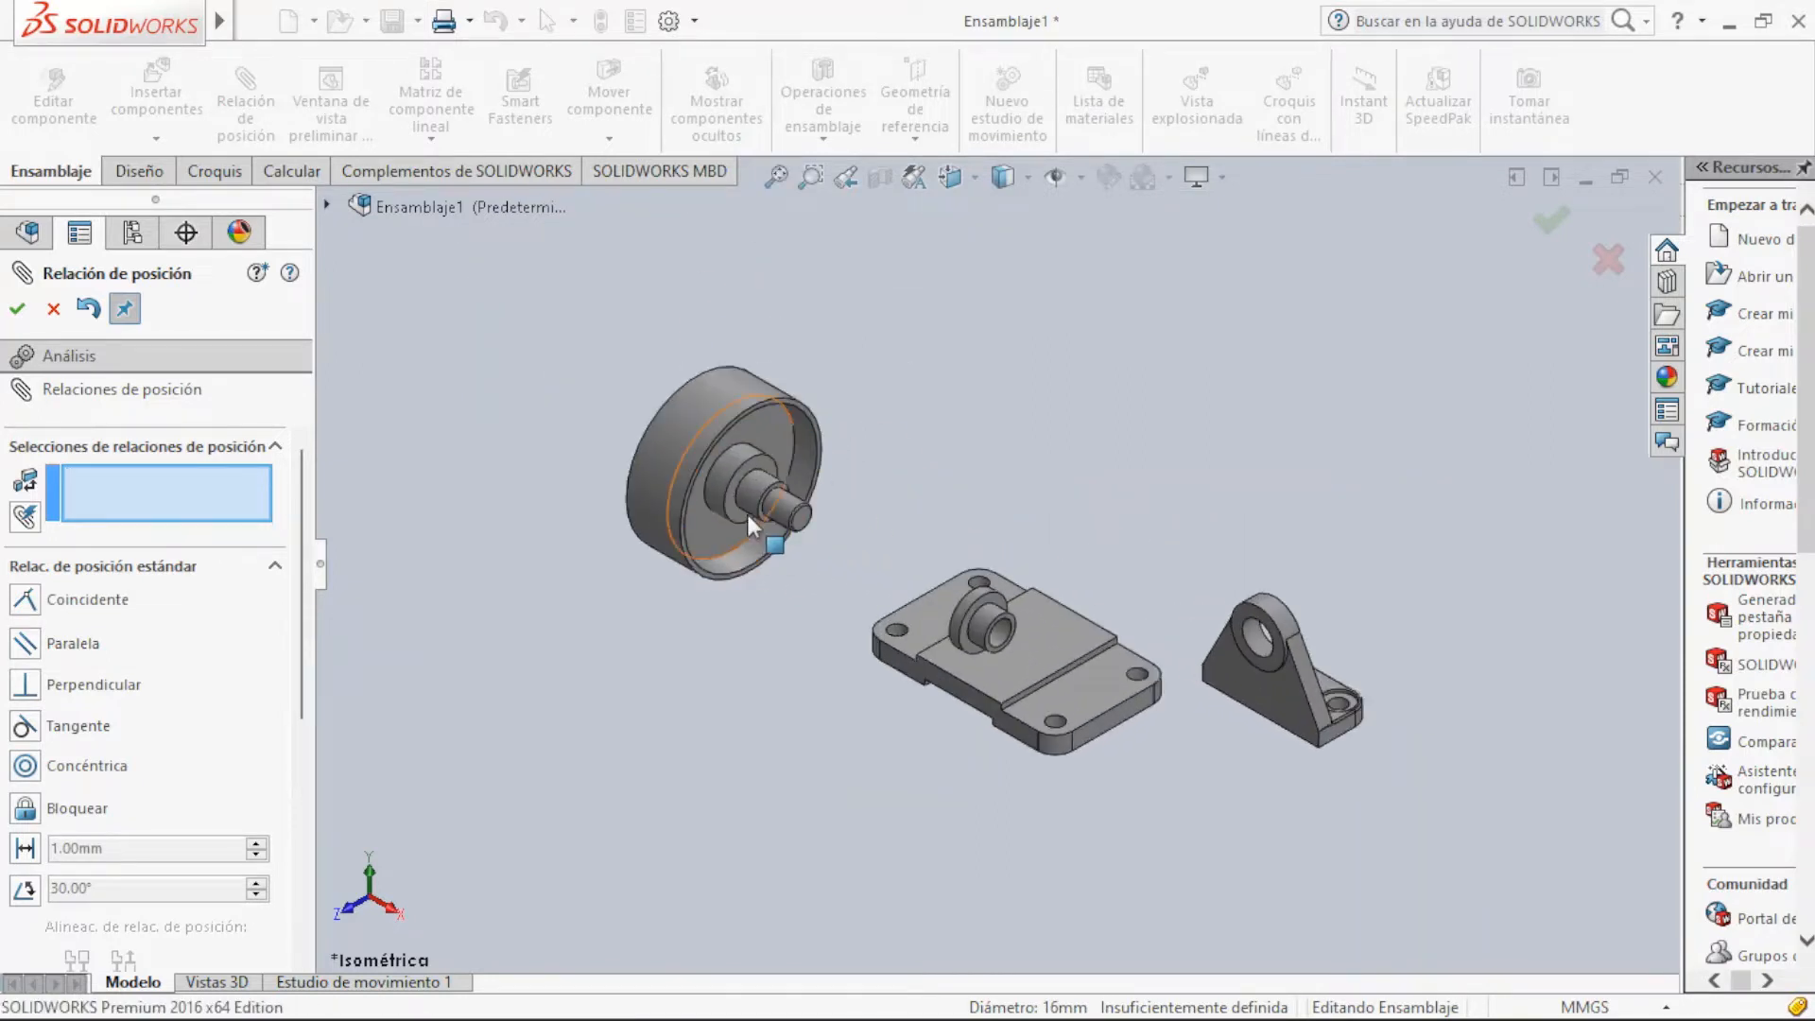
pyautogui.scroll(-5, 744, 497)
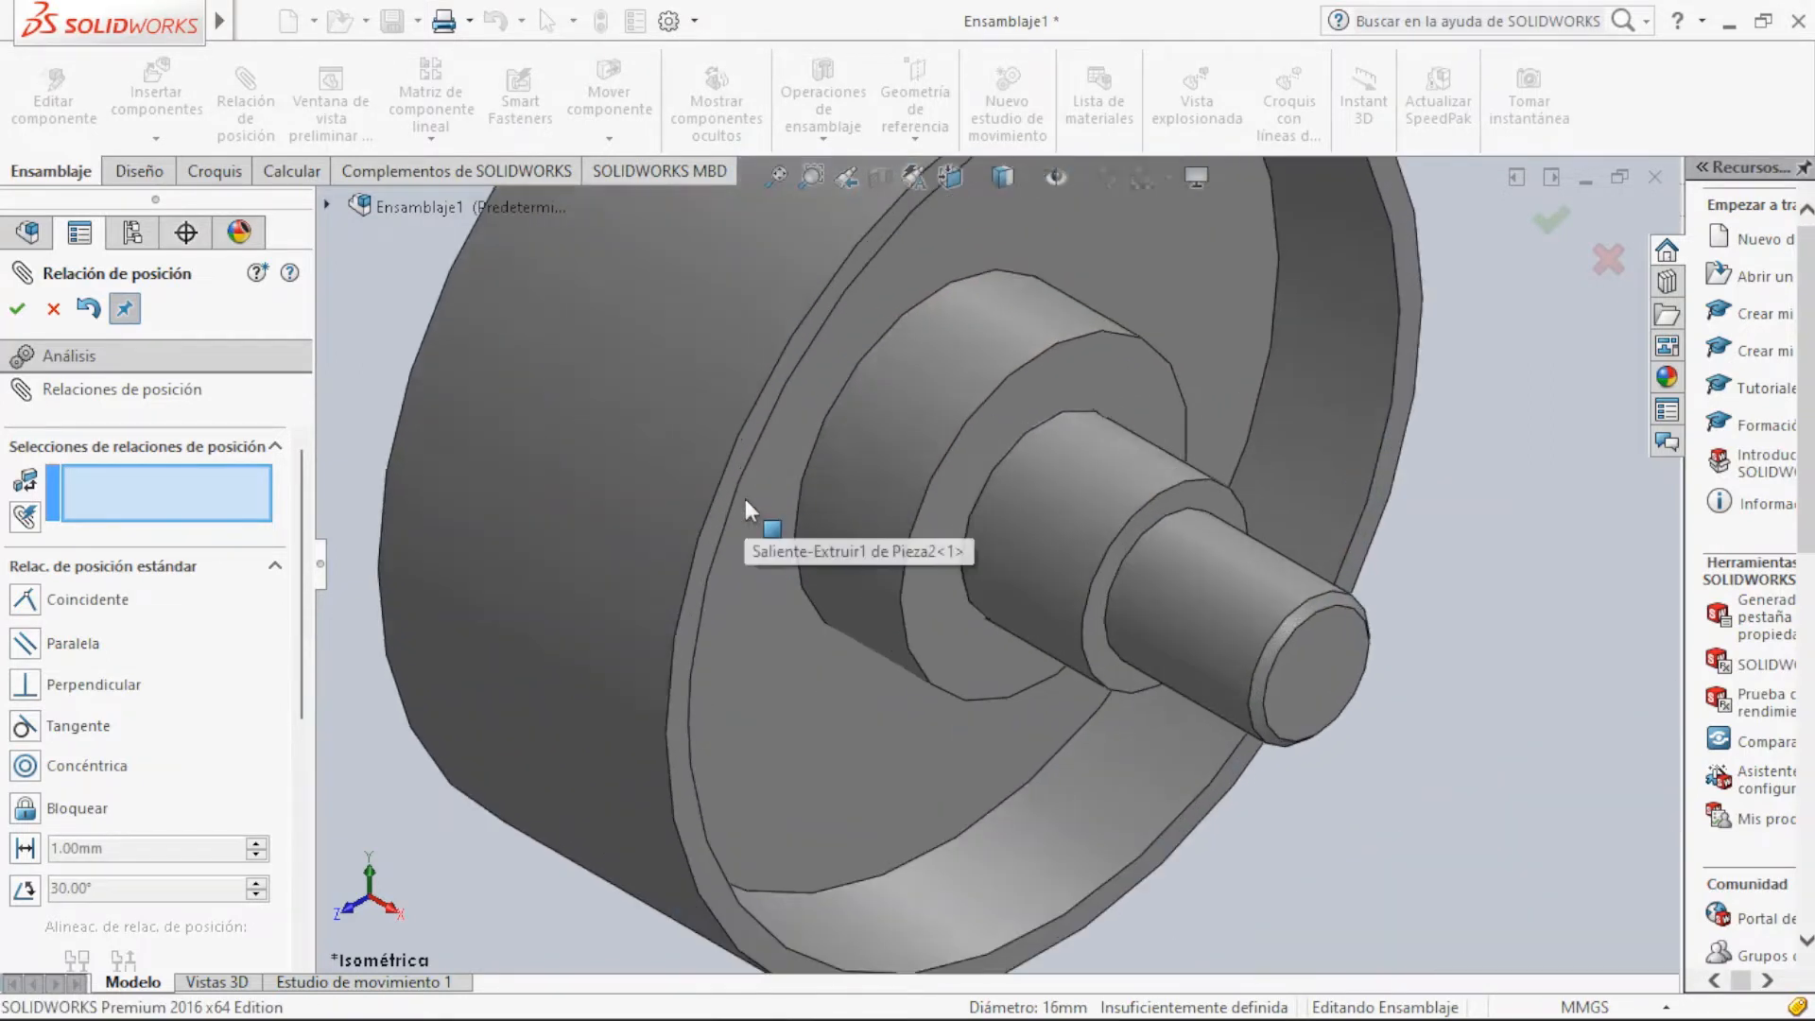
pyautogui.click(1119, 558)
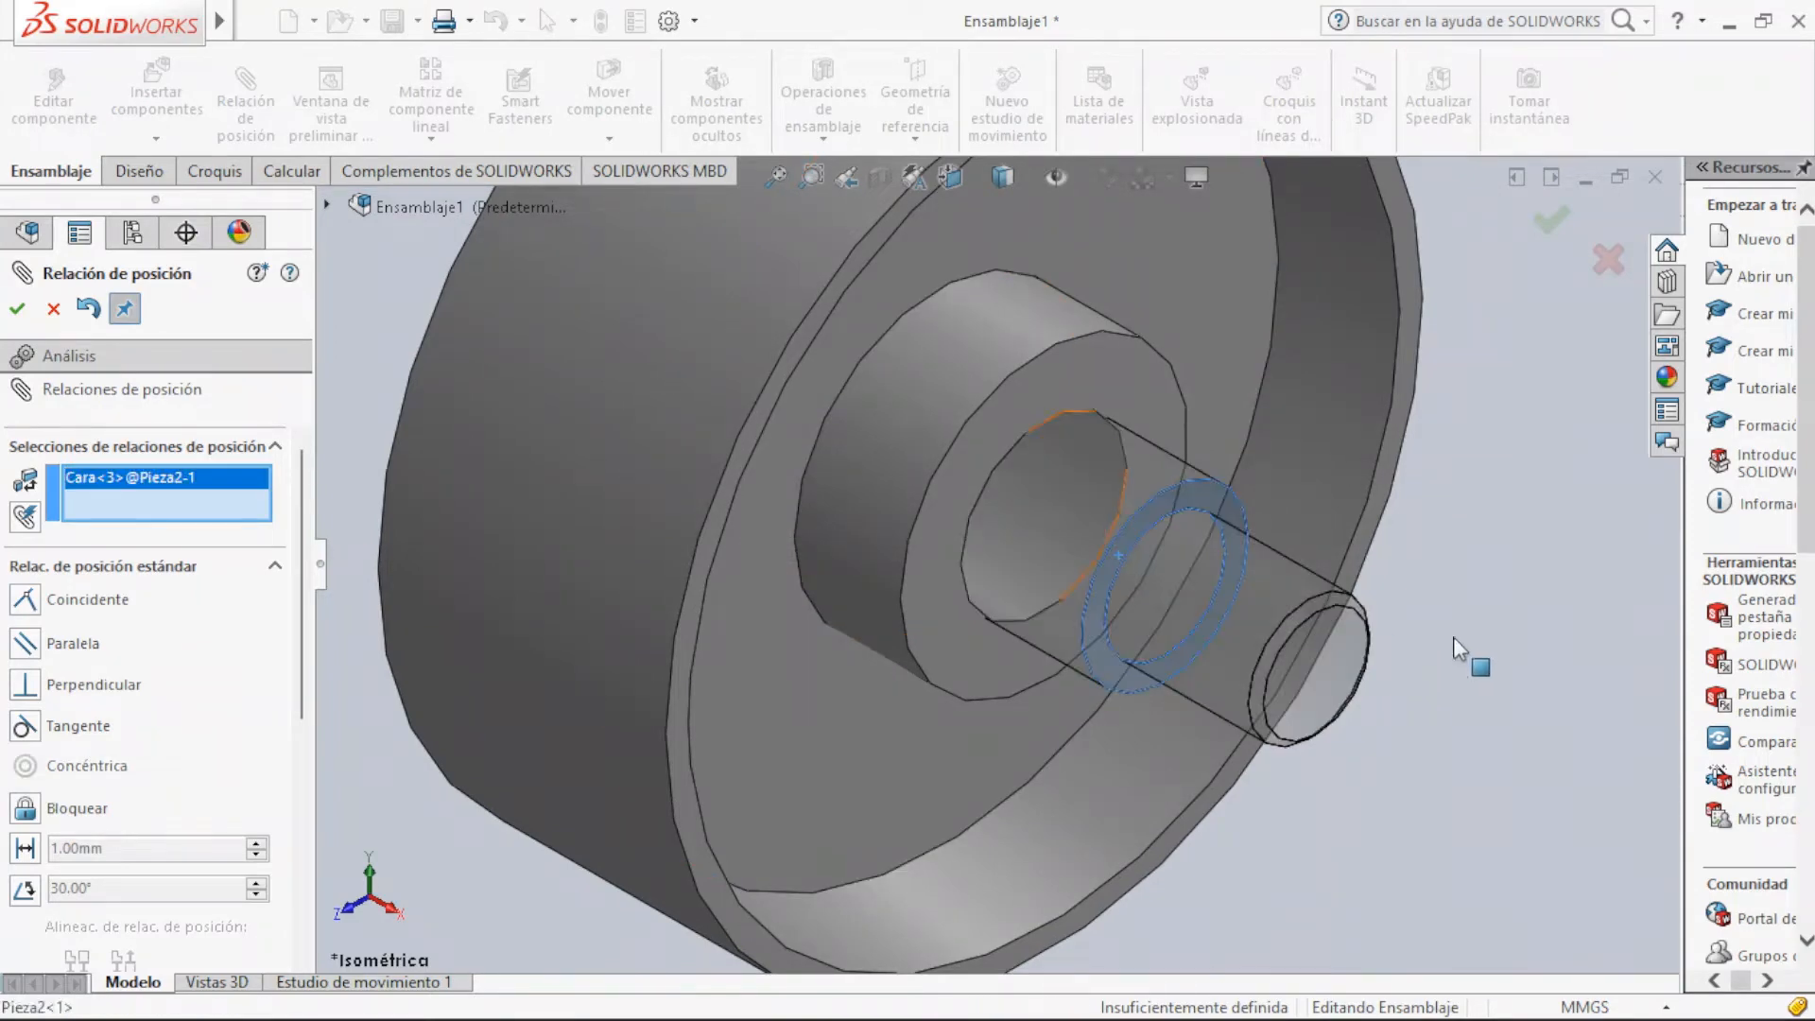
pyautogui.scroll(-4, 1461, 628)
pyautogui.scroll(10, 1462, 627)
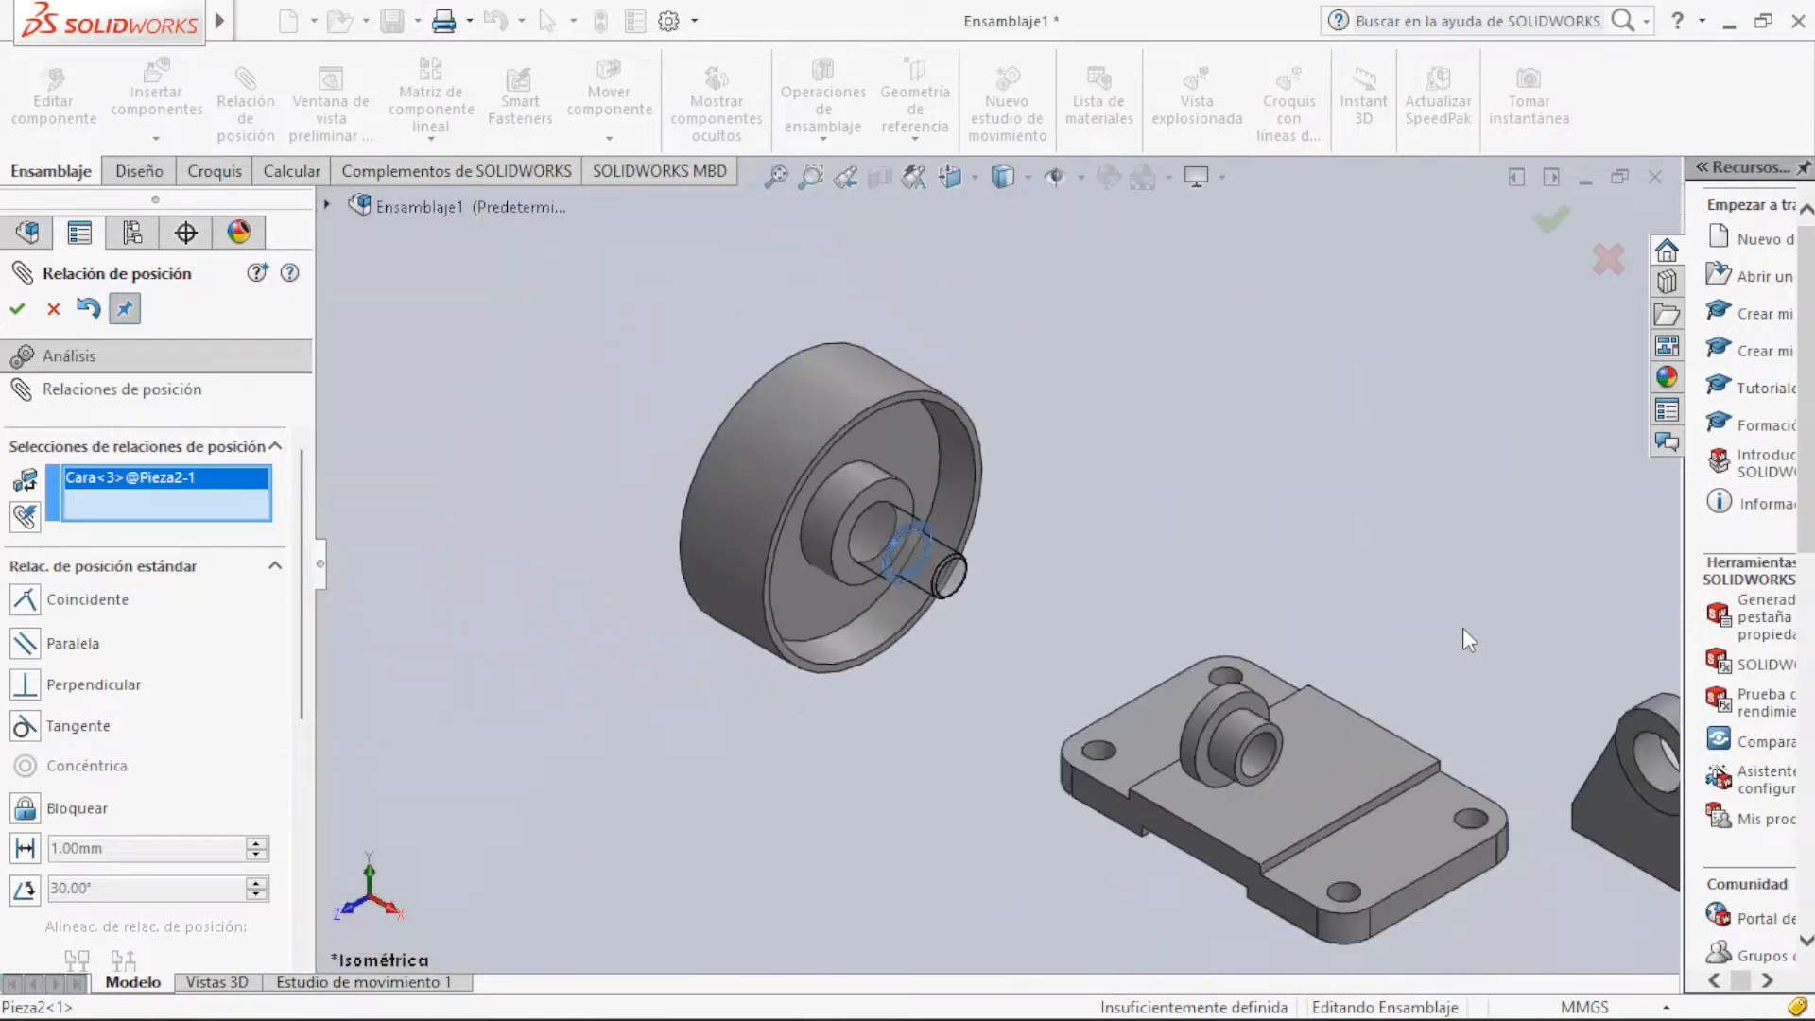
pyautogui.press('space')
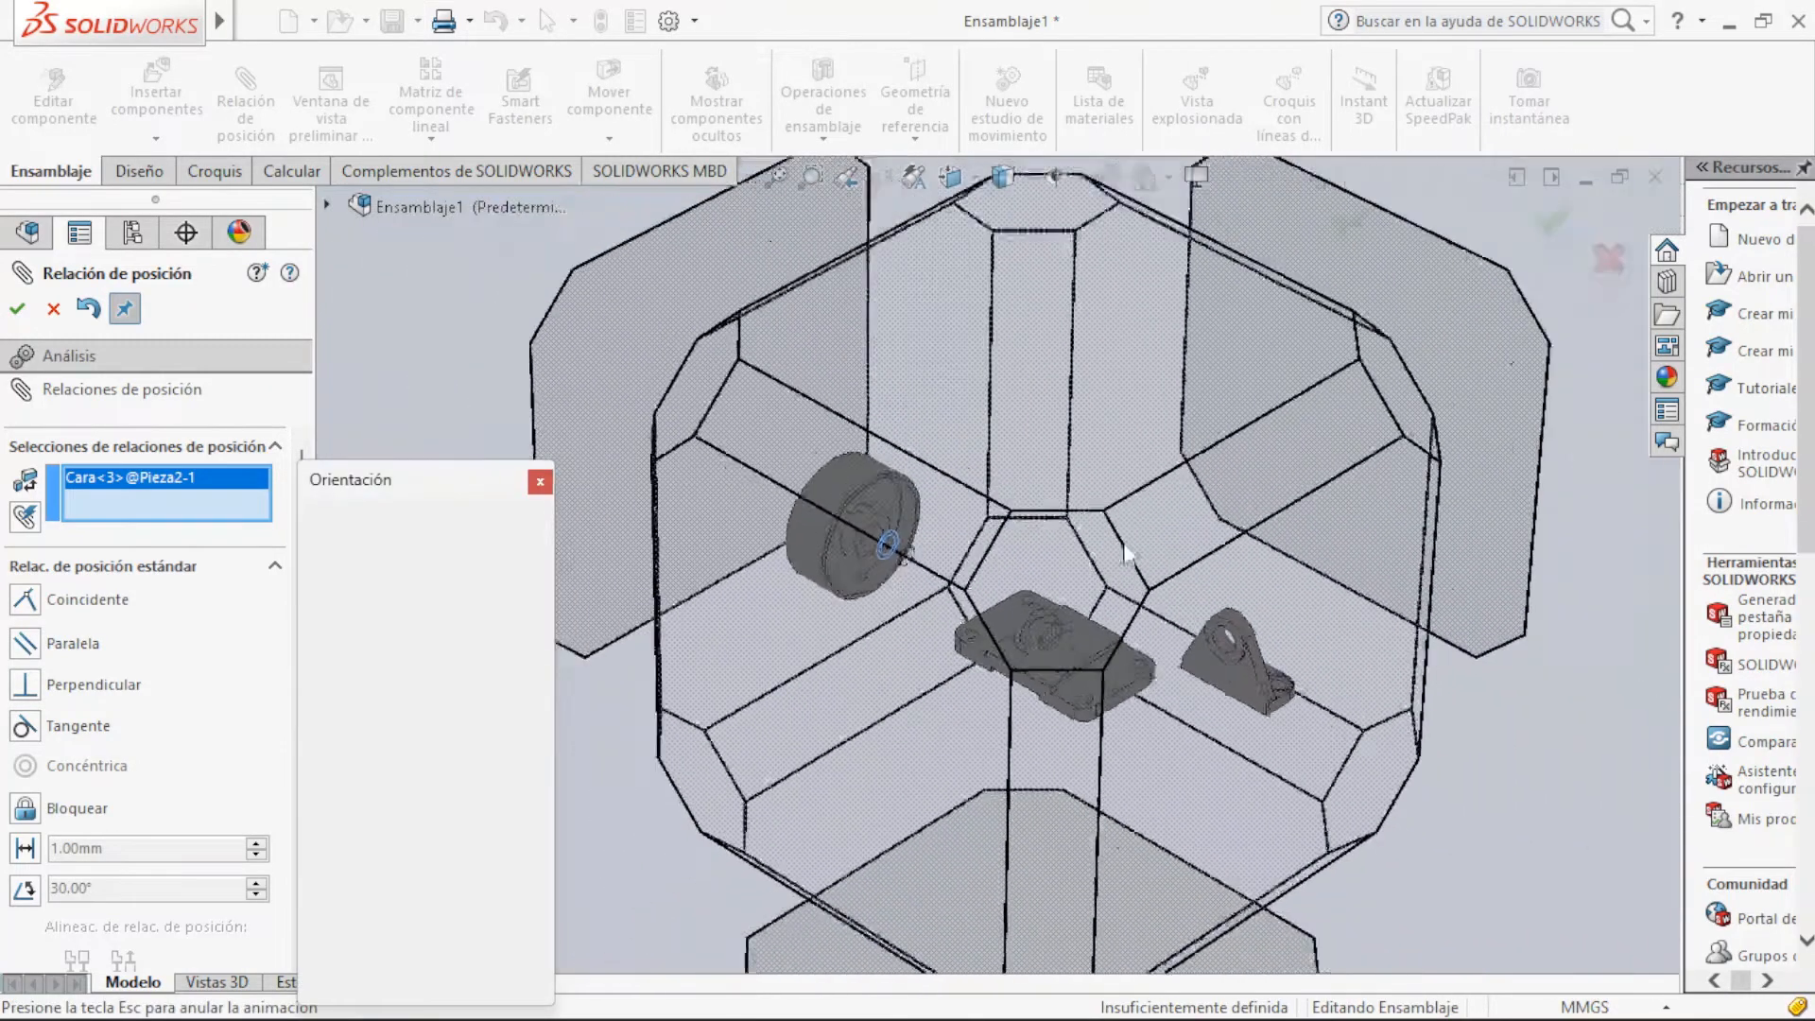
pyautogui.click(775, 451)
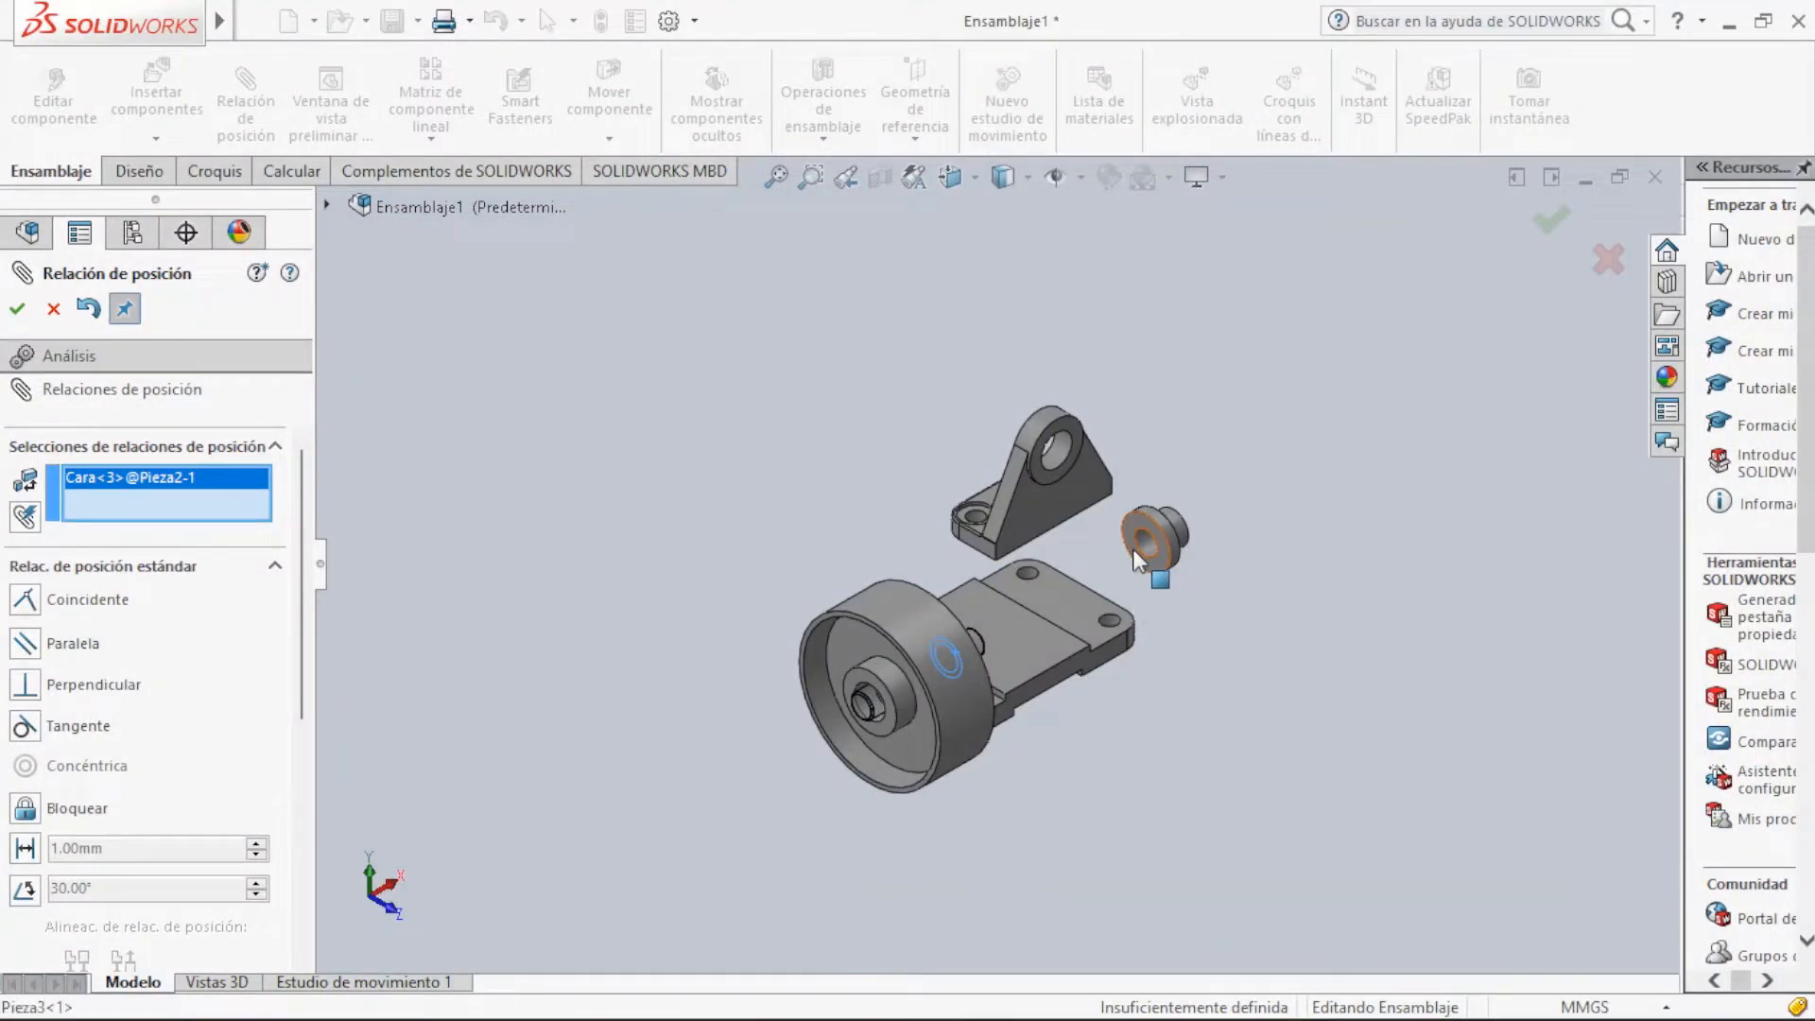
pyautogui.click(1133, 551)
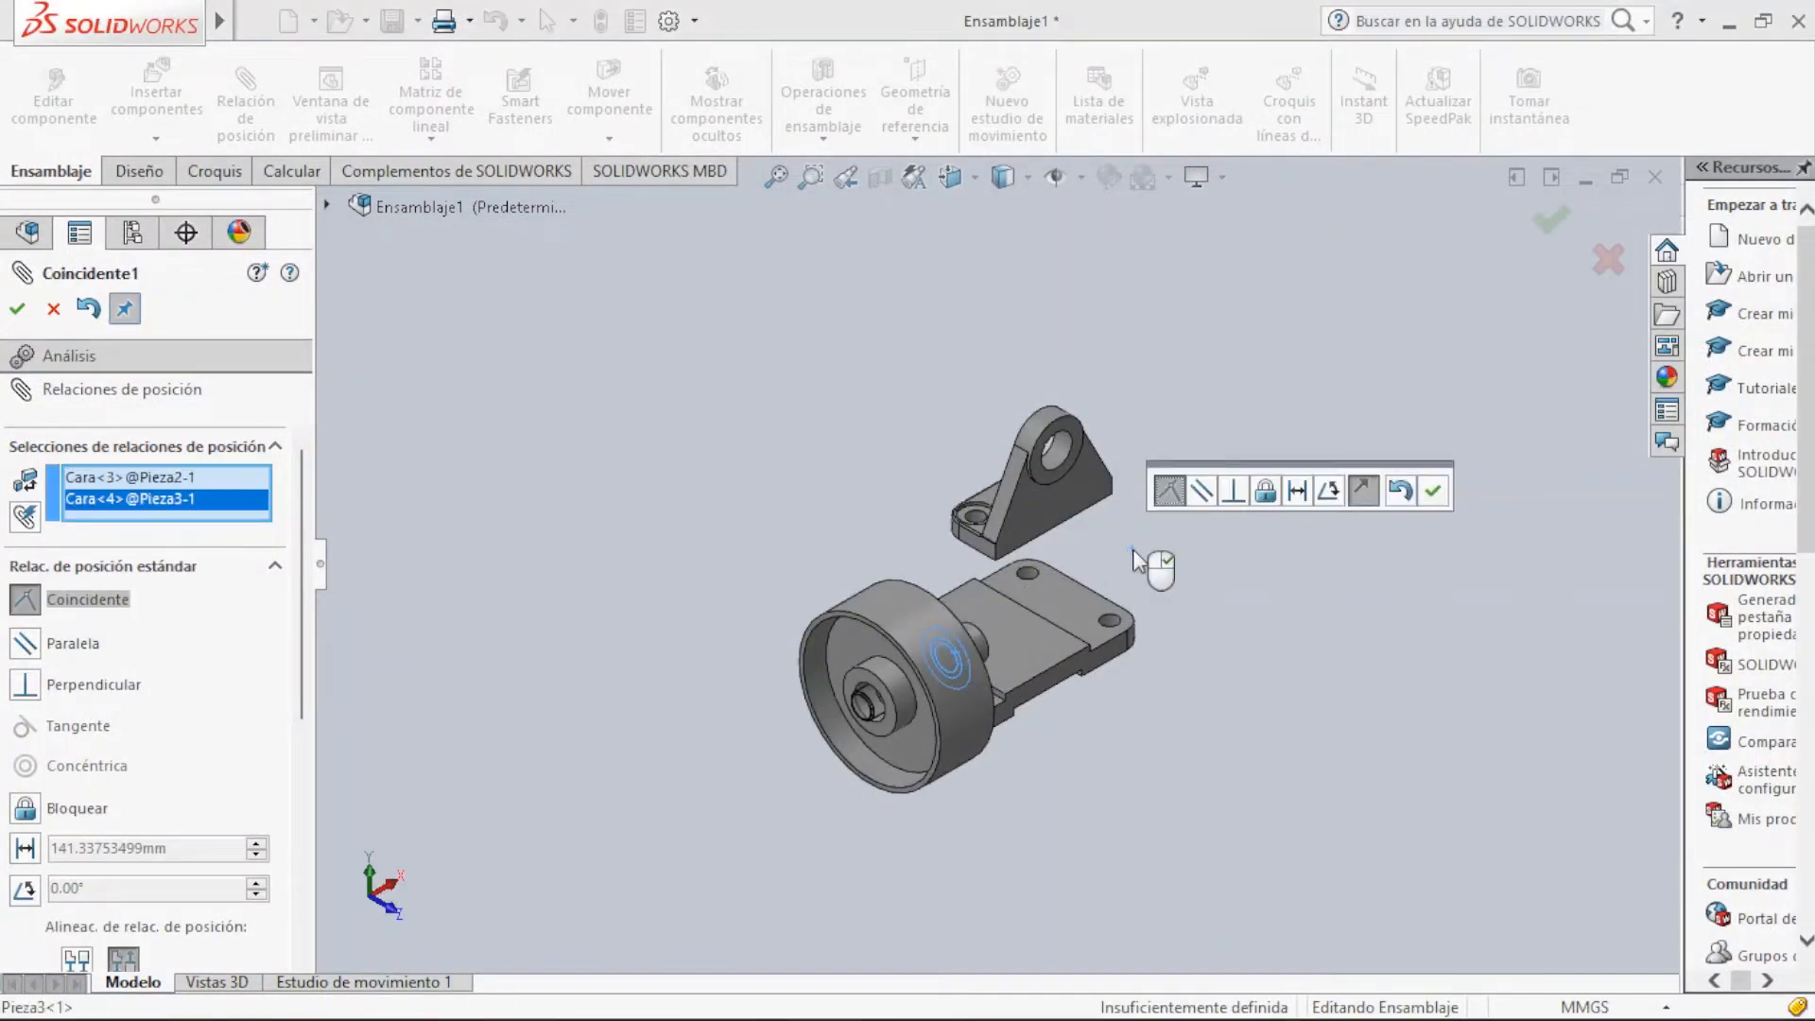
pyautogui.click(18, 310)
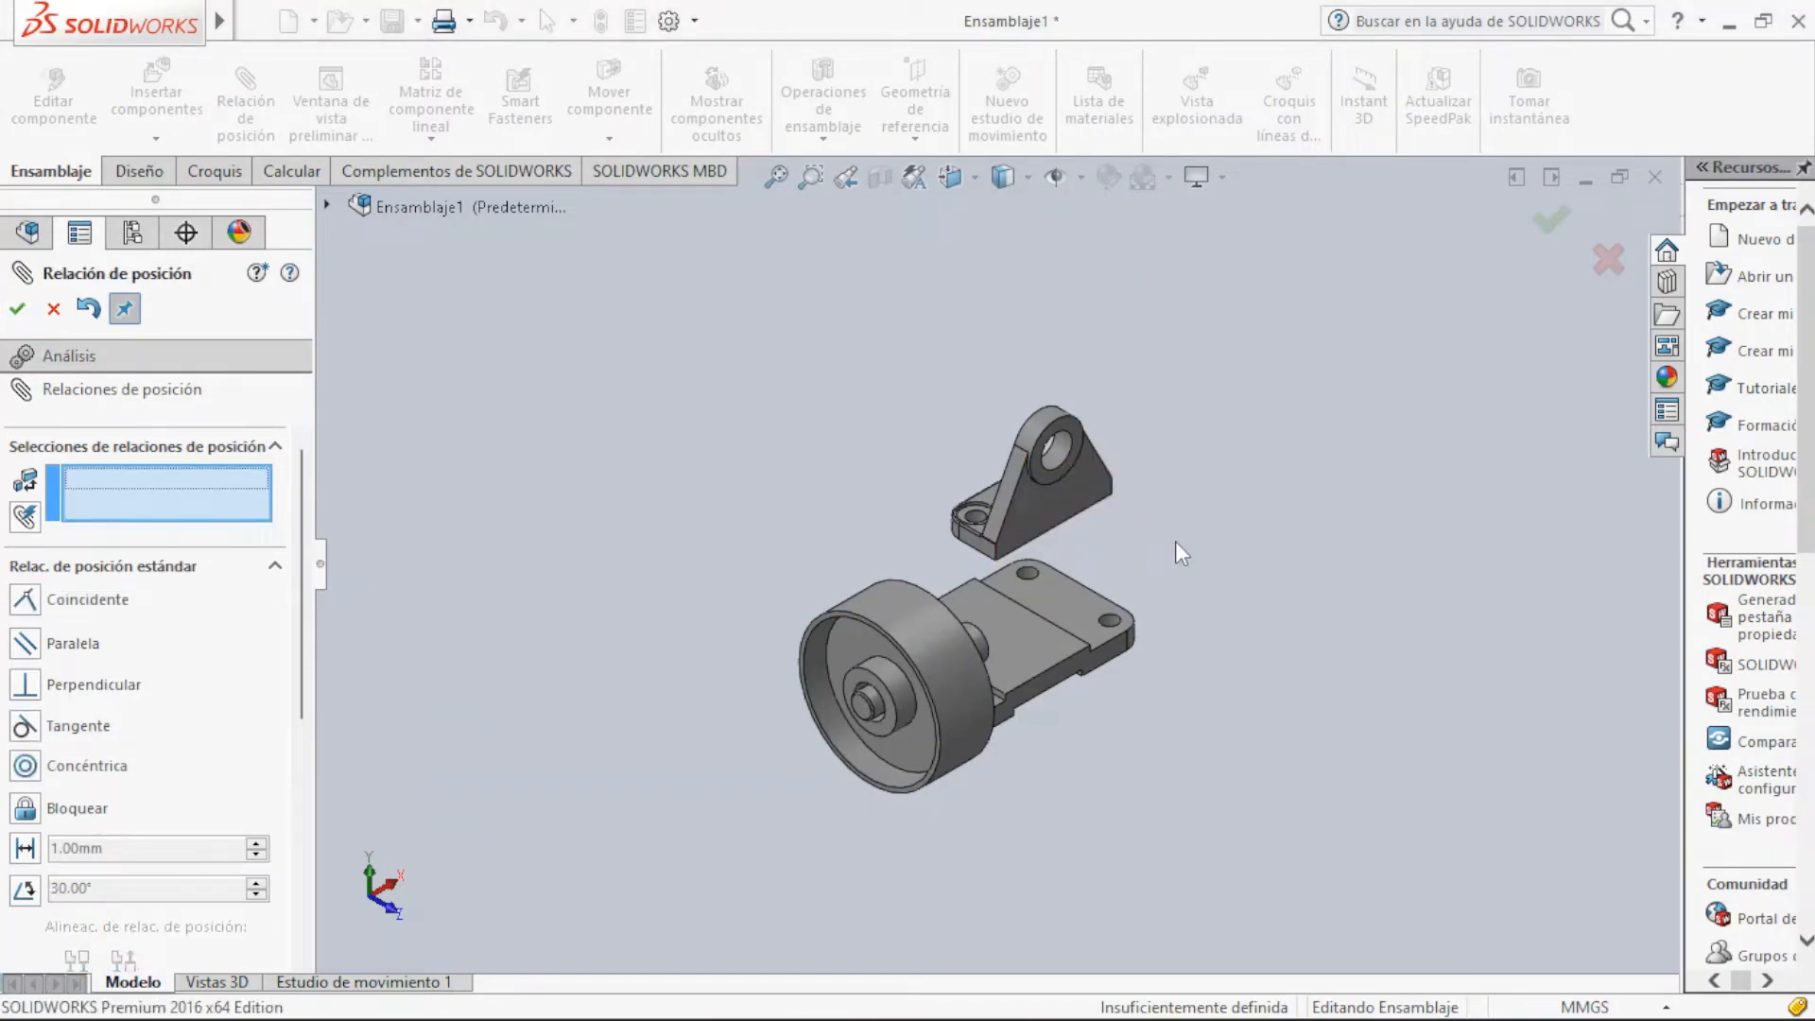
# Add a coincident mate between the support's flat triangular face and the vertical side of the base plate's raised central step
pyautogui.press('space')
pyautogui.click(1169, 460)
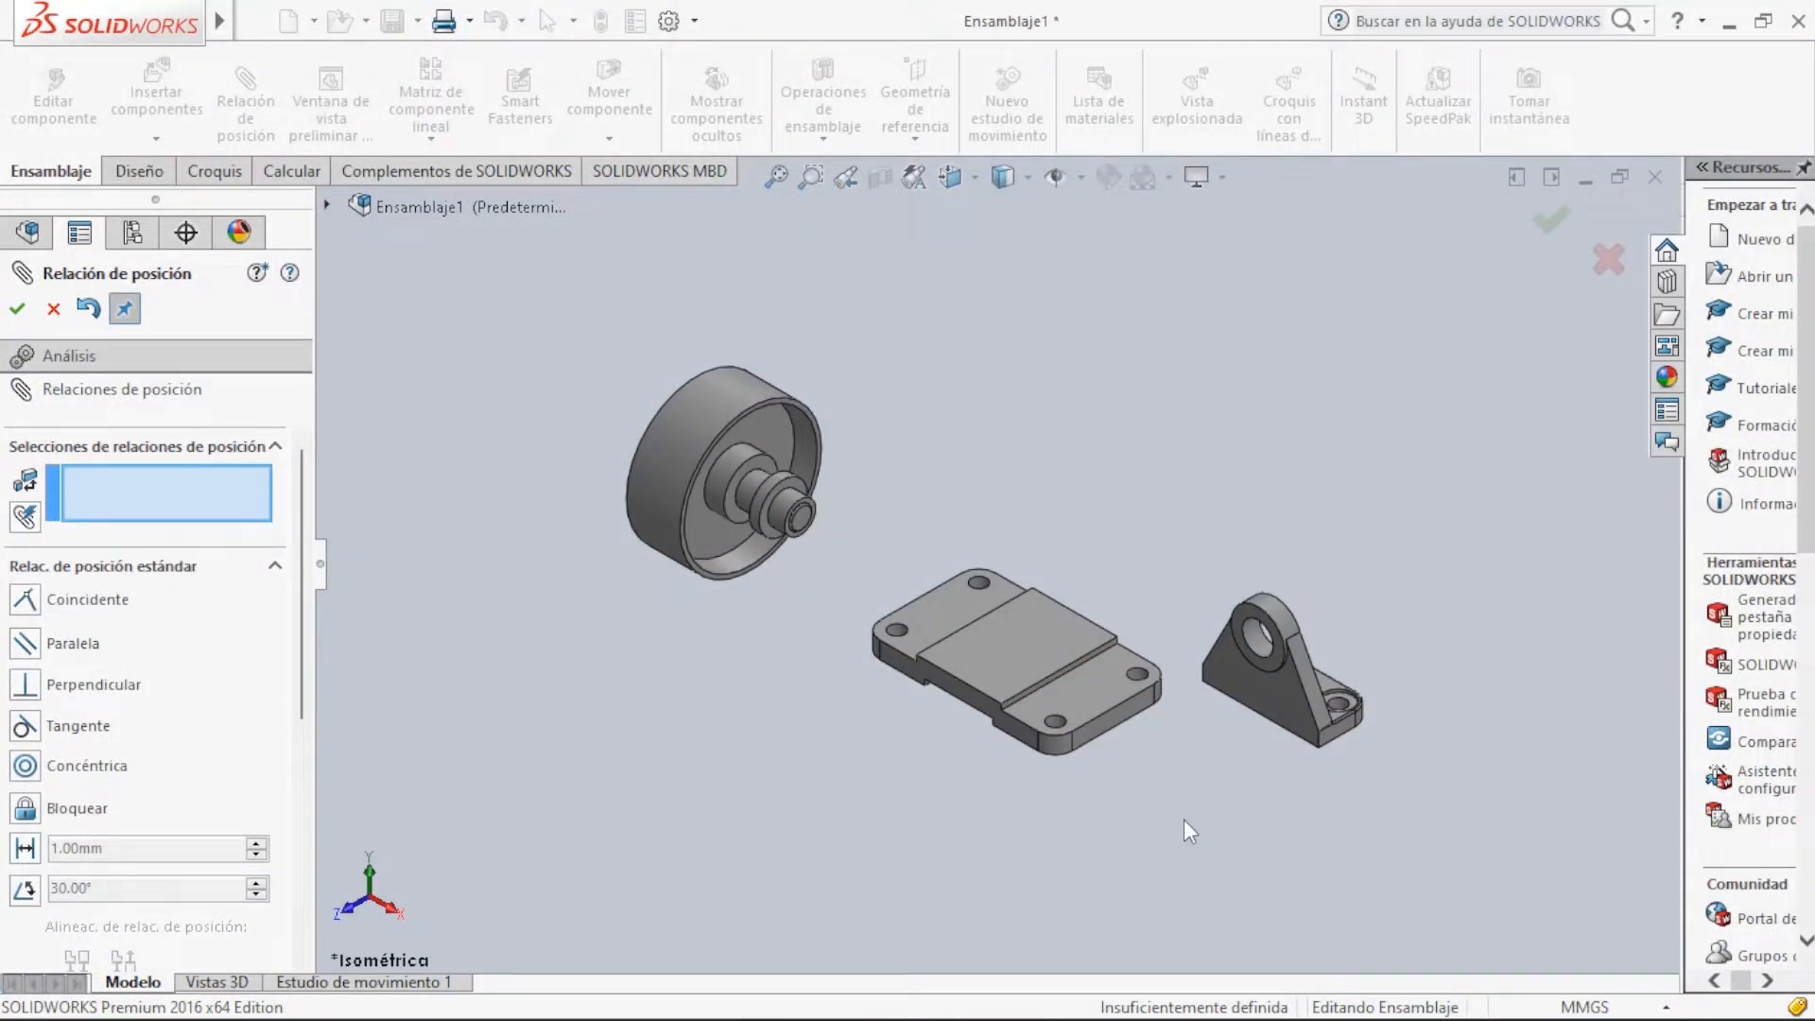
pyautogui.click(1278, 705)
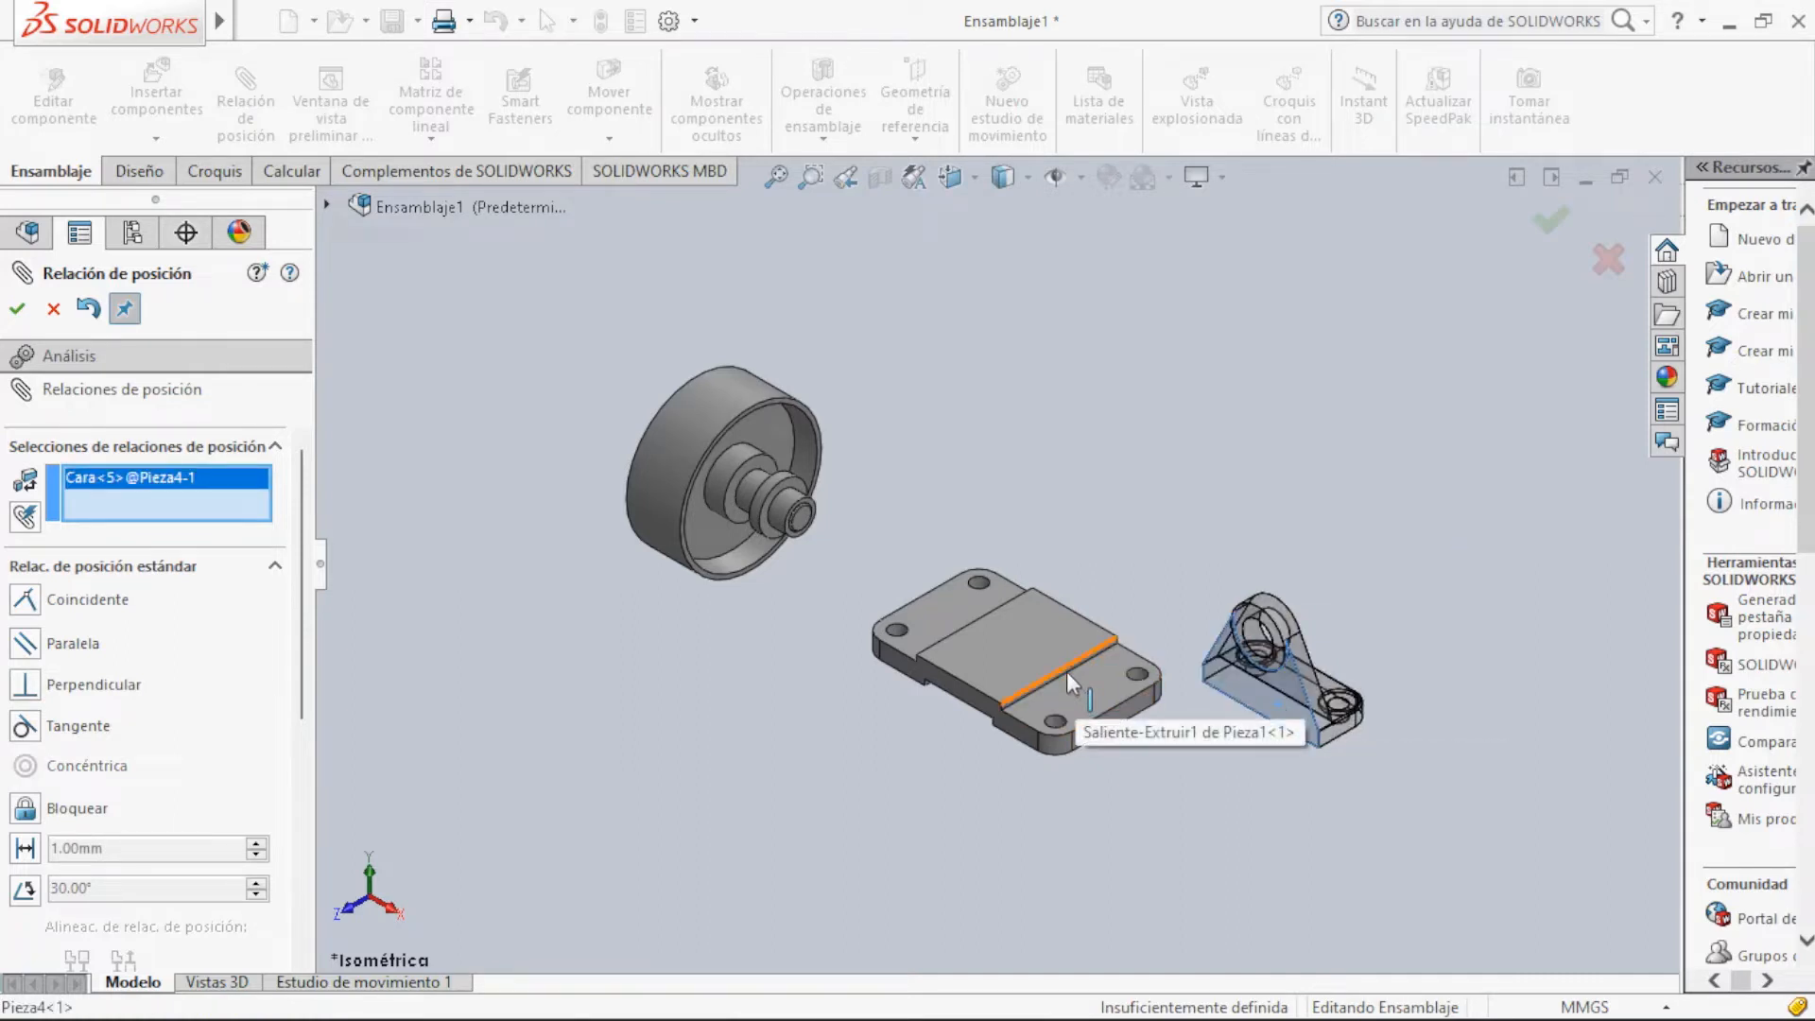
pyautogui.scroll(12, 1067, 671)
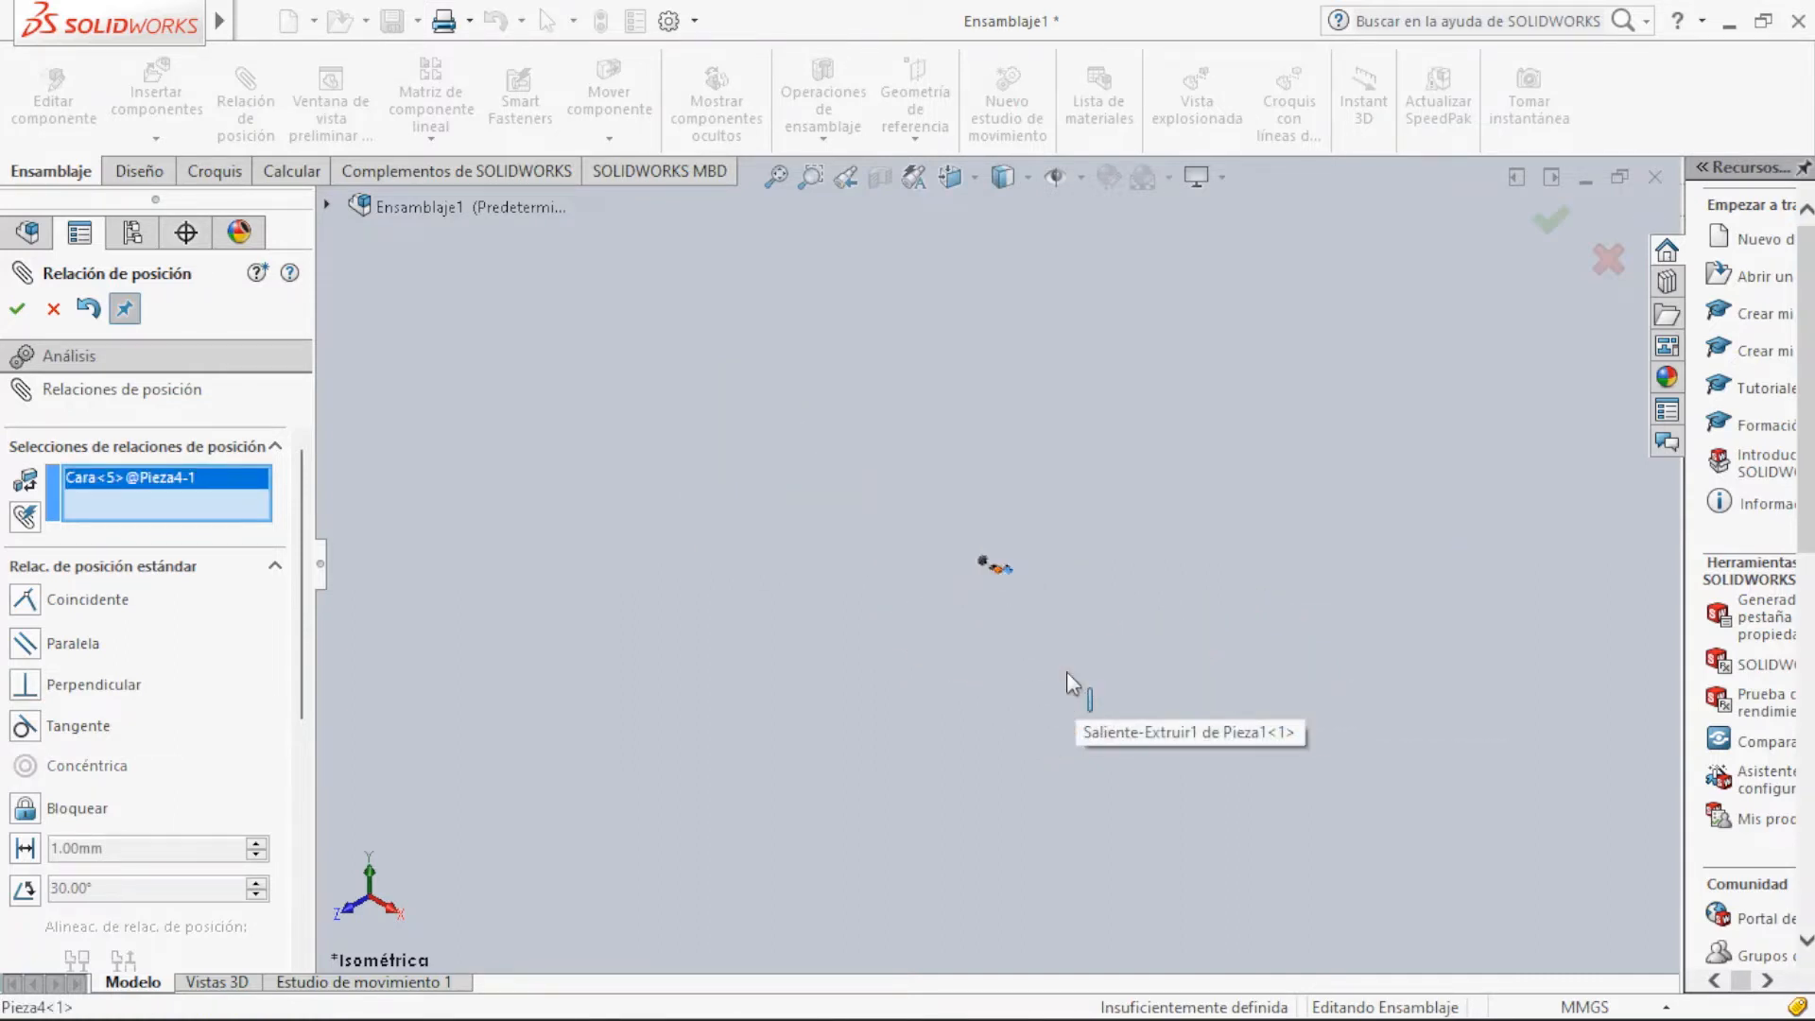
pyautogui.click(774, 178)
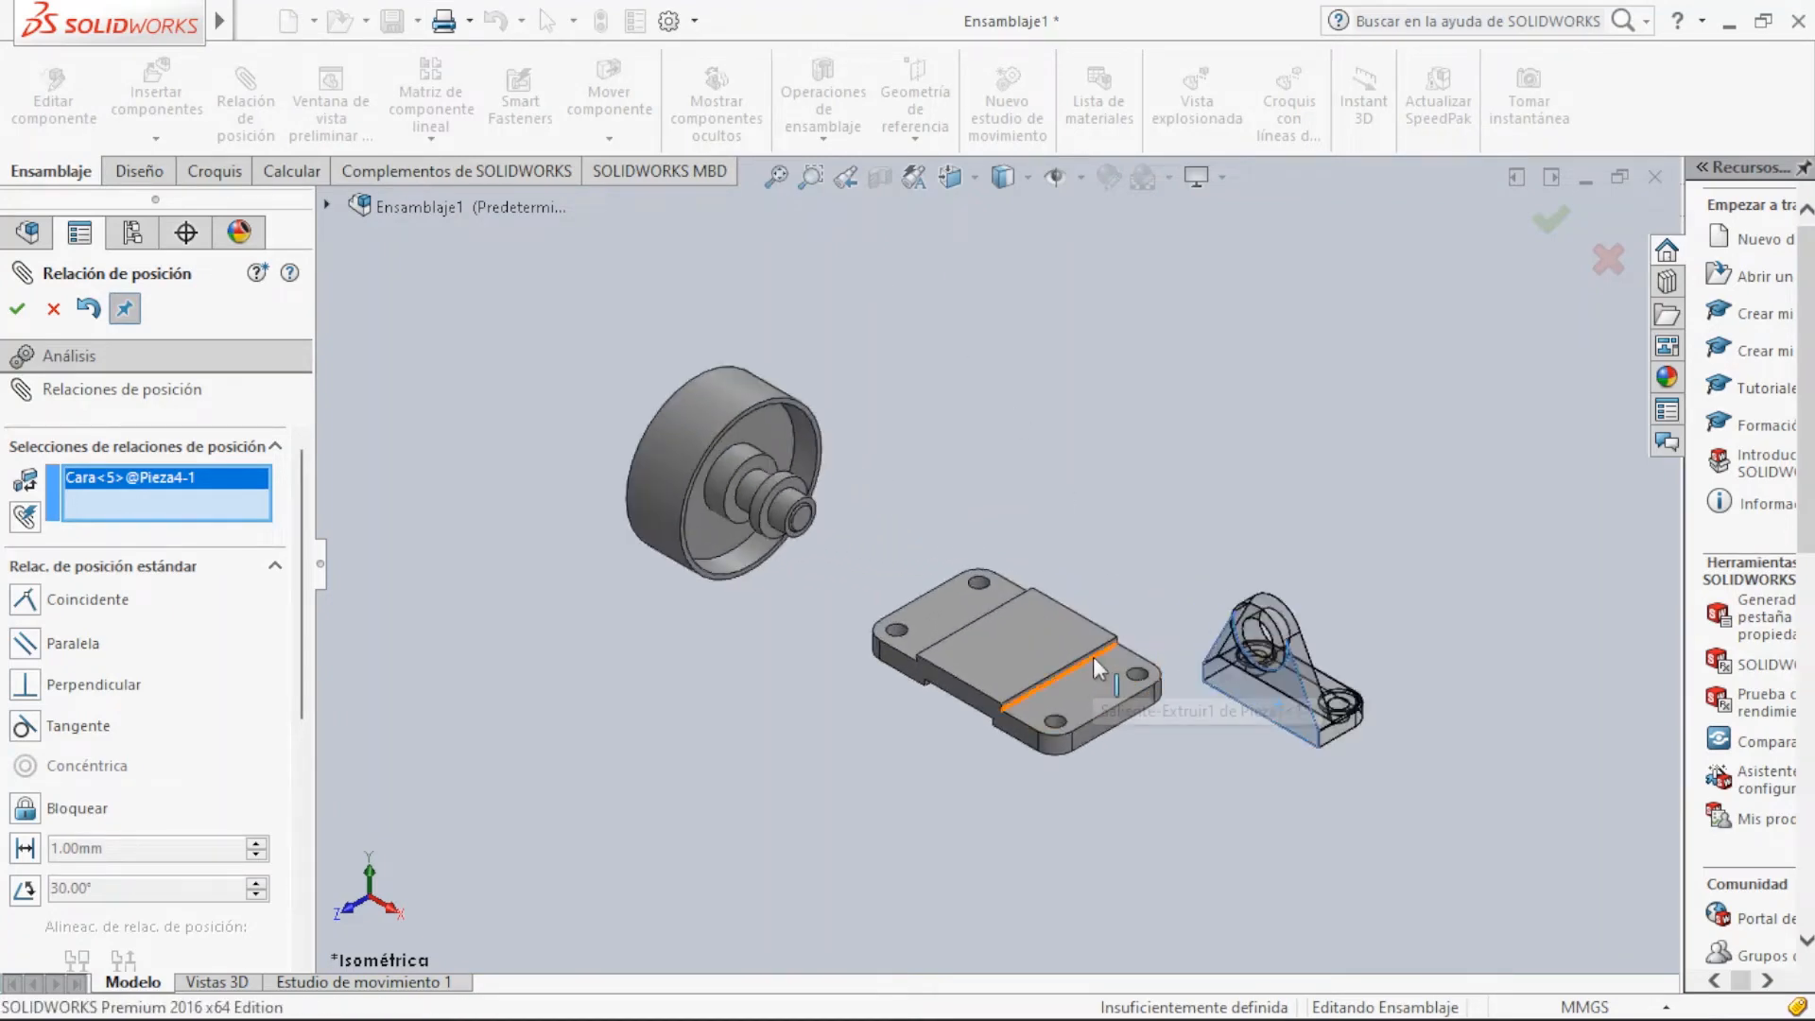
pyautogui.scroll(-5, 1093, 656)
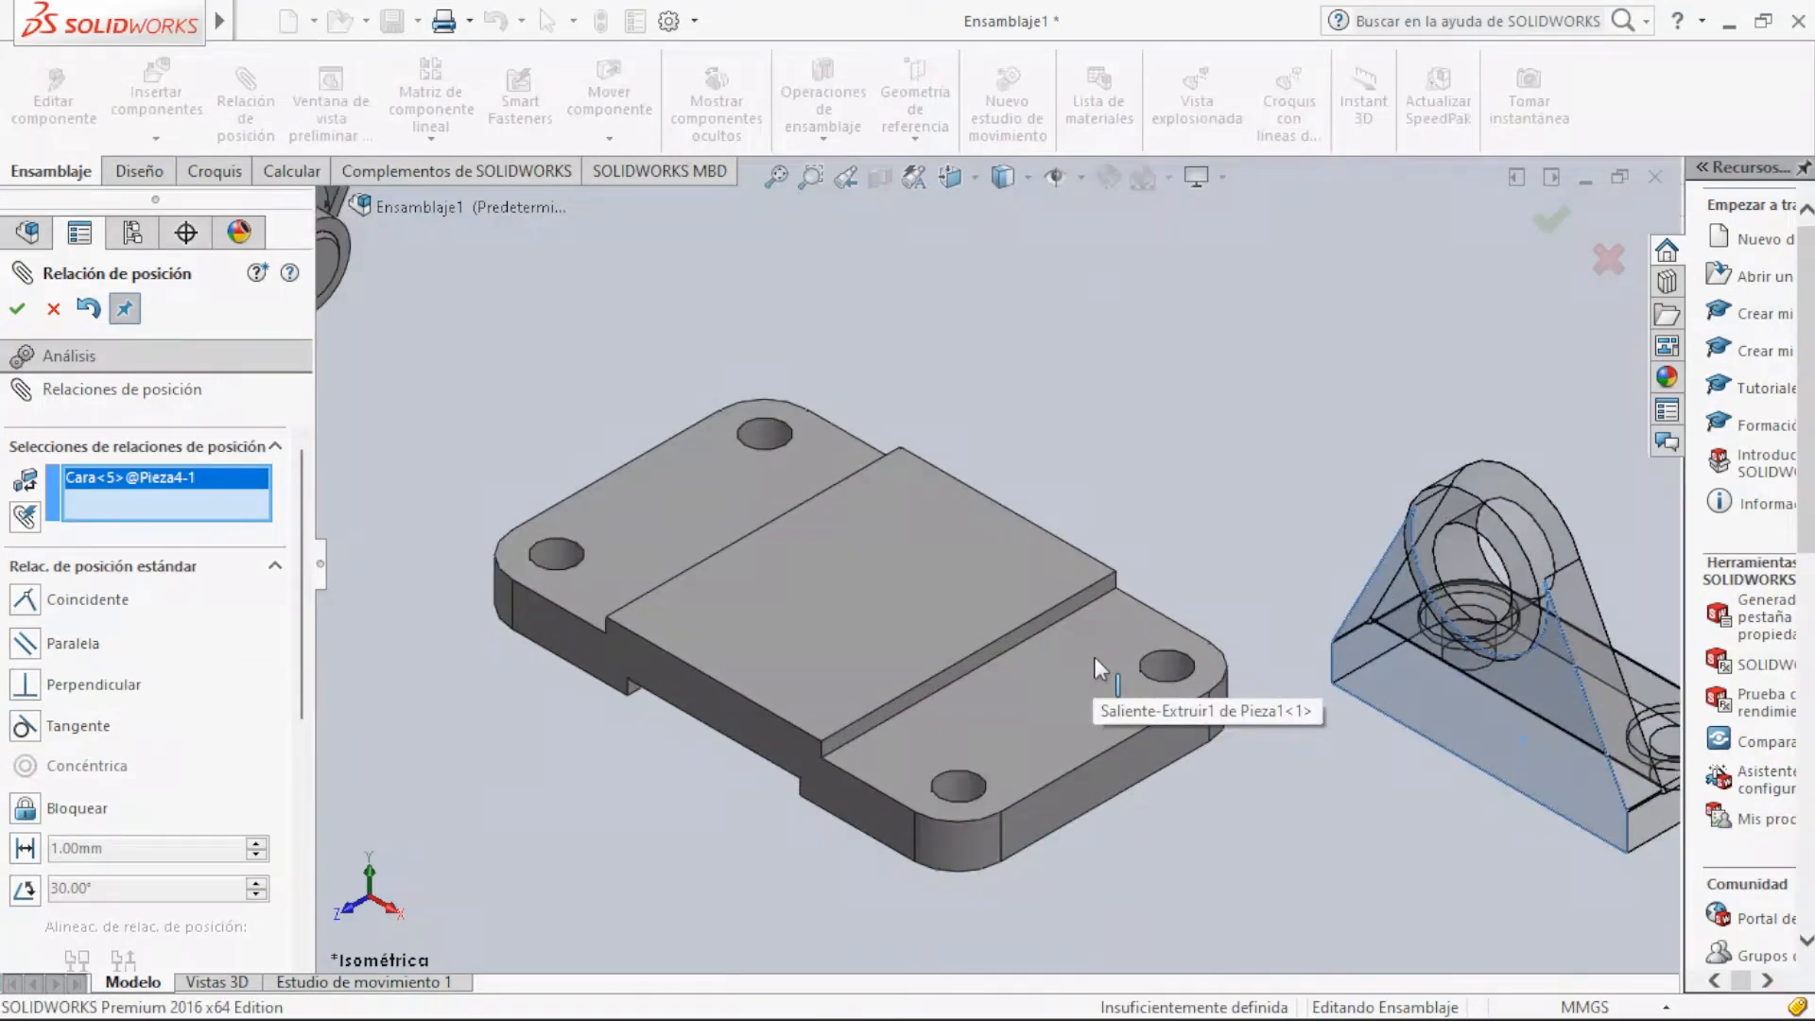
pyautogui.click(1046, 626)
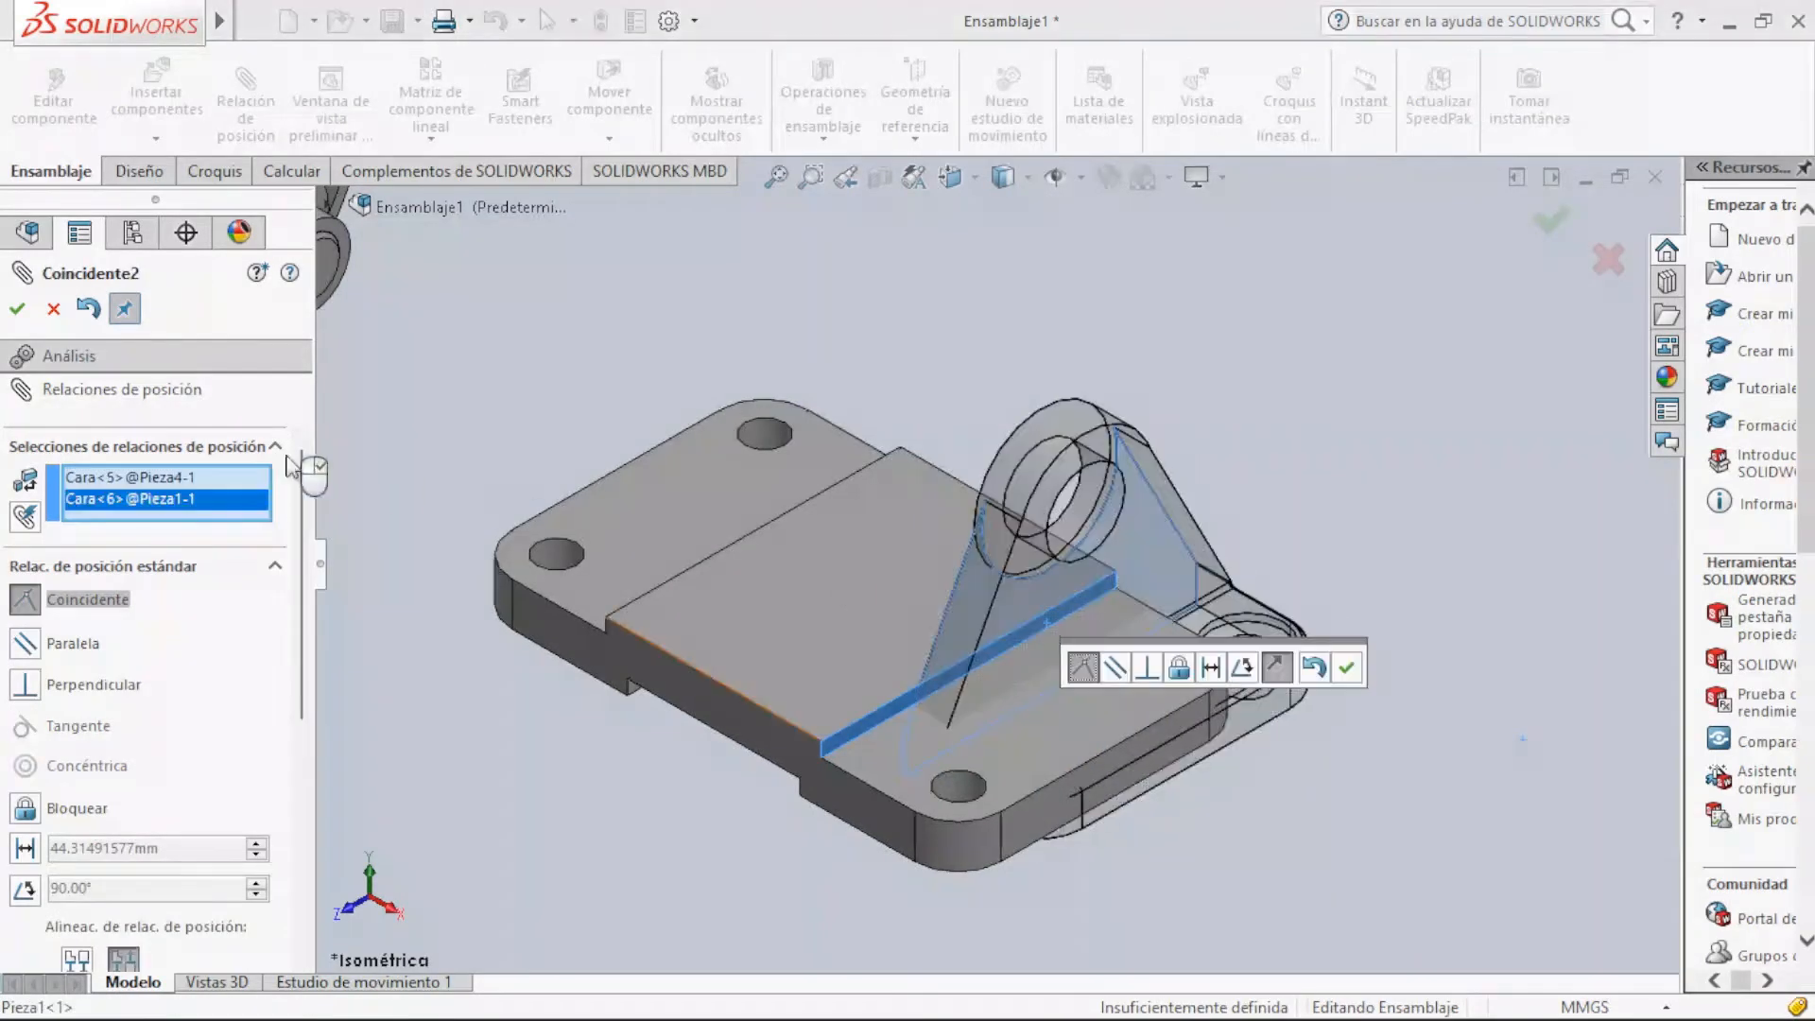
pyautogui.click(17, 309)
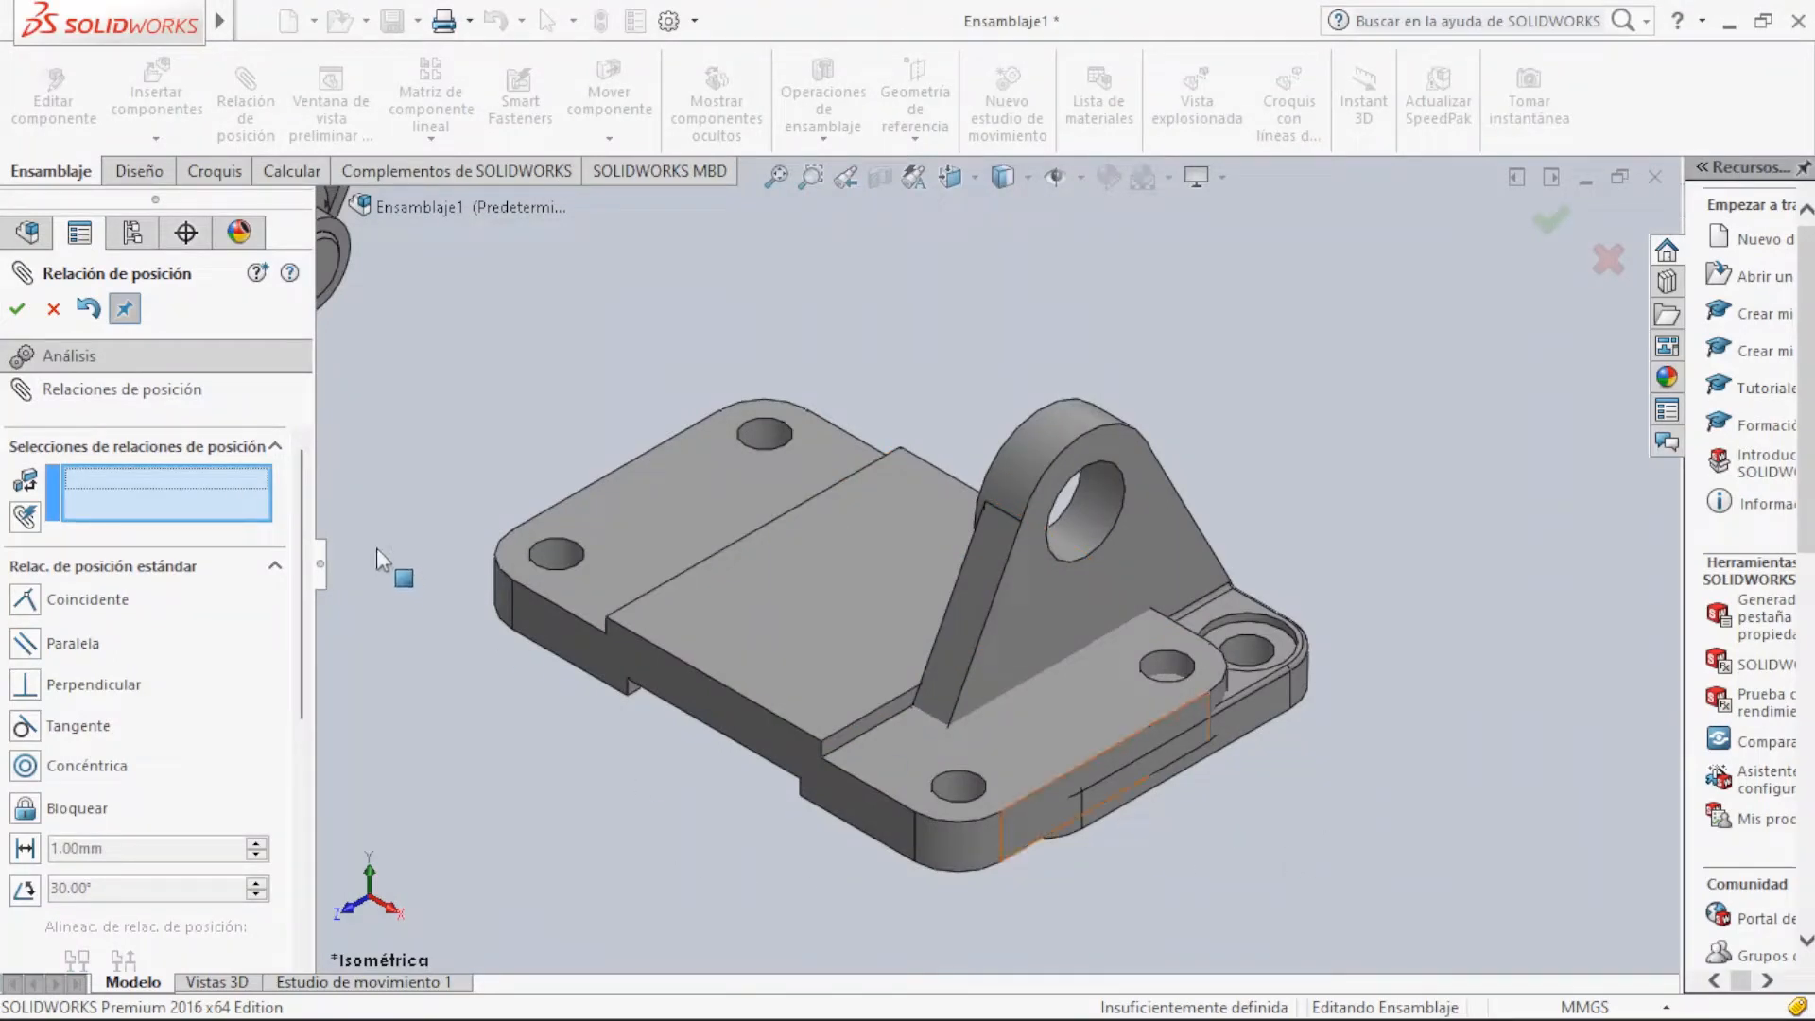
# Add a coincident mate between the base plate's lower top face beside the raised step and the underside of the support's foot
pyautogui.click(1073, 720)
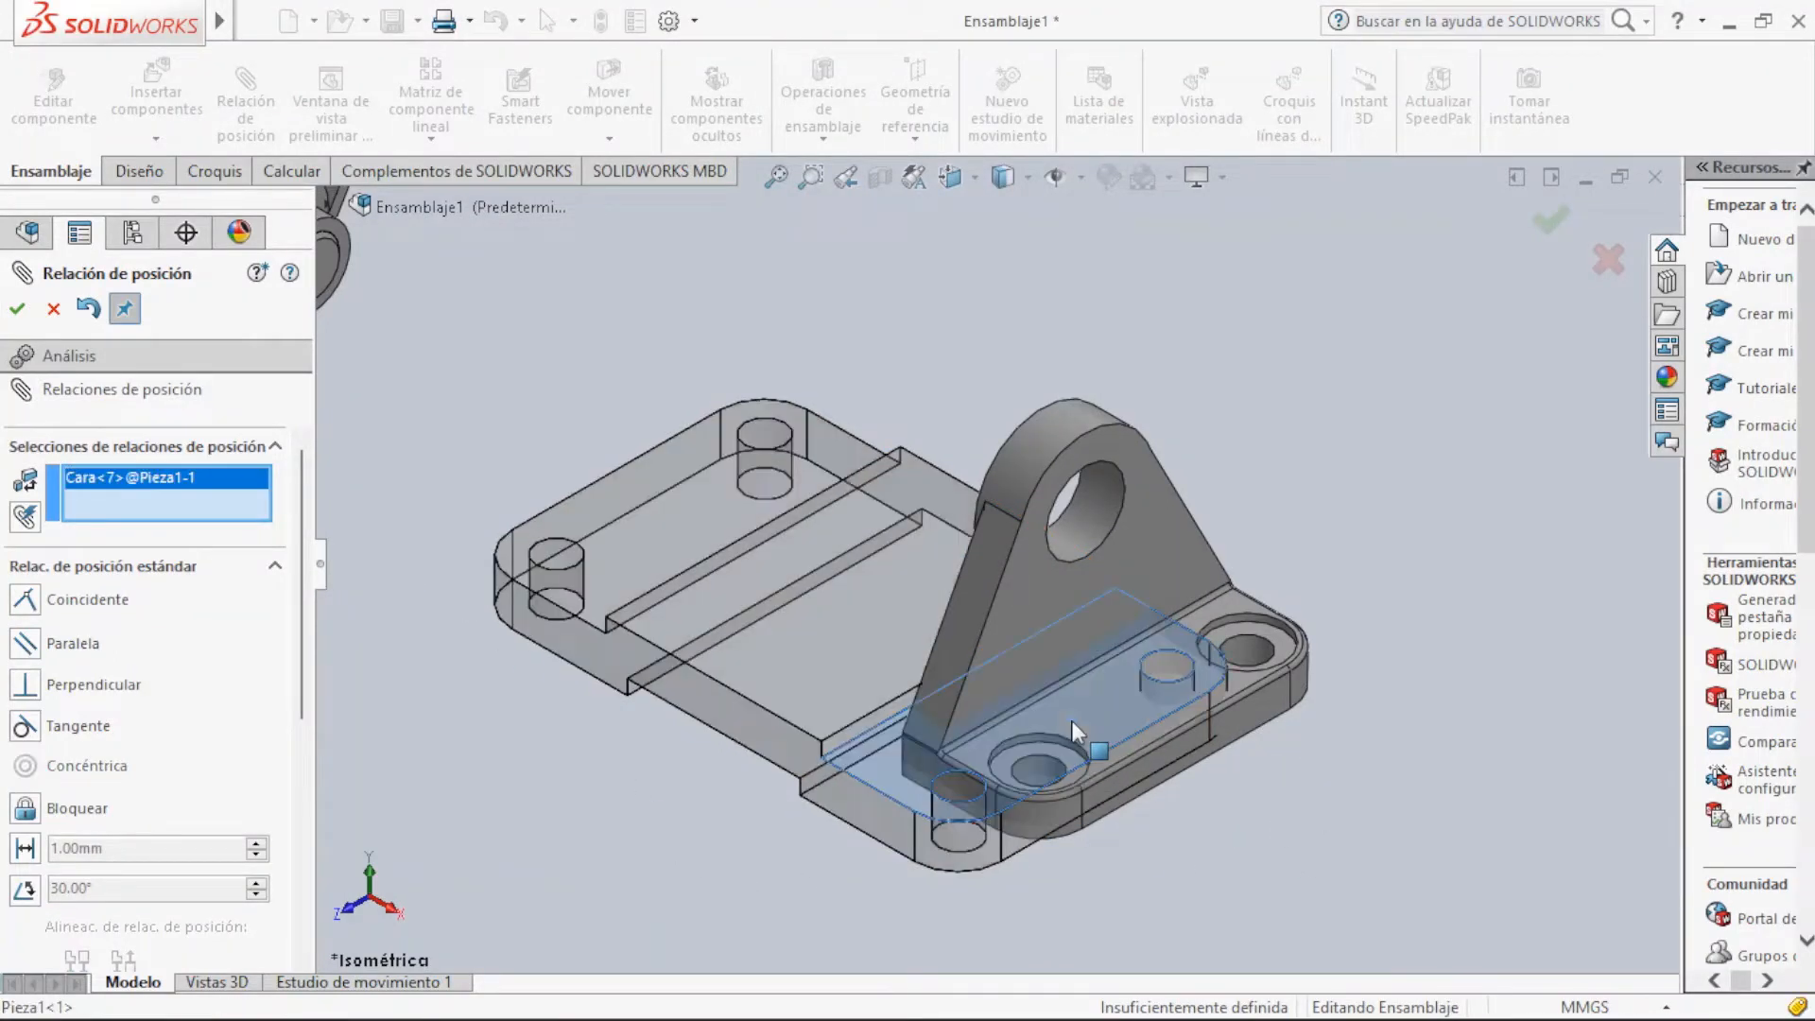
pyautogui.press('space')
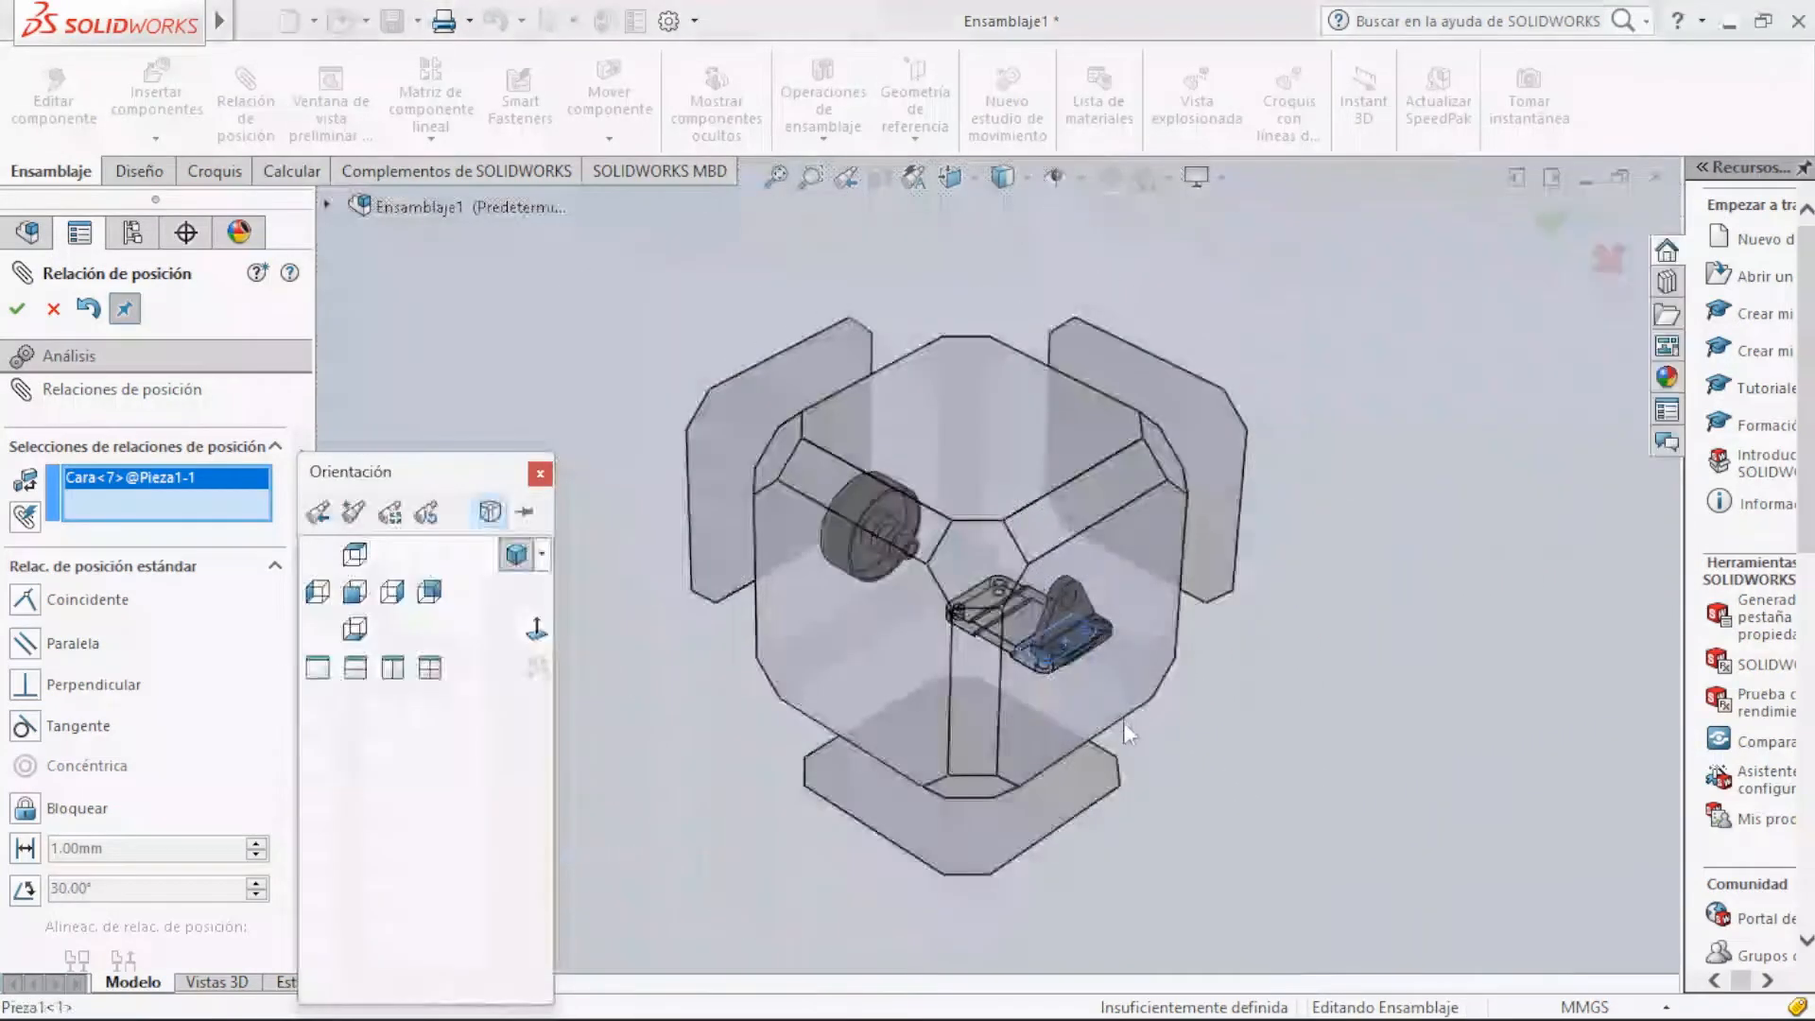
pyautogui.click(960, 787)
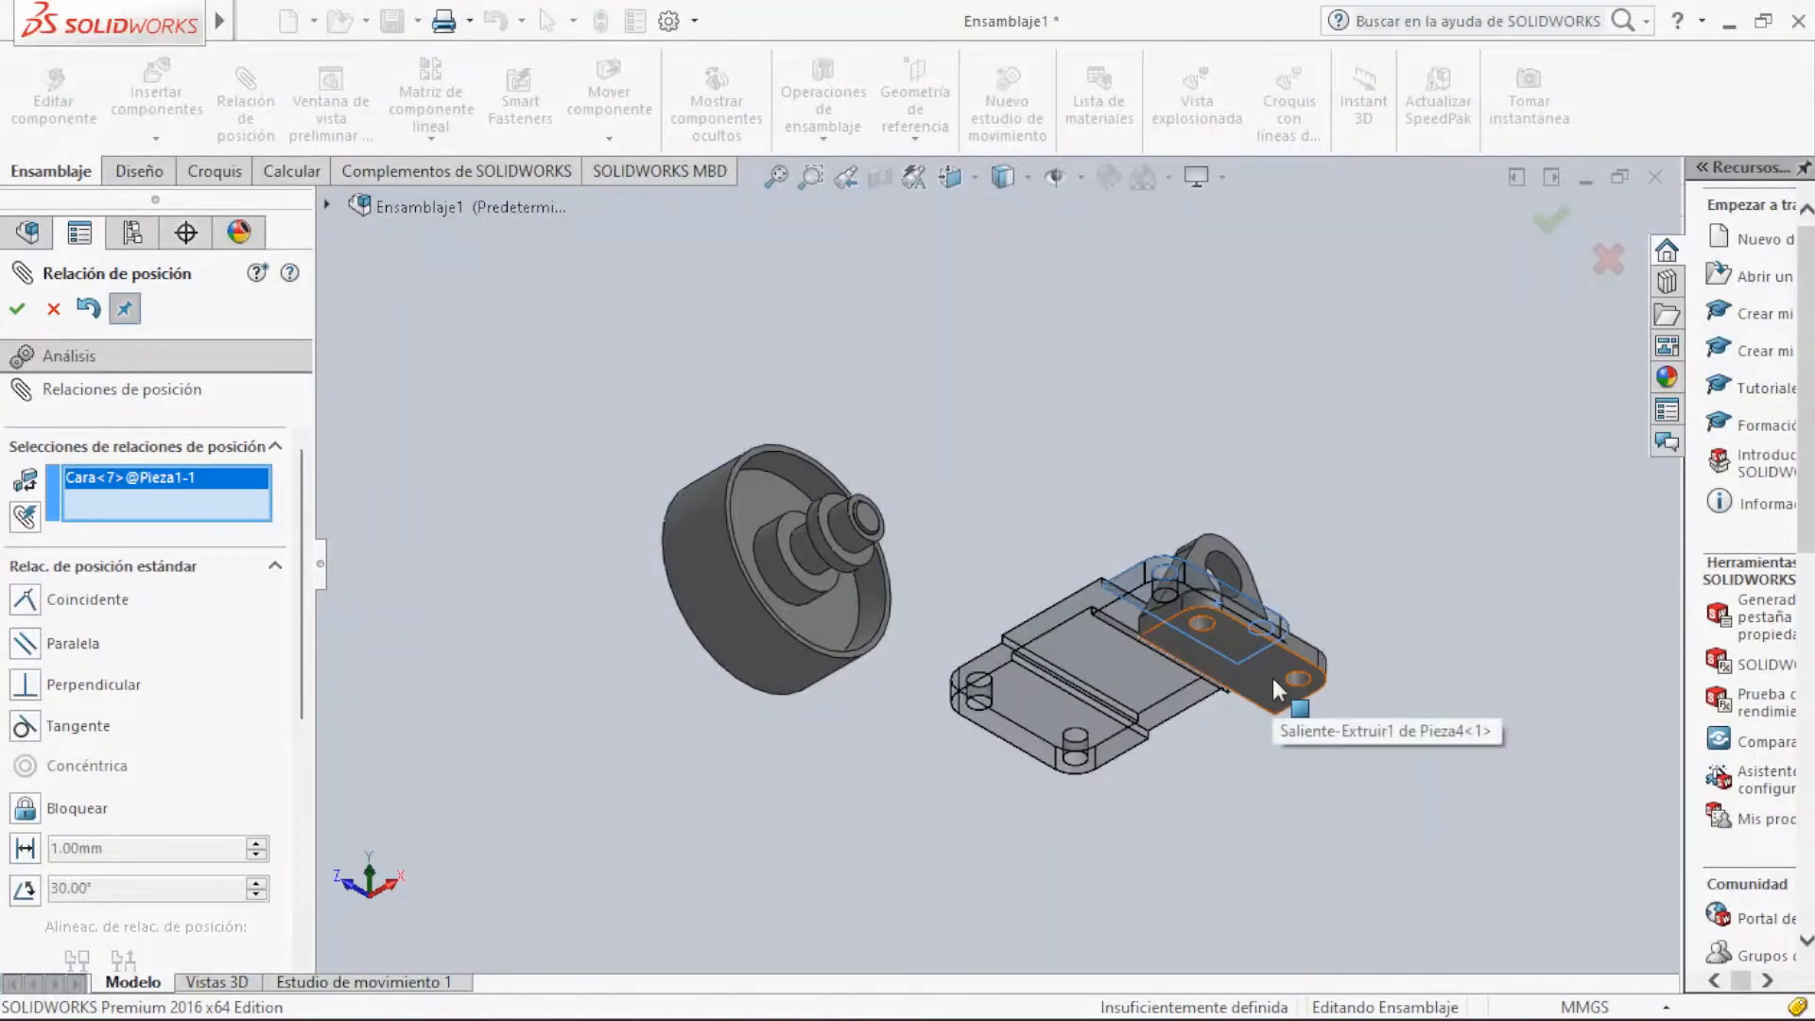
pyautogui.click(1272, 678)
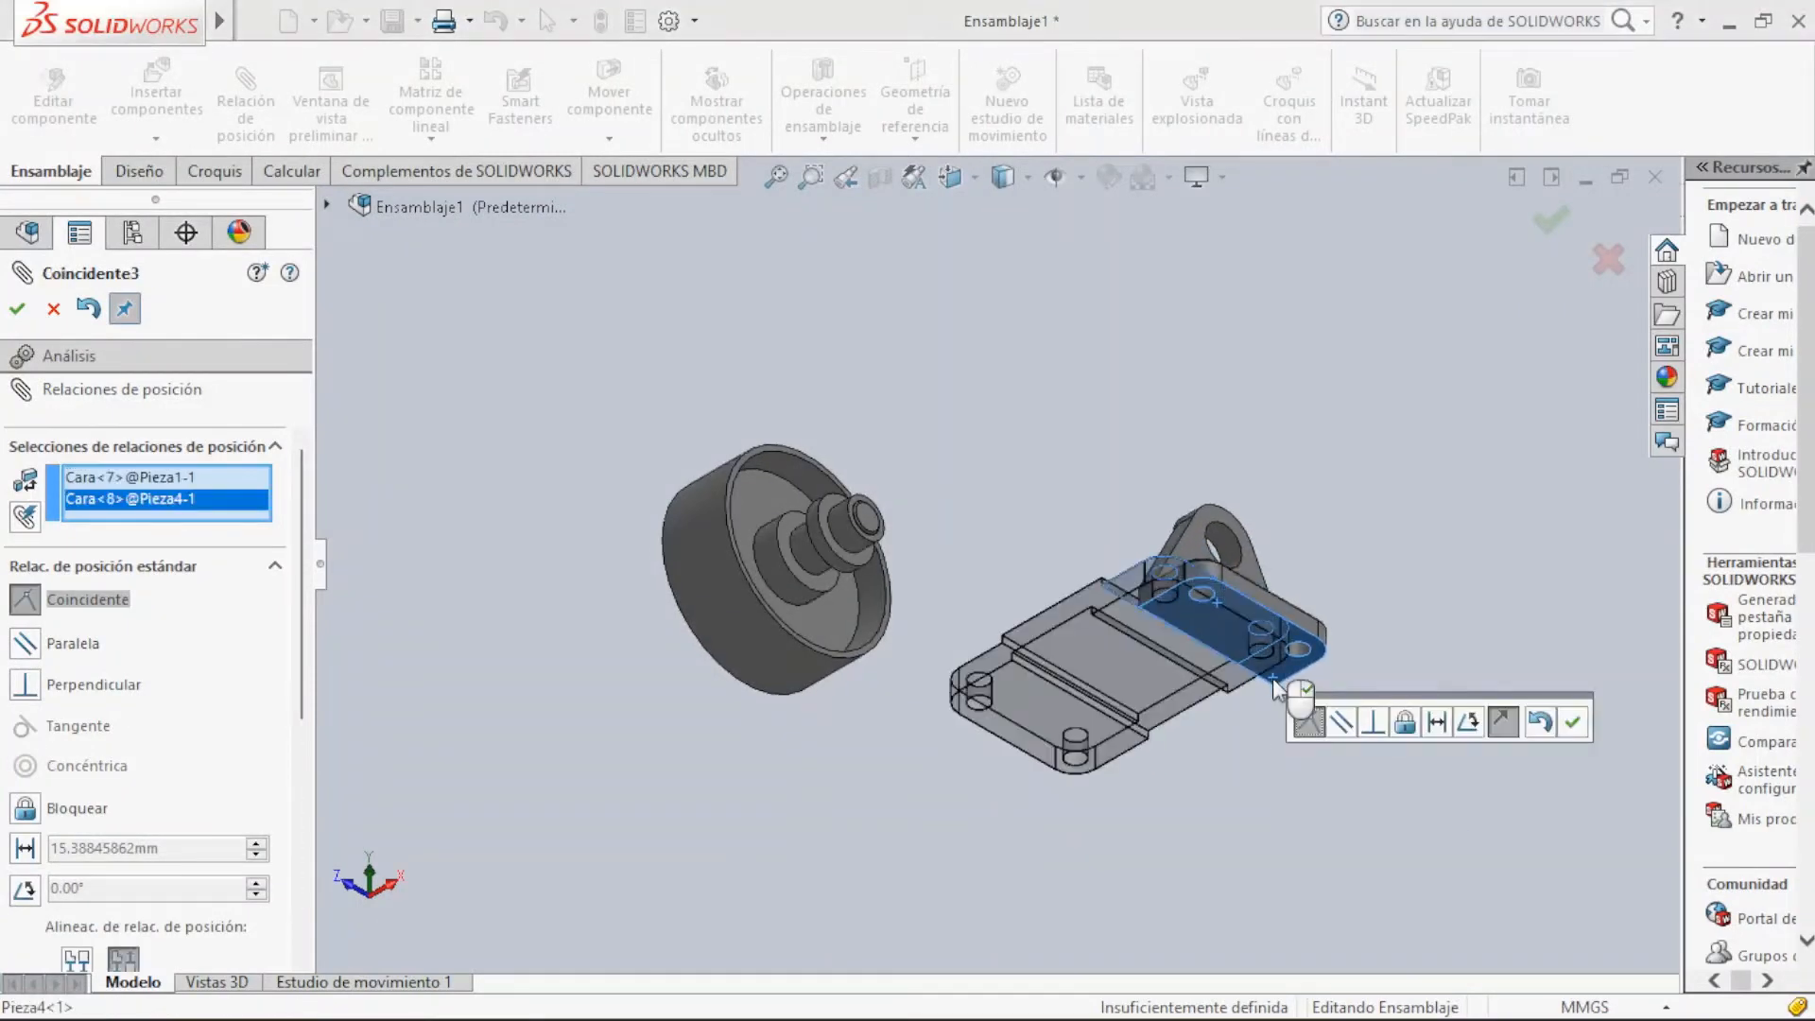
pyautogui.click(17, 310)
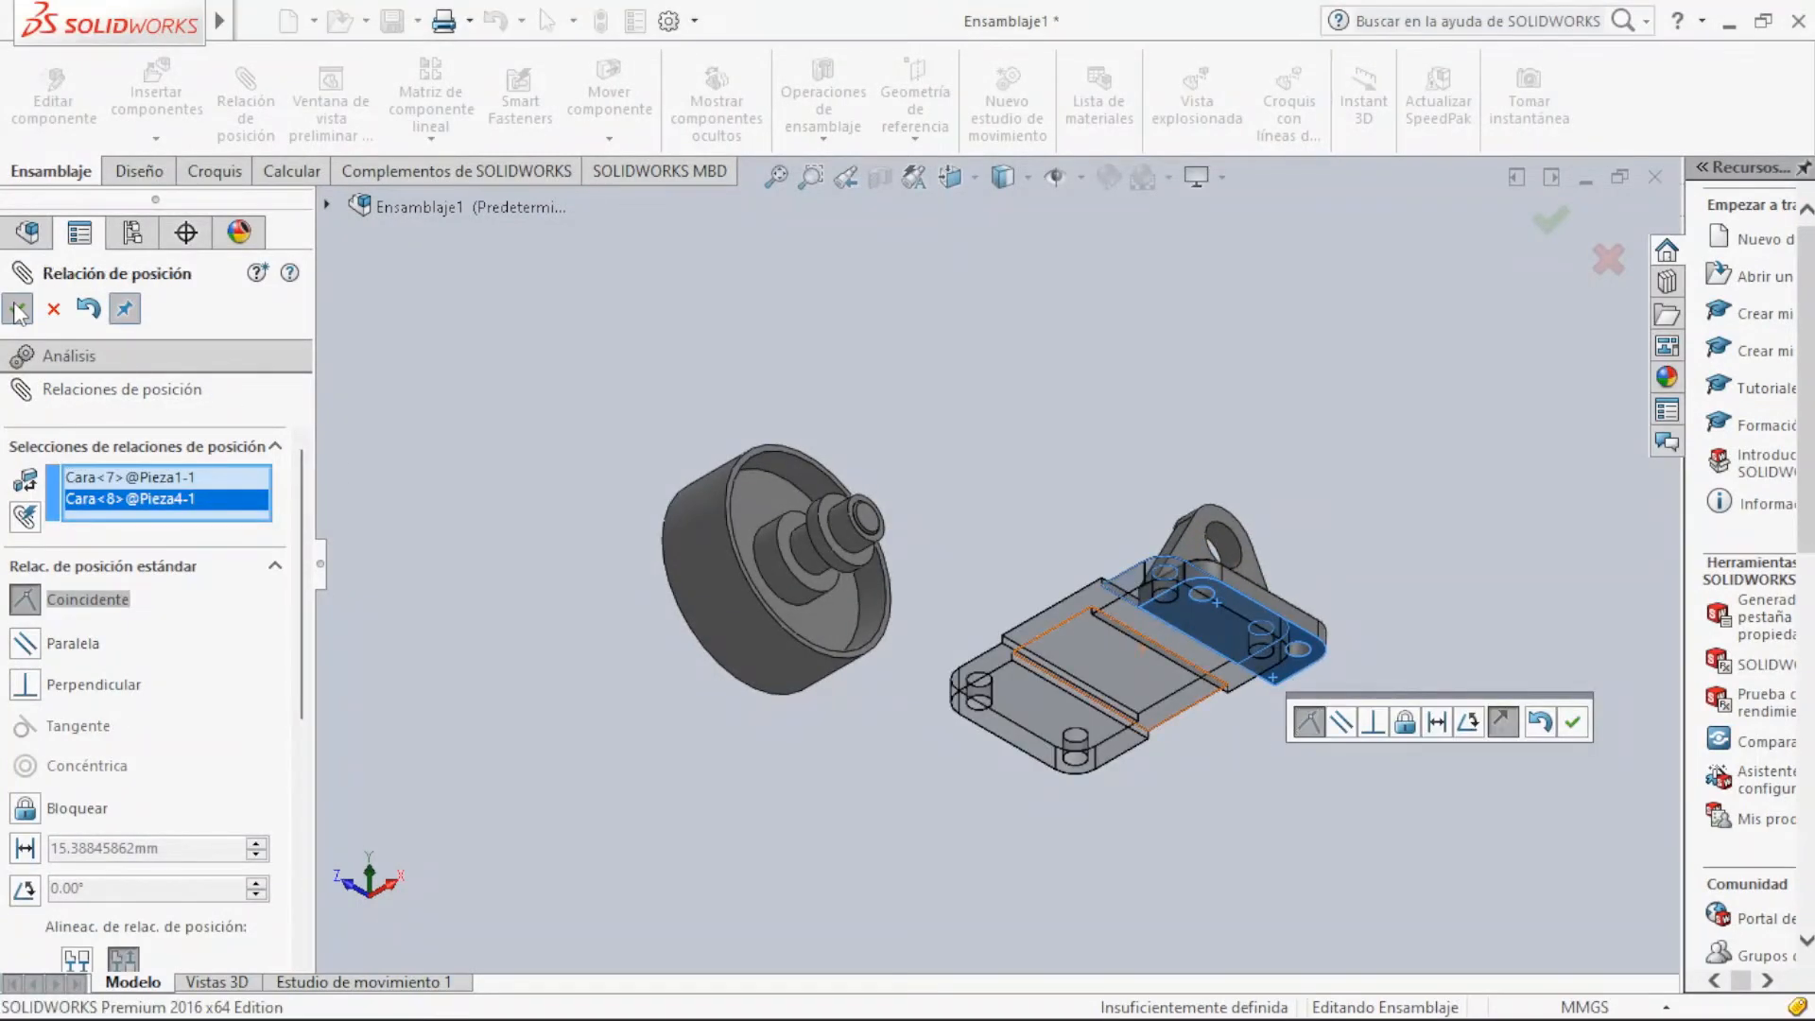
# Try to mate the circular edge of the base plate's front corner hole with the support's nearest mounting hole edge
pyautogui.press('space')
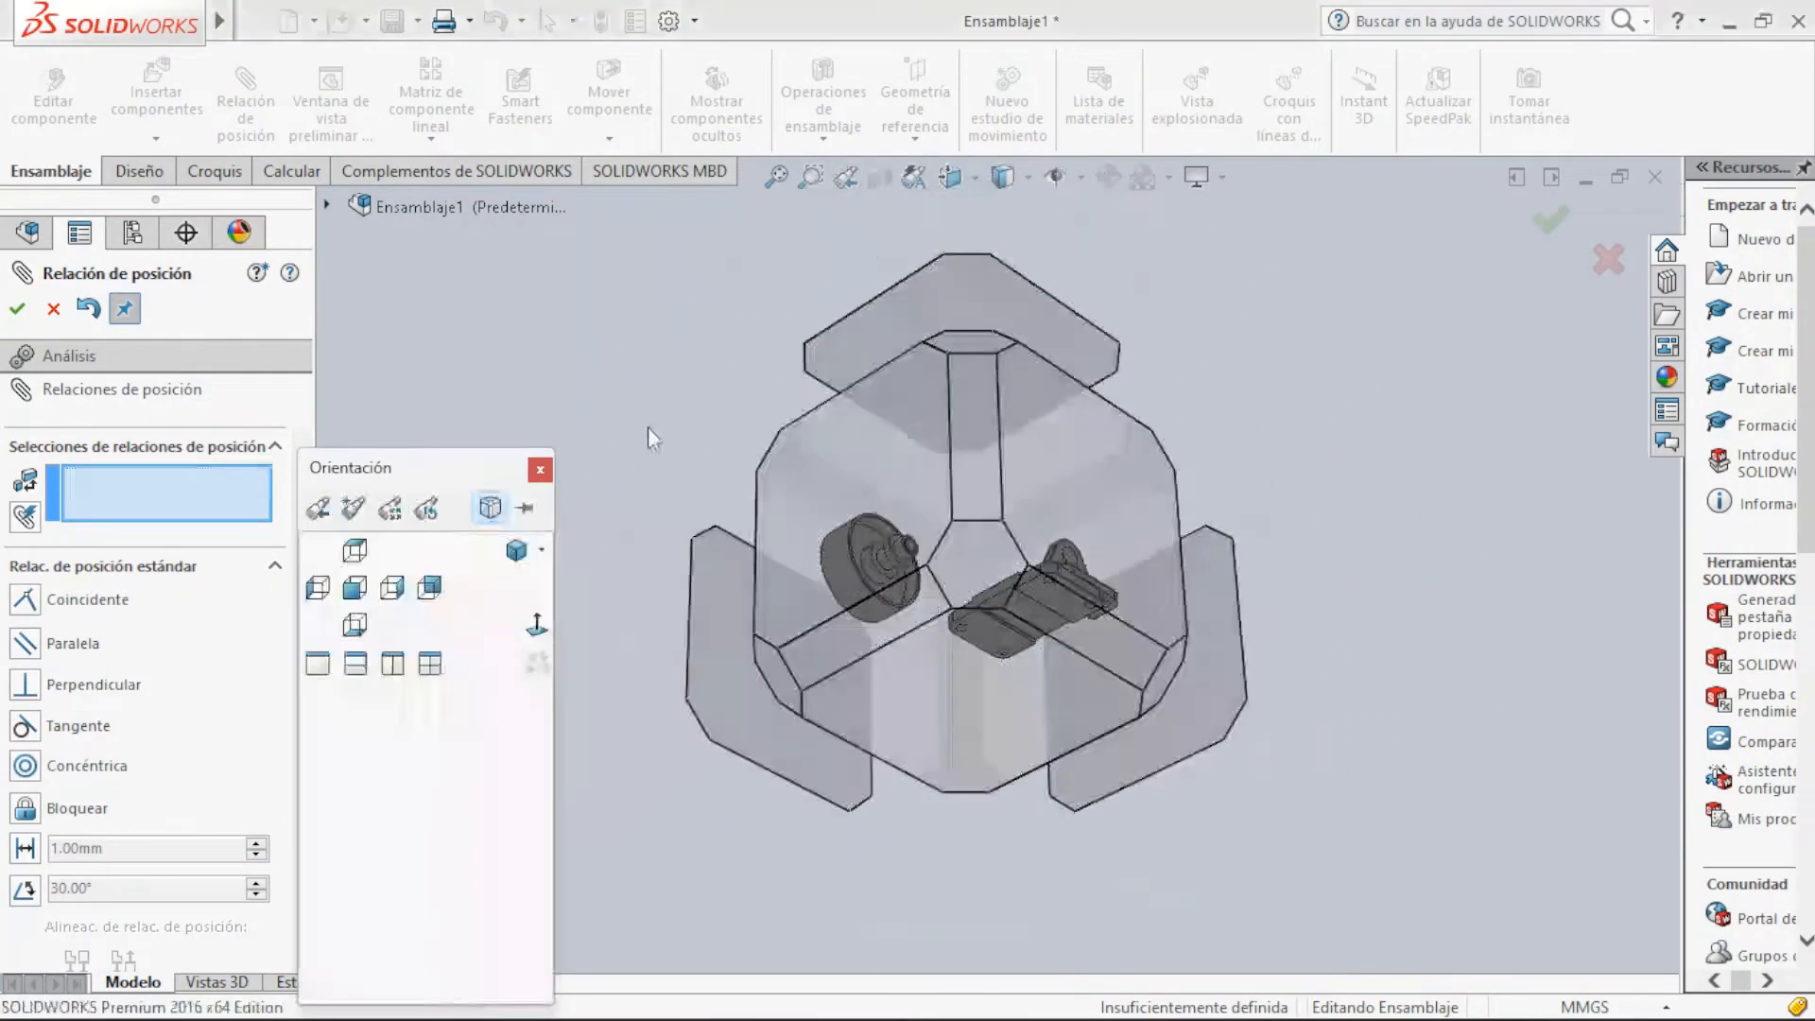
pyautogui.click(993, 340)
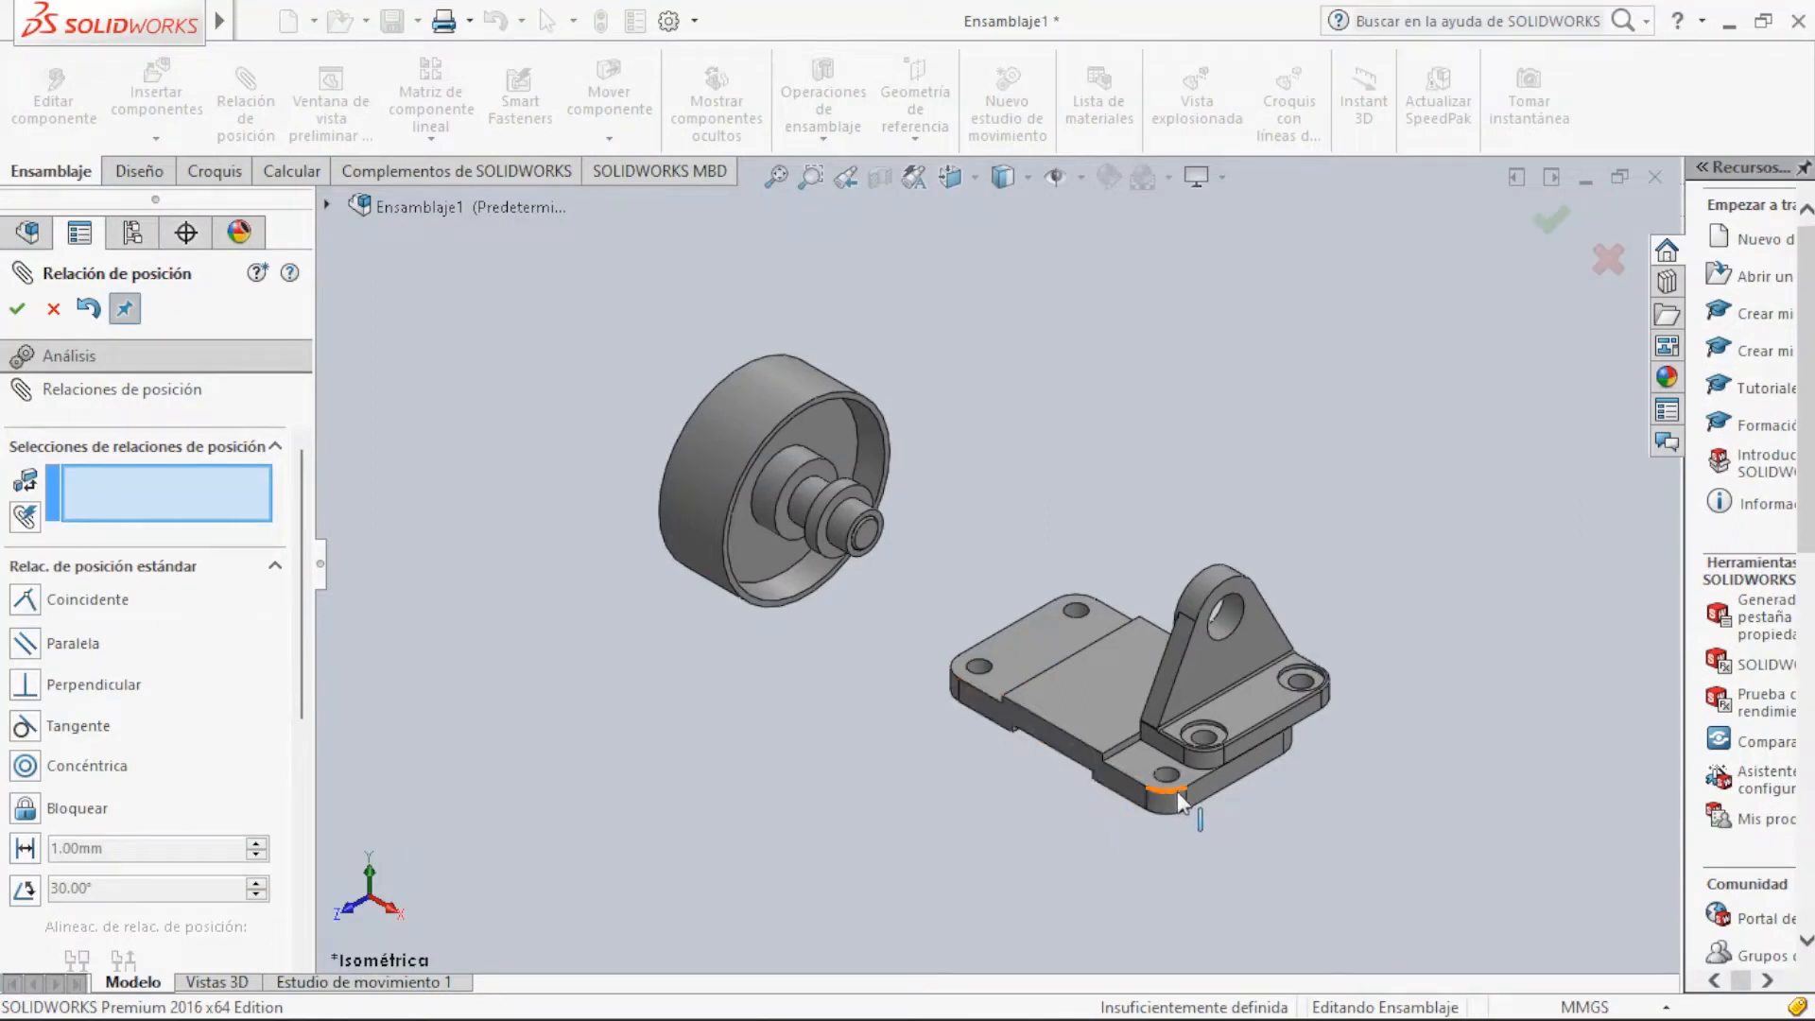
pyautogui.scroll(3, 1183, 841)
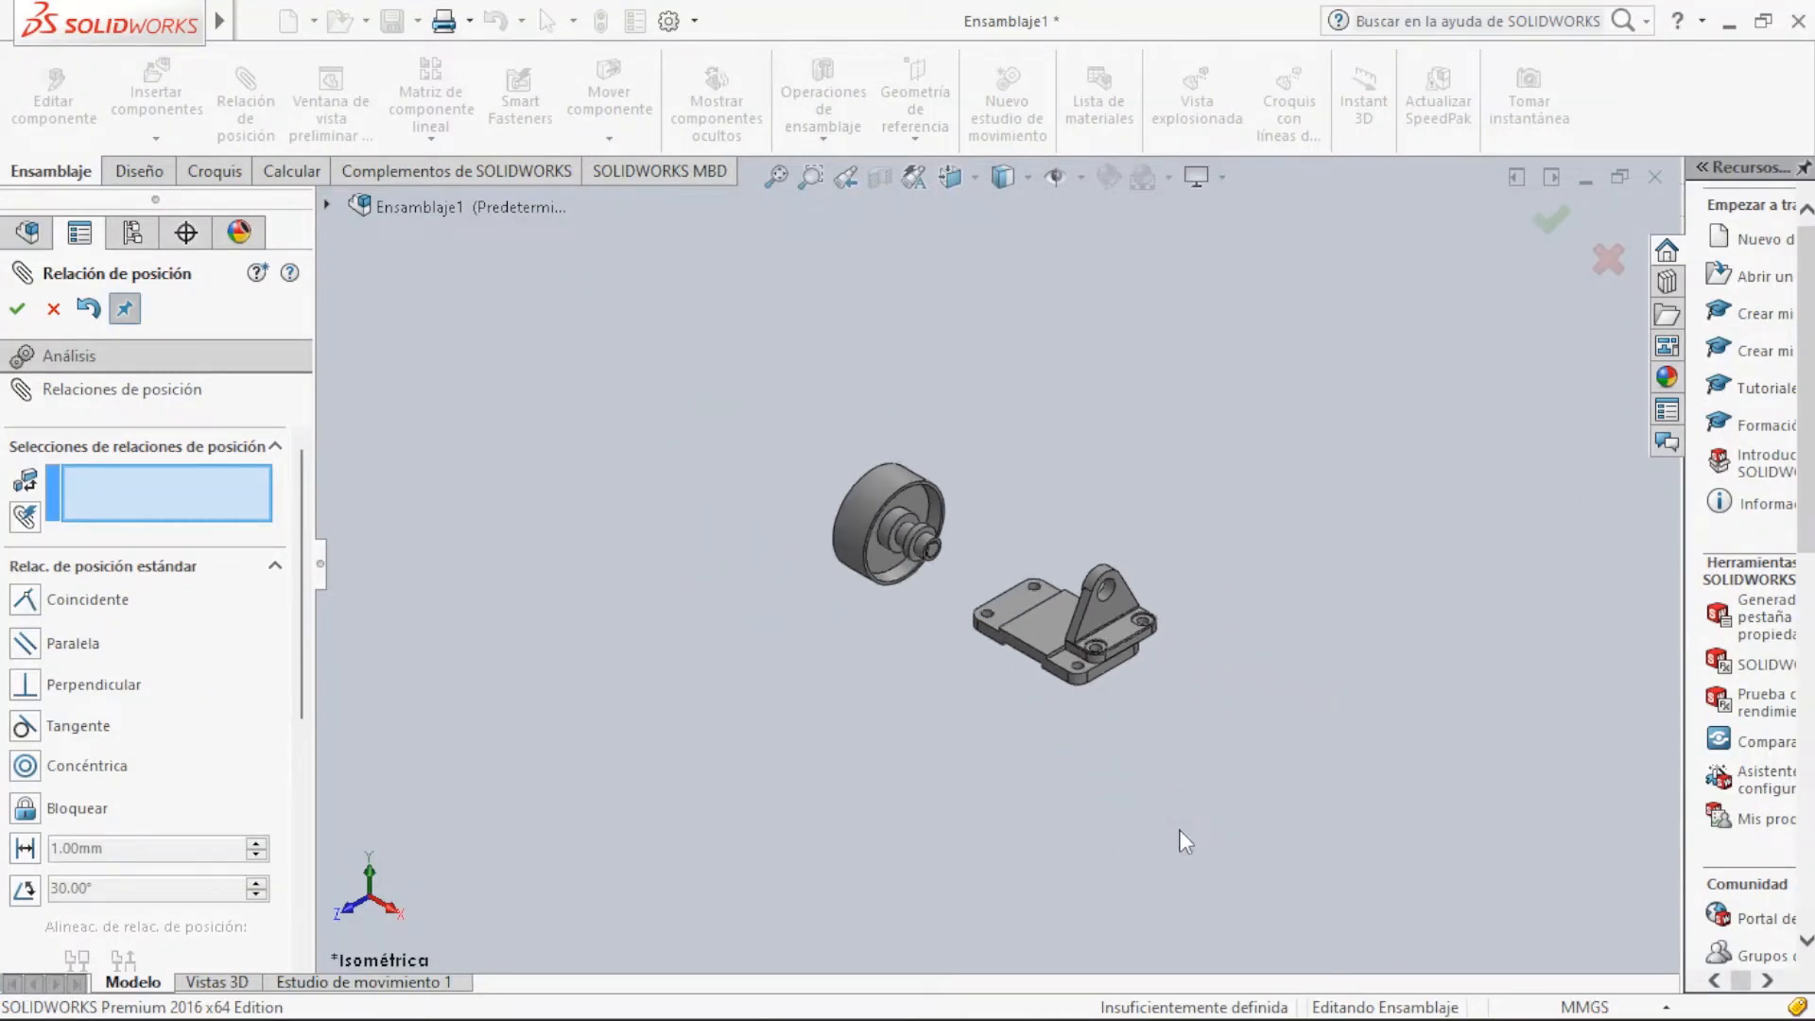
pyautogui.click(773, 180)
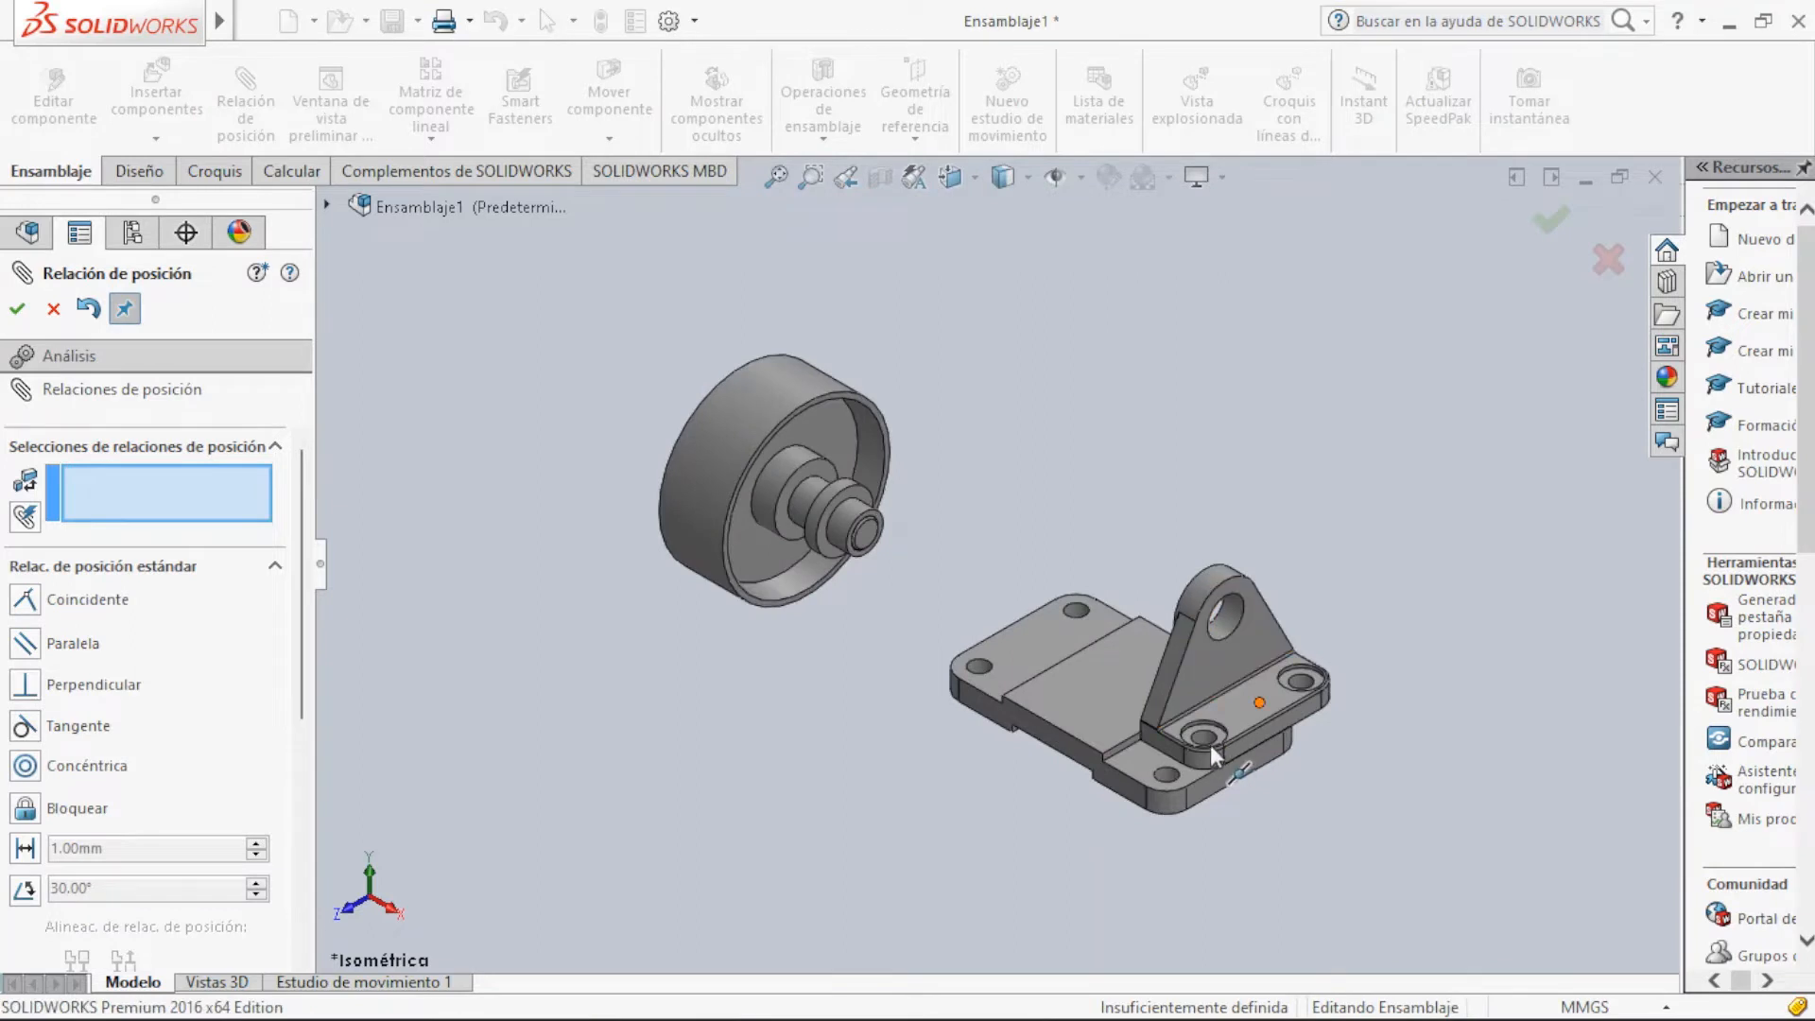
pyautogui.scroll(-5, 1210, 742)
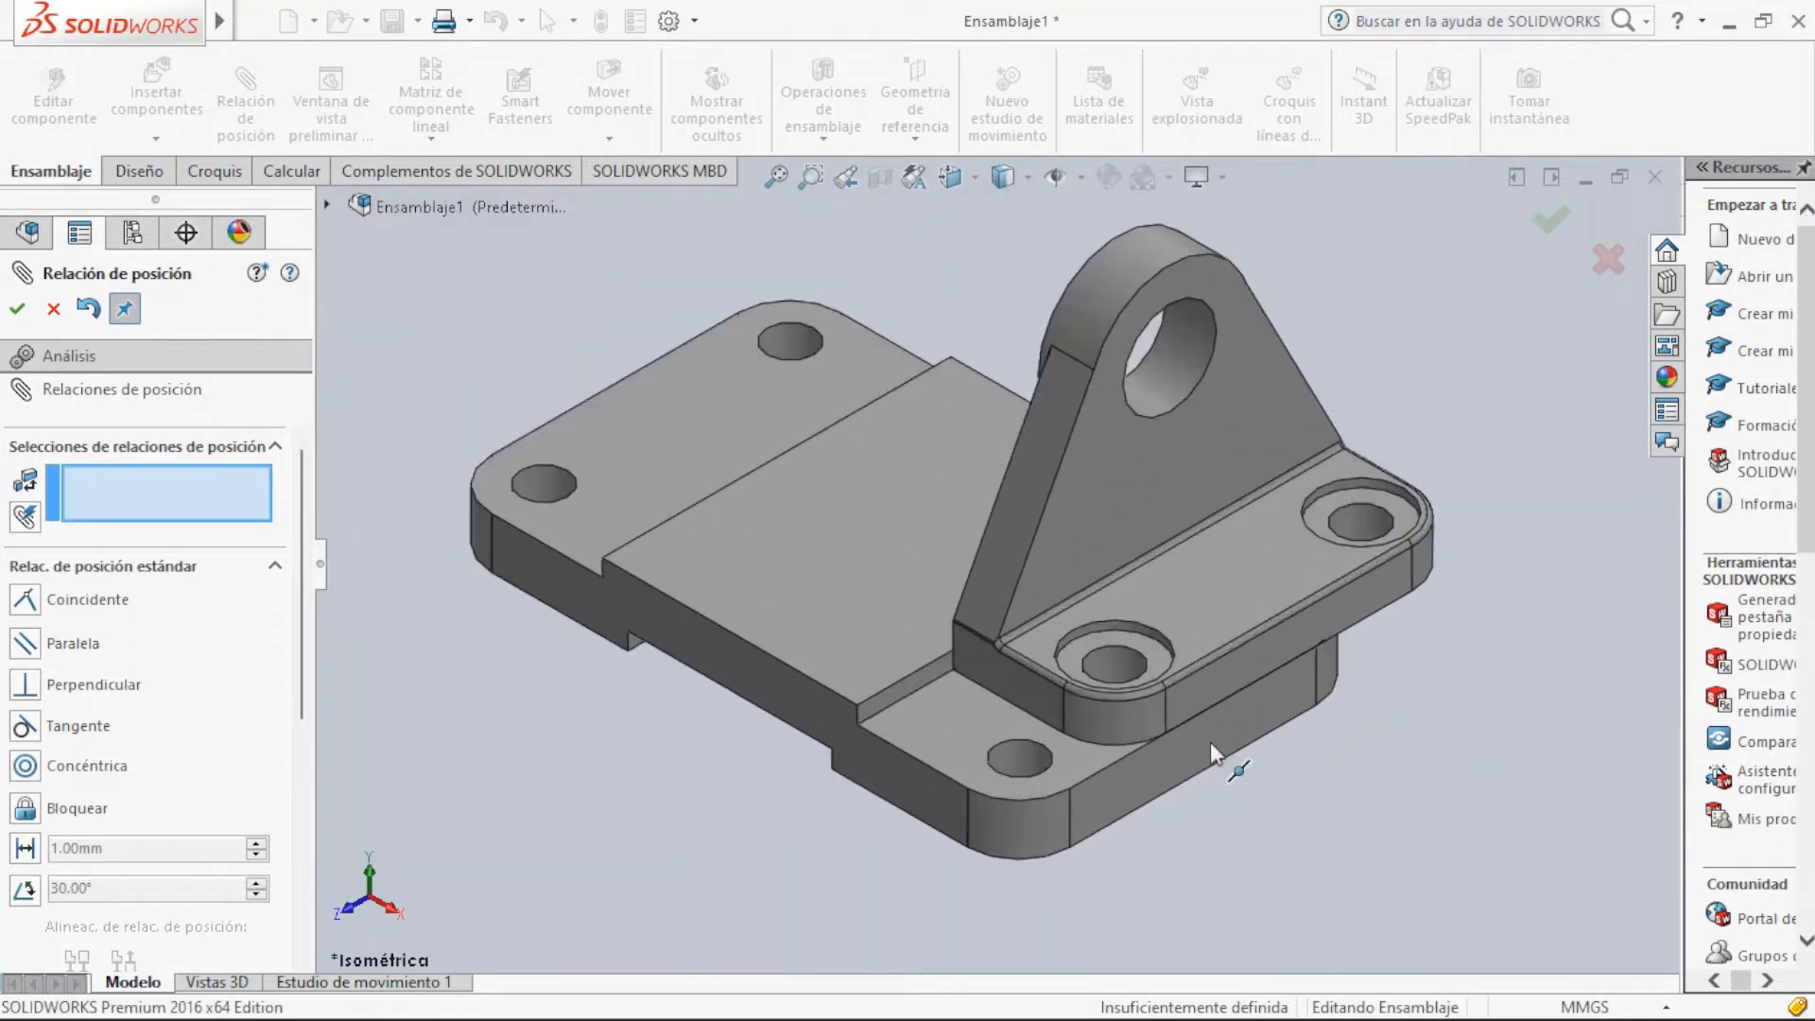
pyautogui.click(1009, 749)
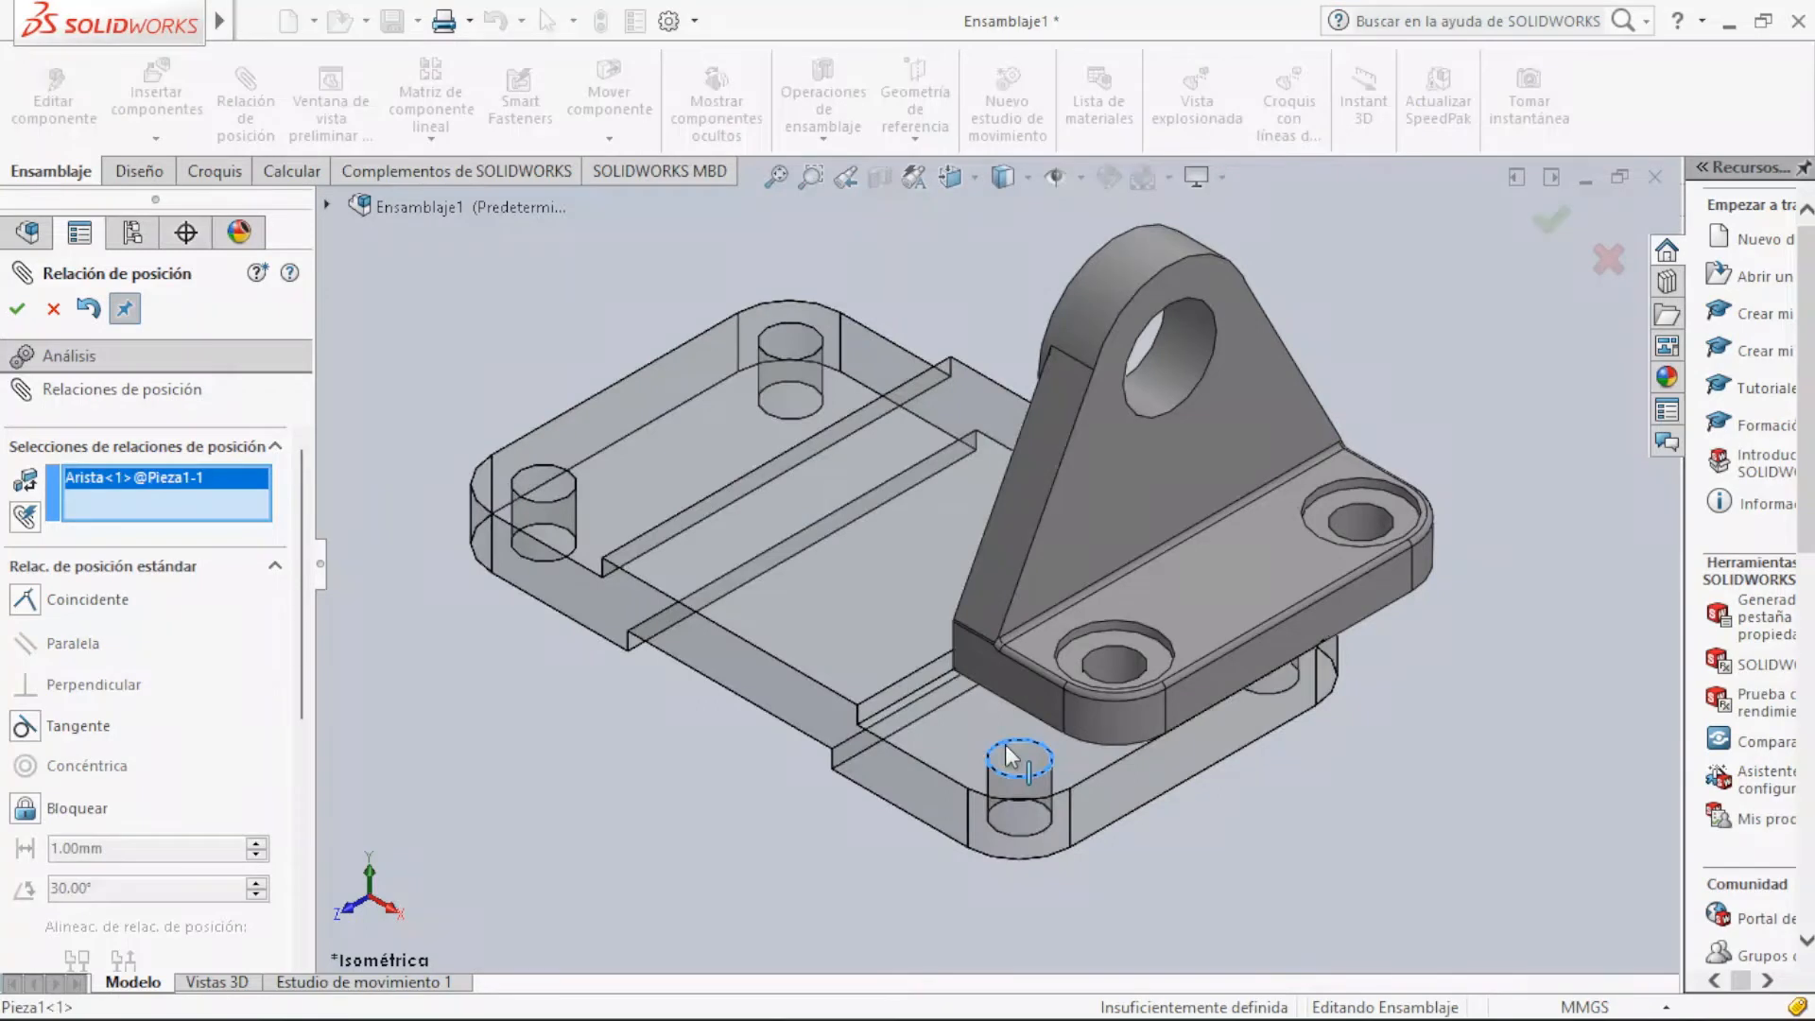
pyautogui.click(1131, 652)
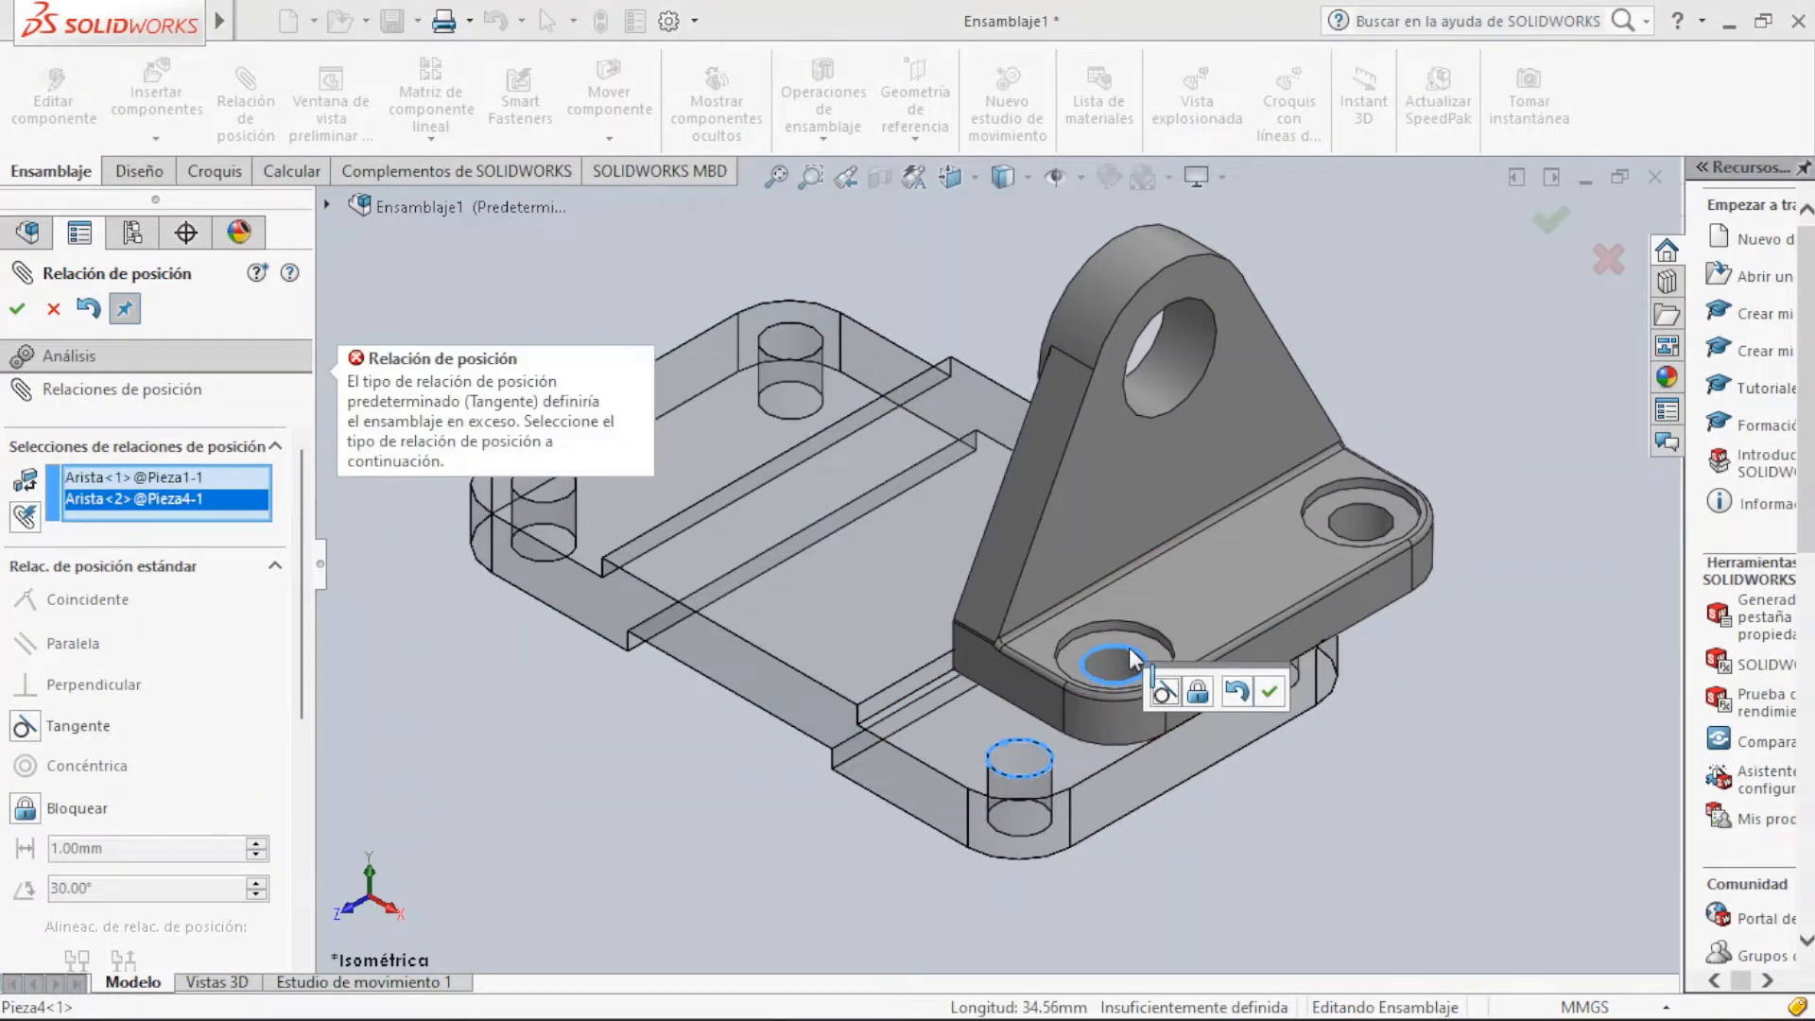
pyautogui.press('Escape')
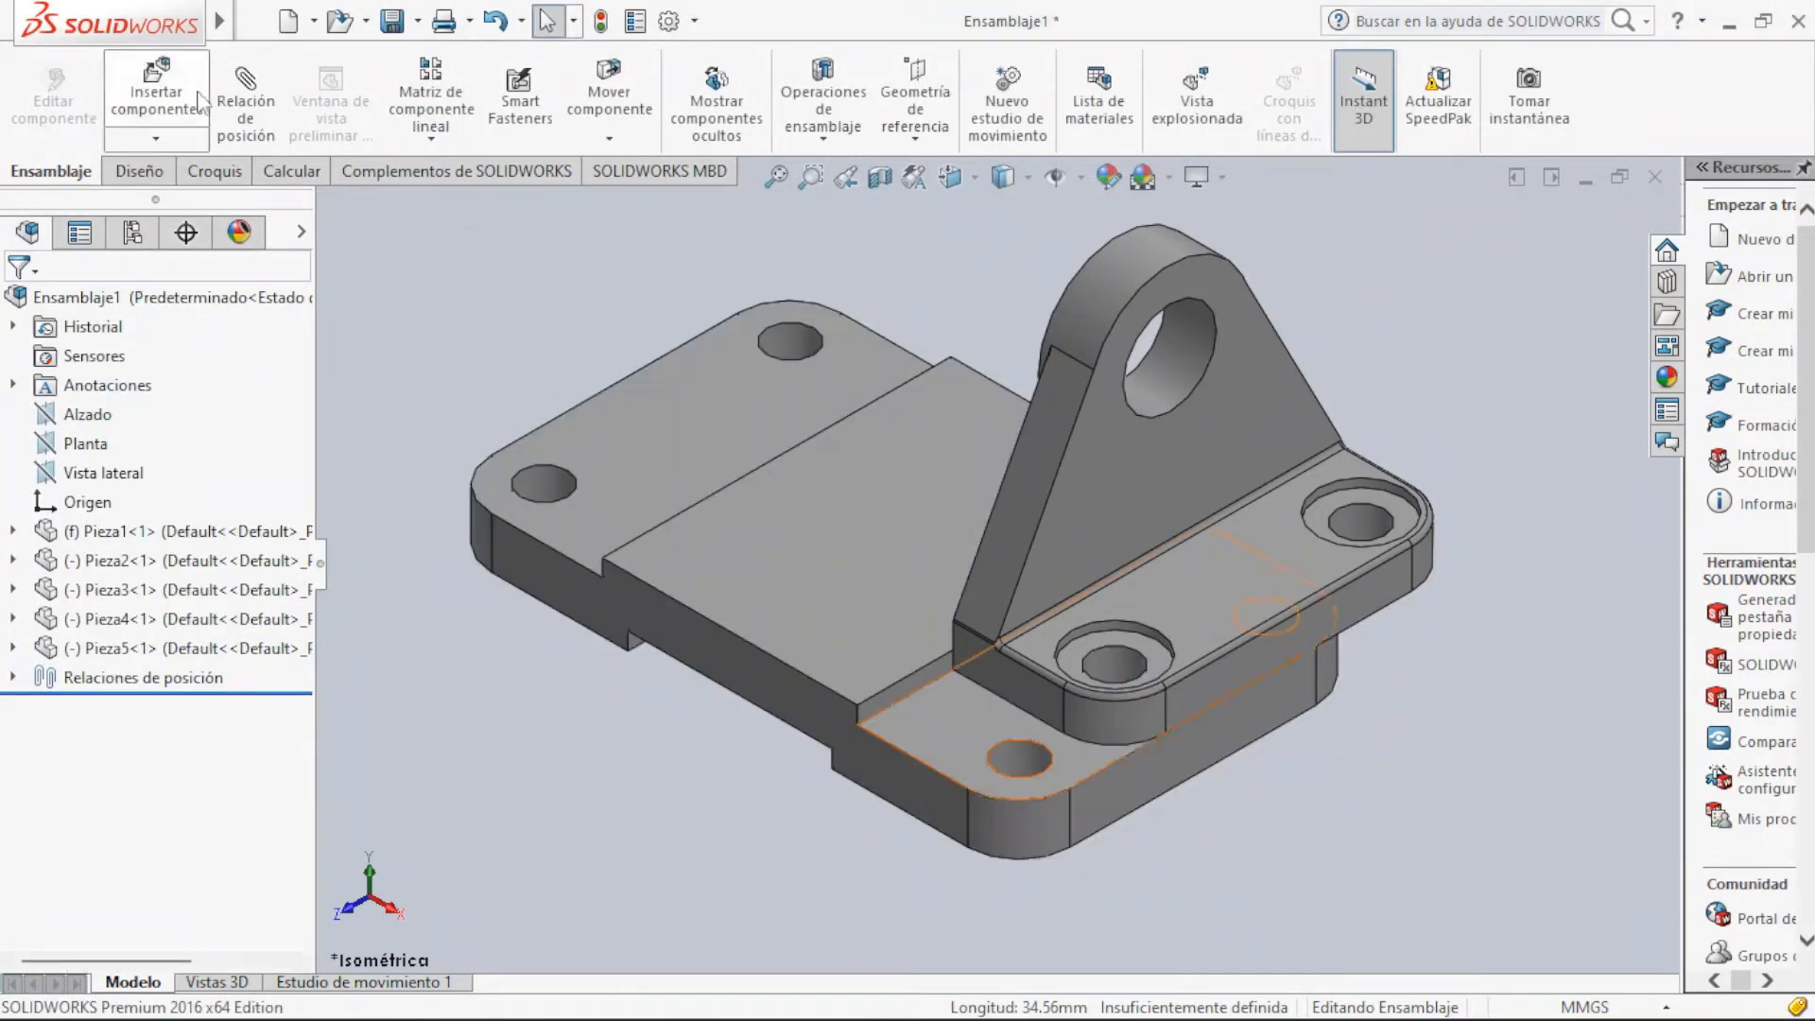
# Add a coincident mate between the base plate's long side face and the end face of the support's foot
pyautogui.click(243, 115)
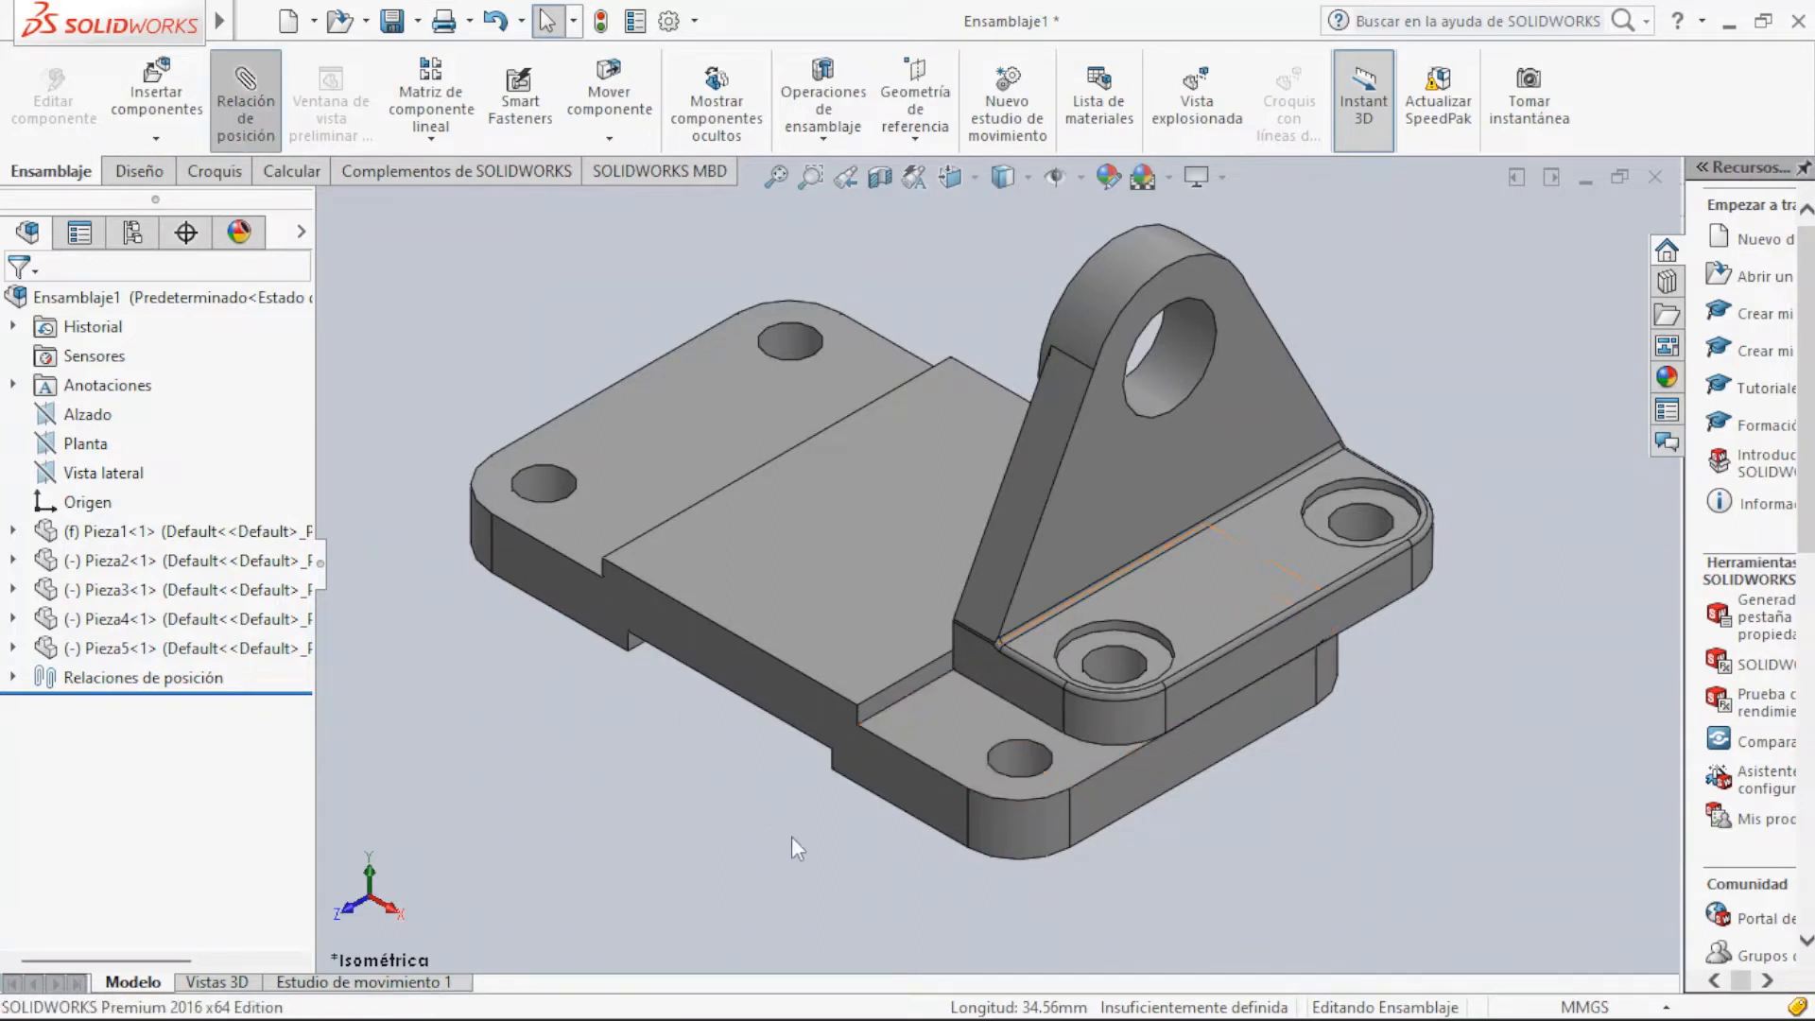
pyautogui.click(934, 783)
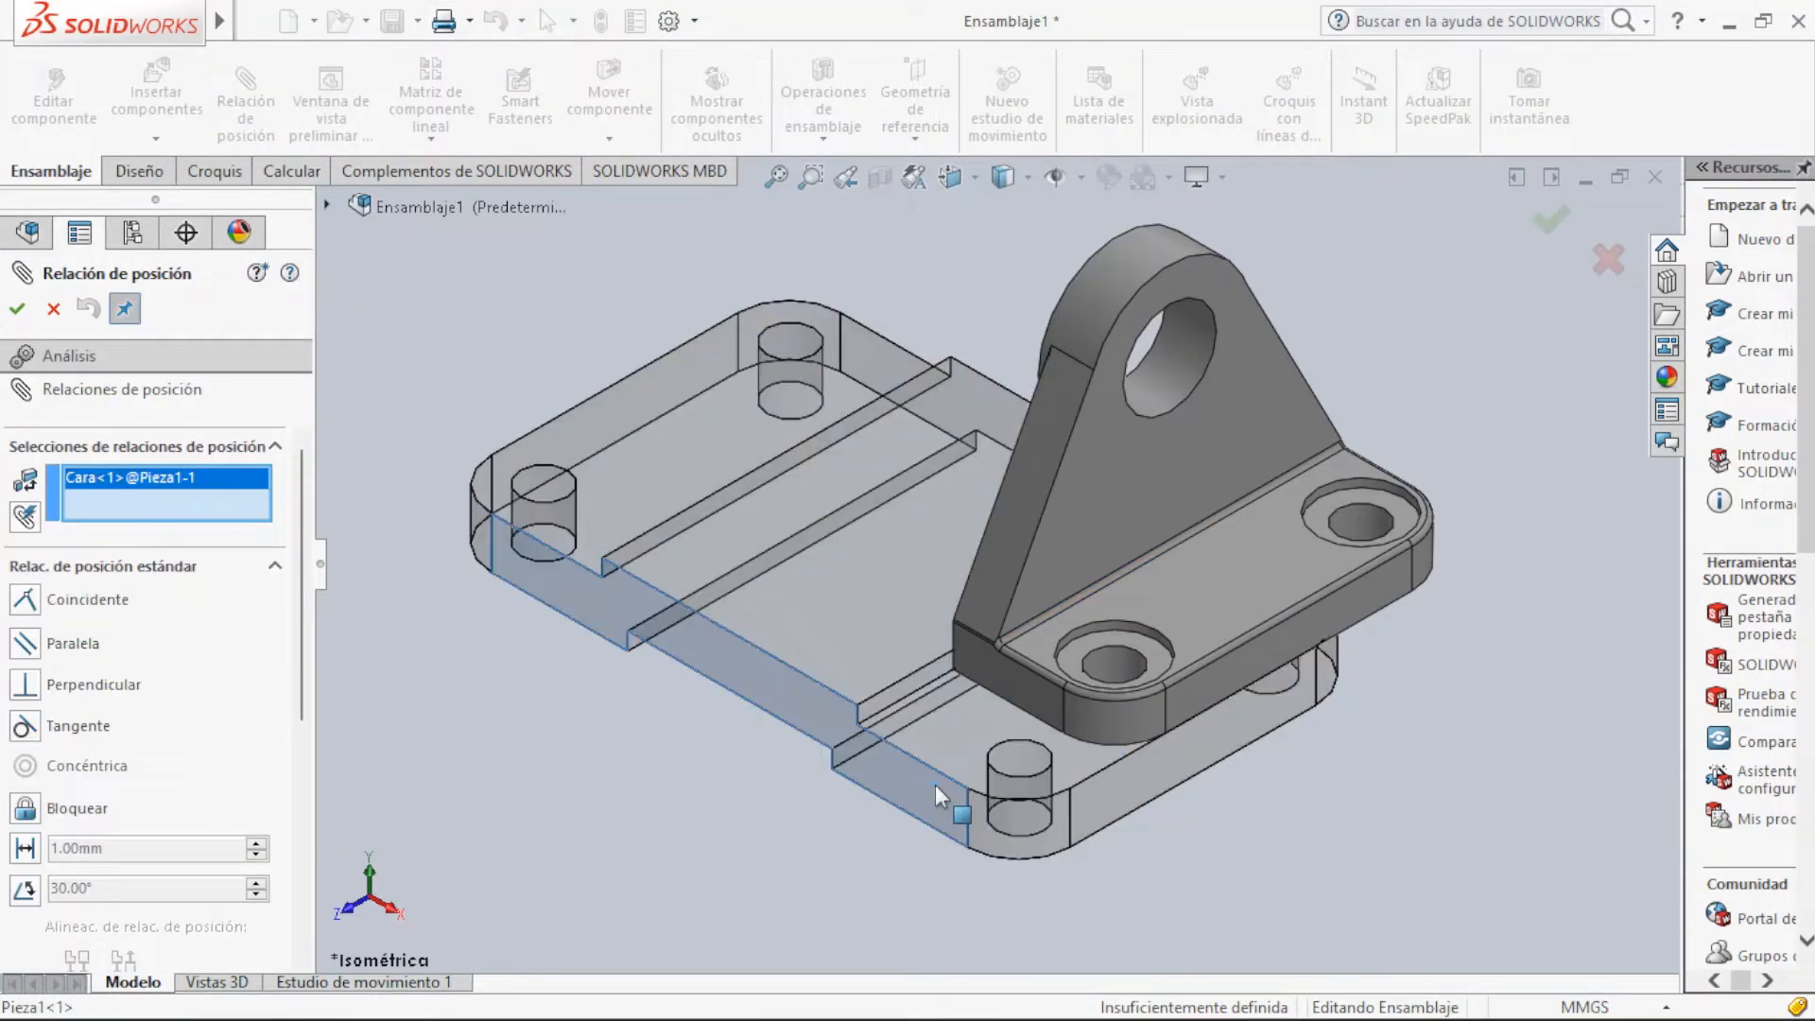
pyautogui.click(1016, 683)
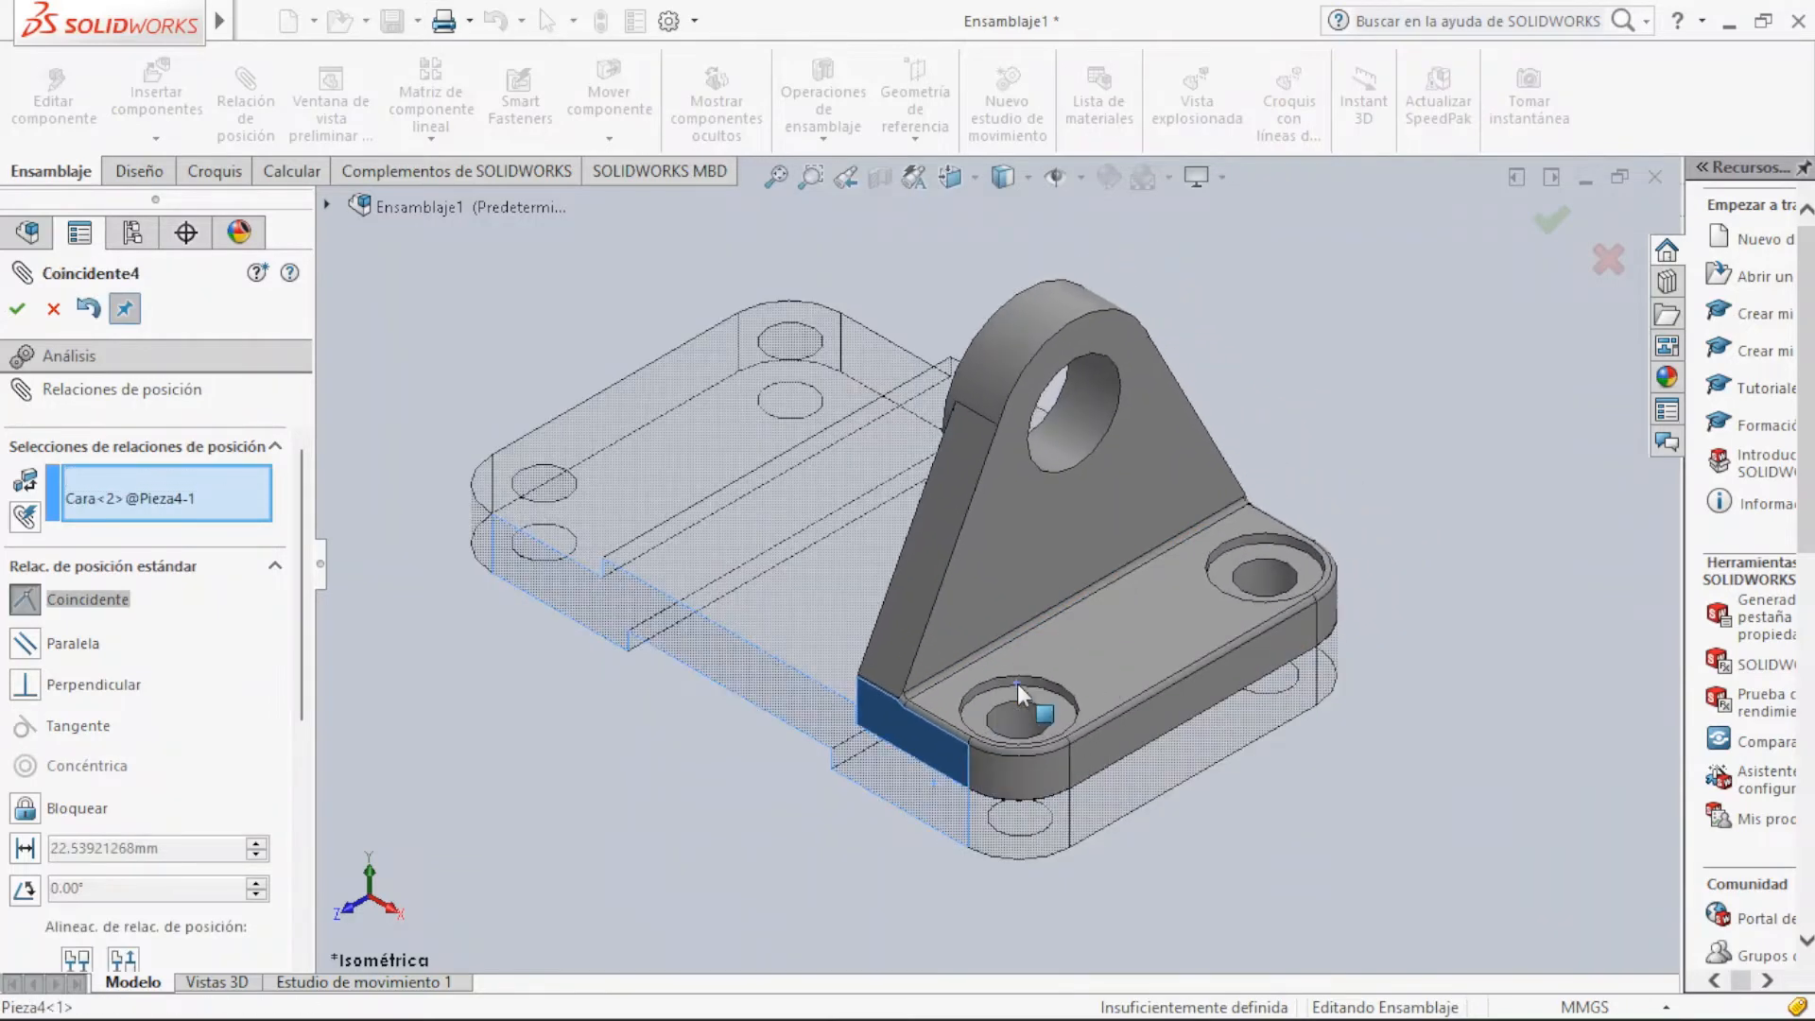
pyautogui.click(17, 310)
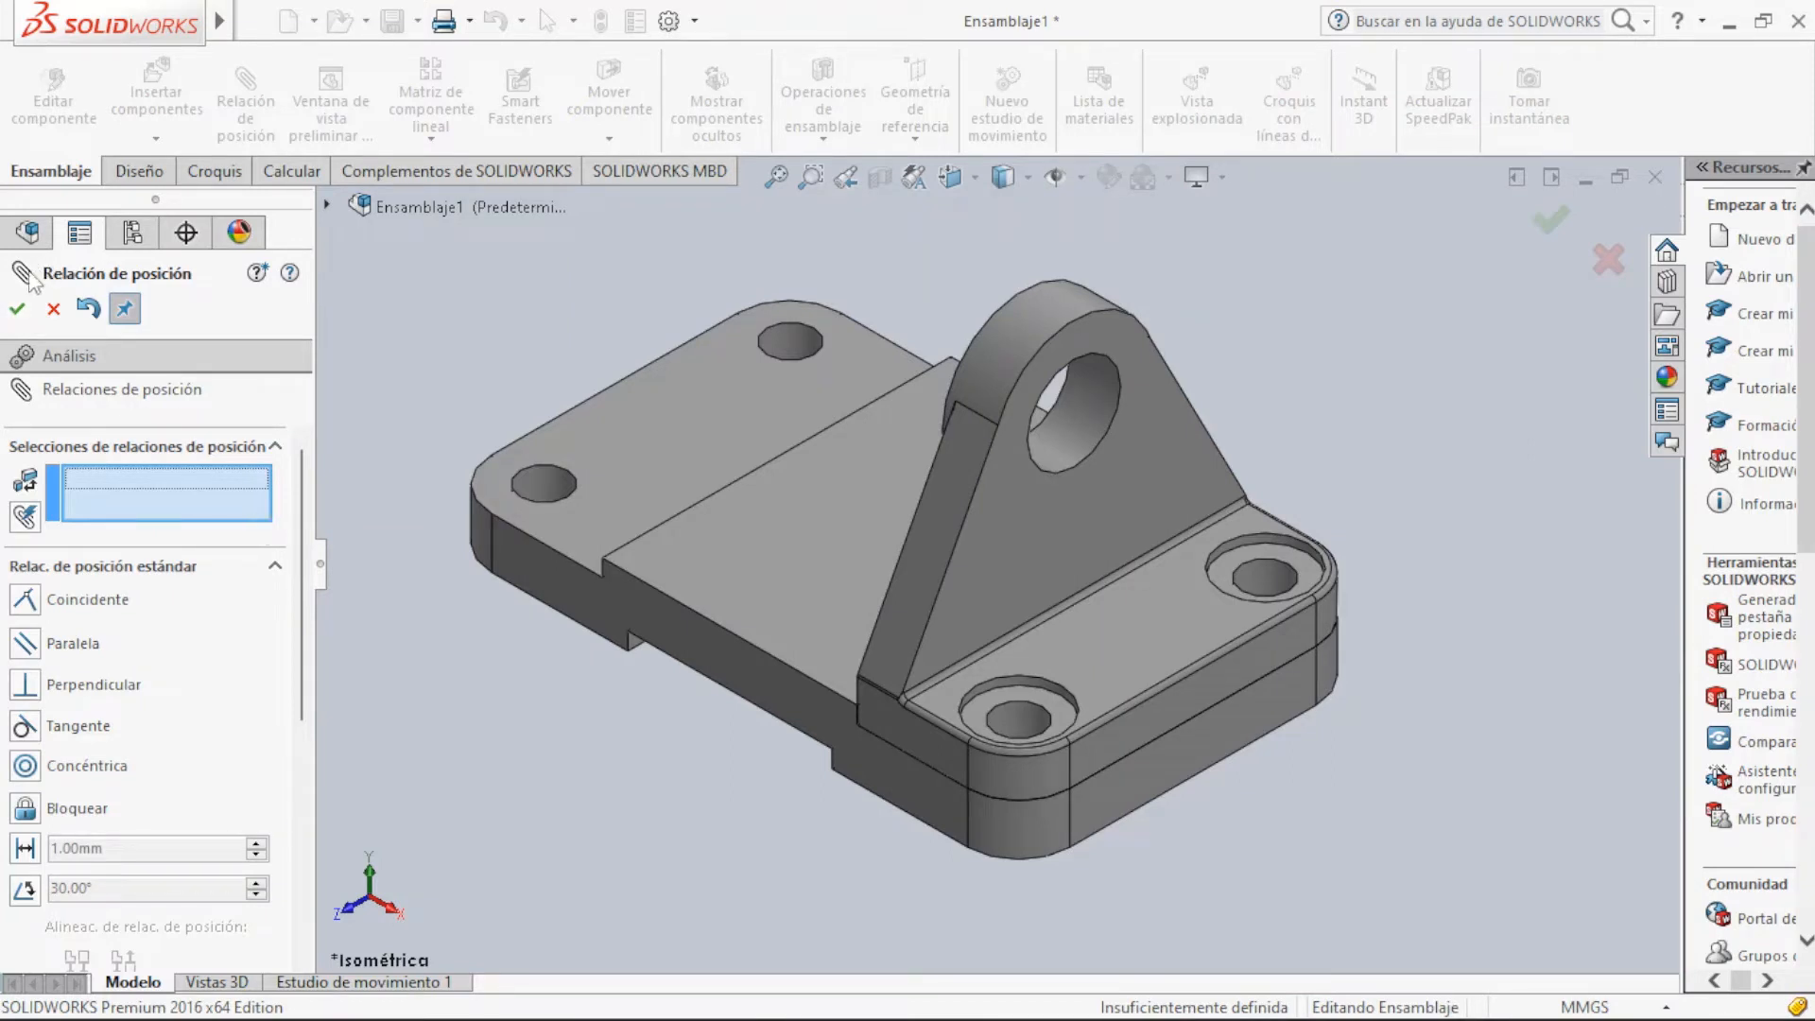
pyautogui.click(19, 311)
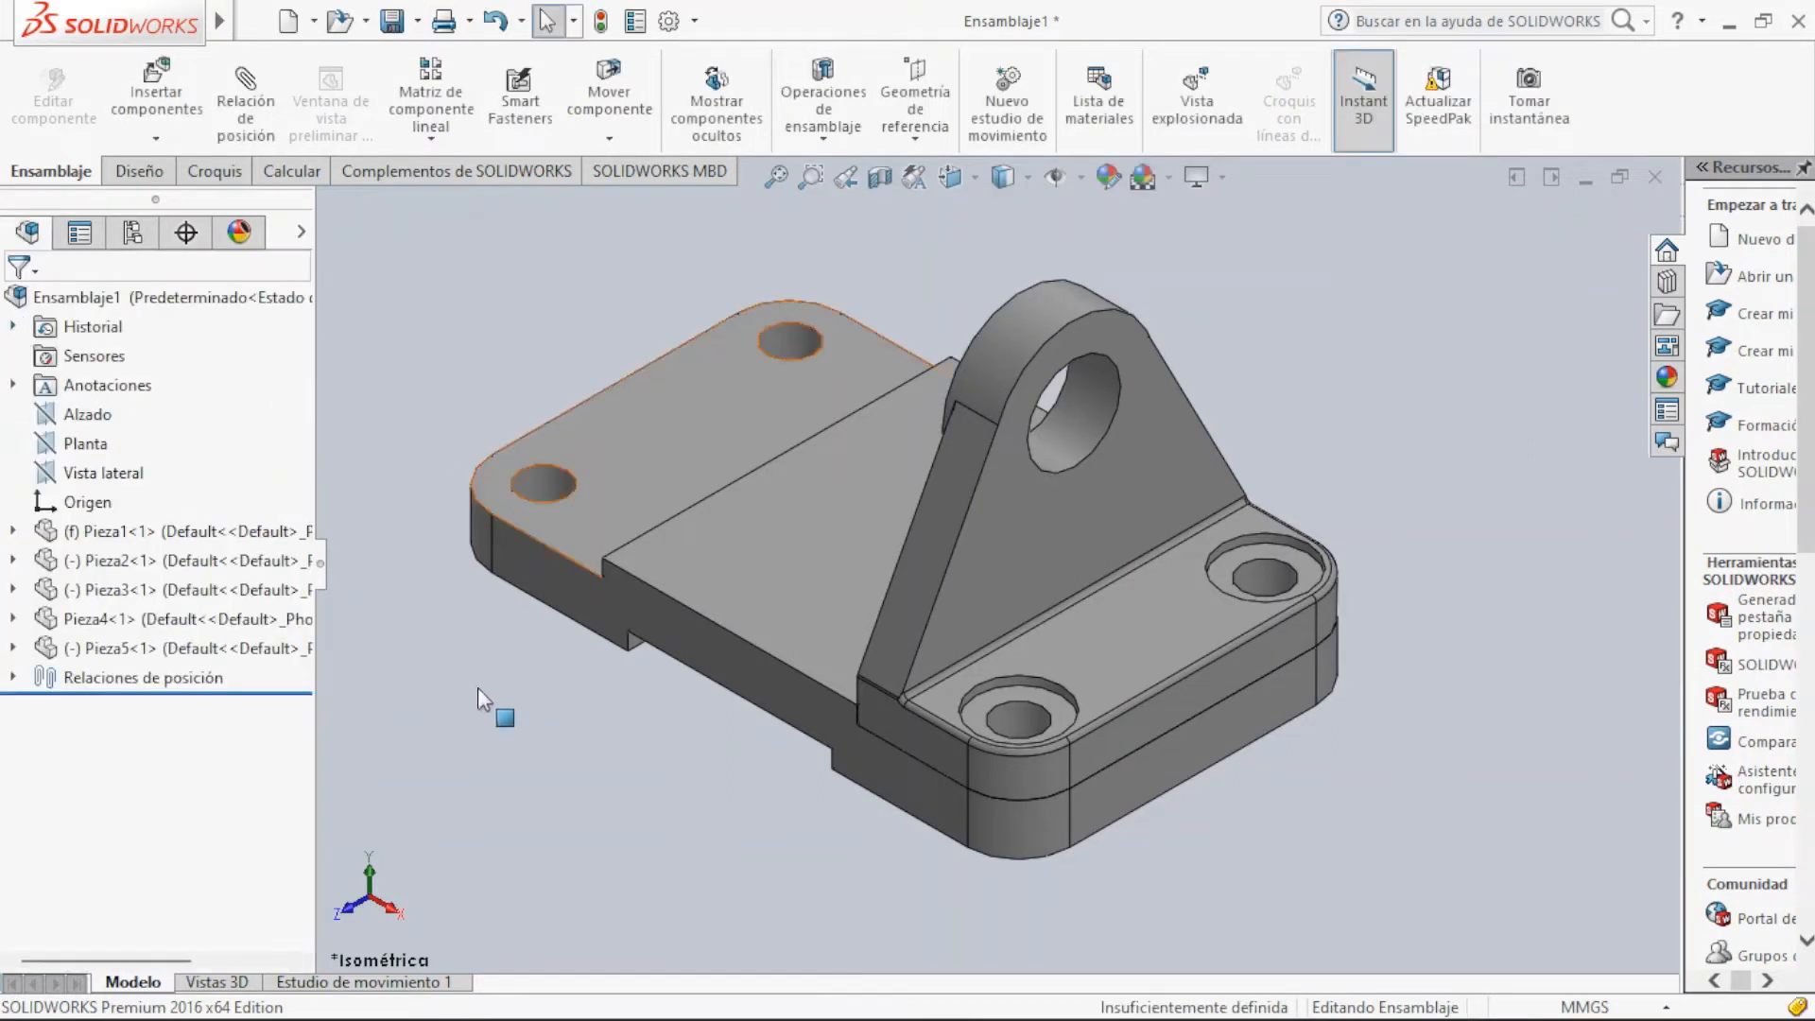
# Add a concentric mate between the bushing's outer cylindrical face and the support's 22 mm hole
pyautogui.click(784, 183)
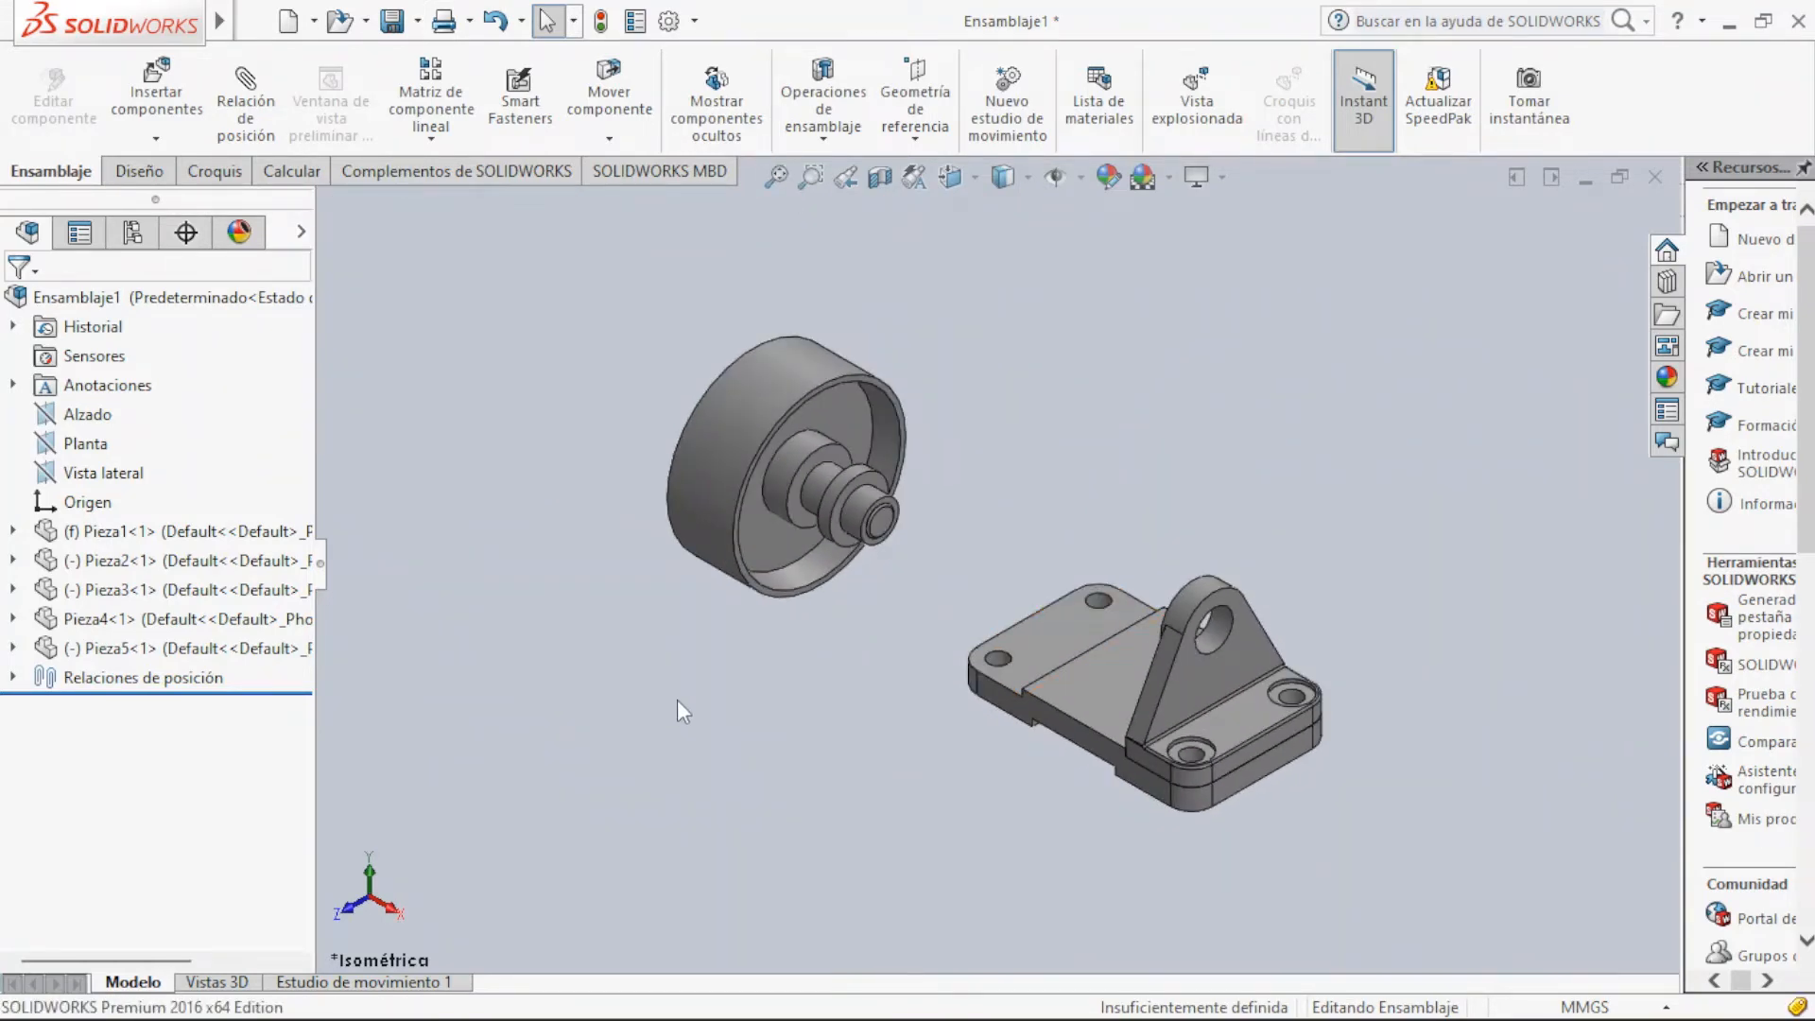
pyautogui.click(248, 103)
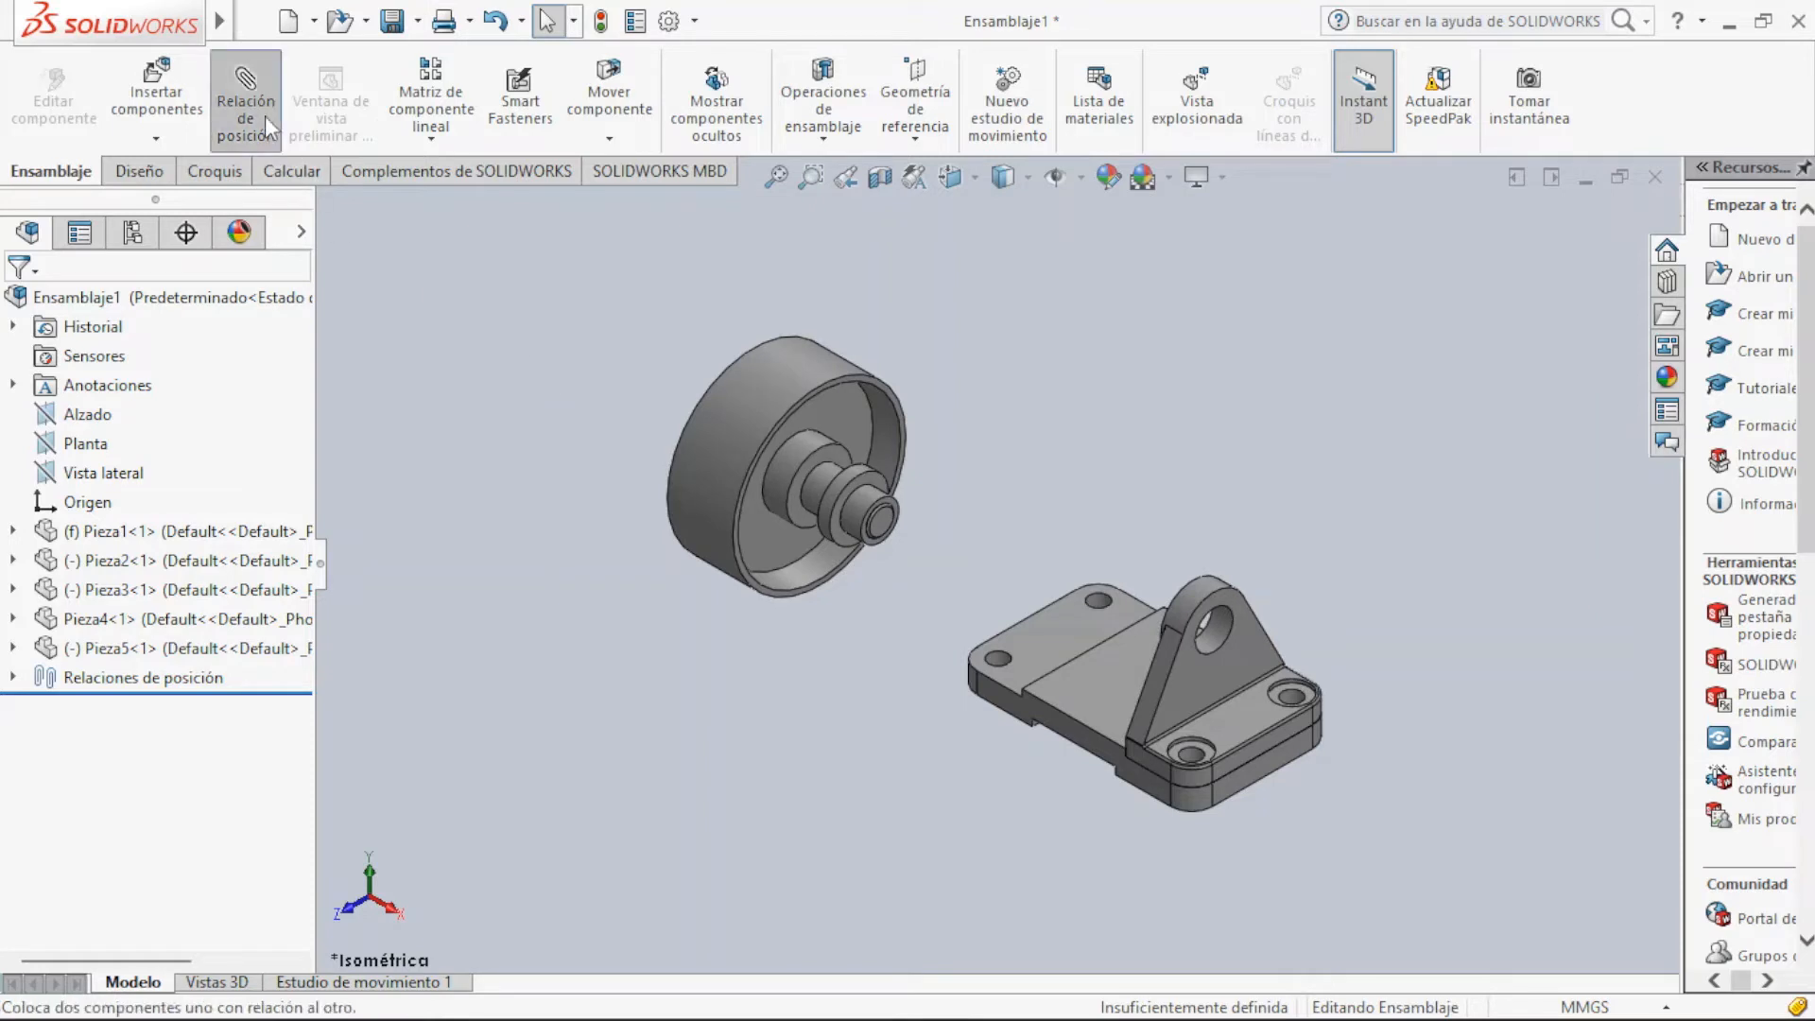
pyautogui.click(850, 524)
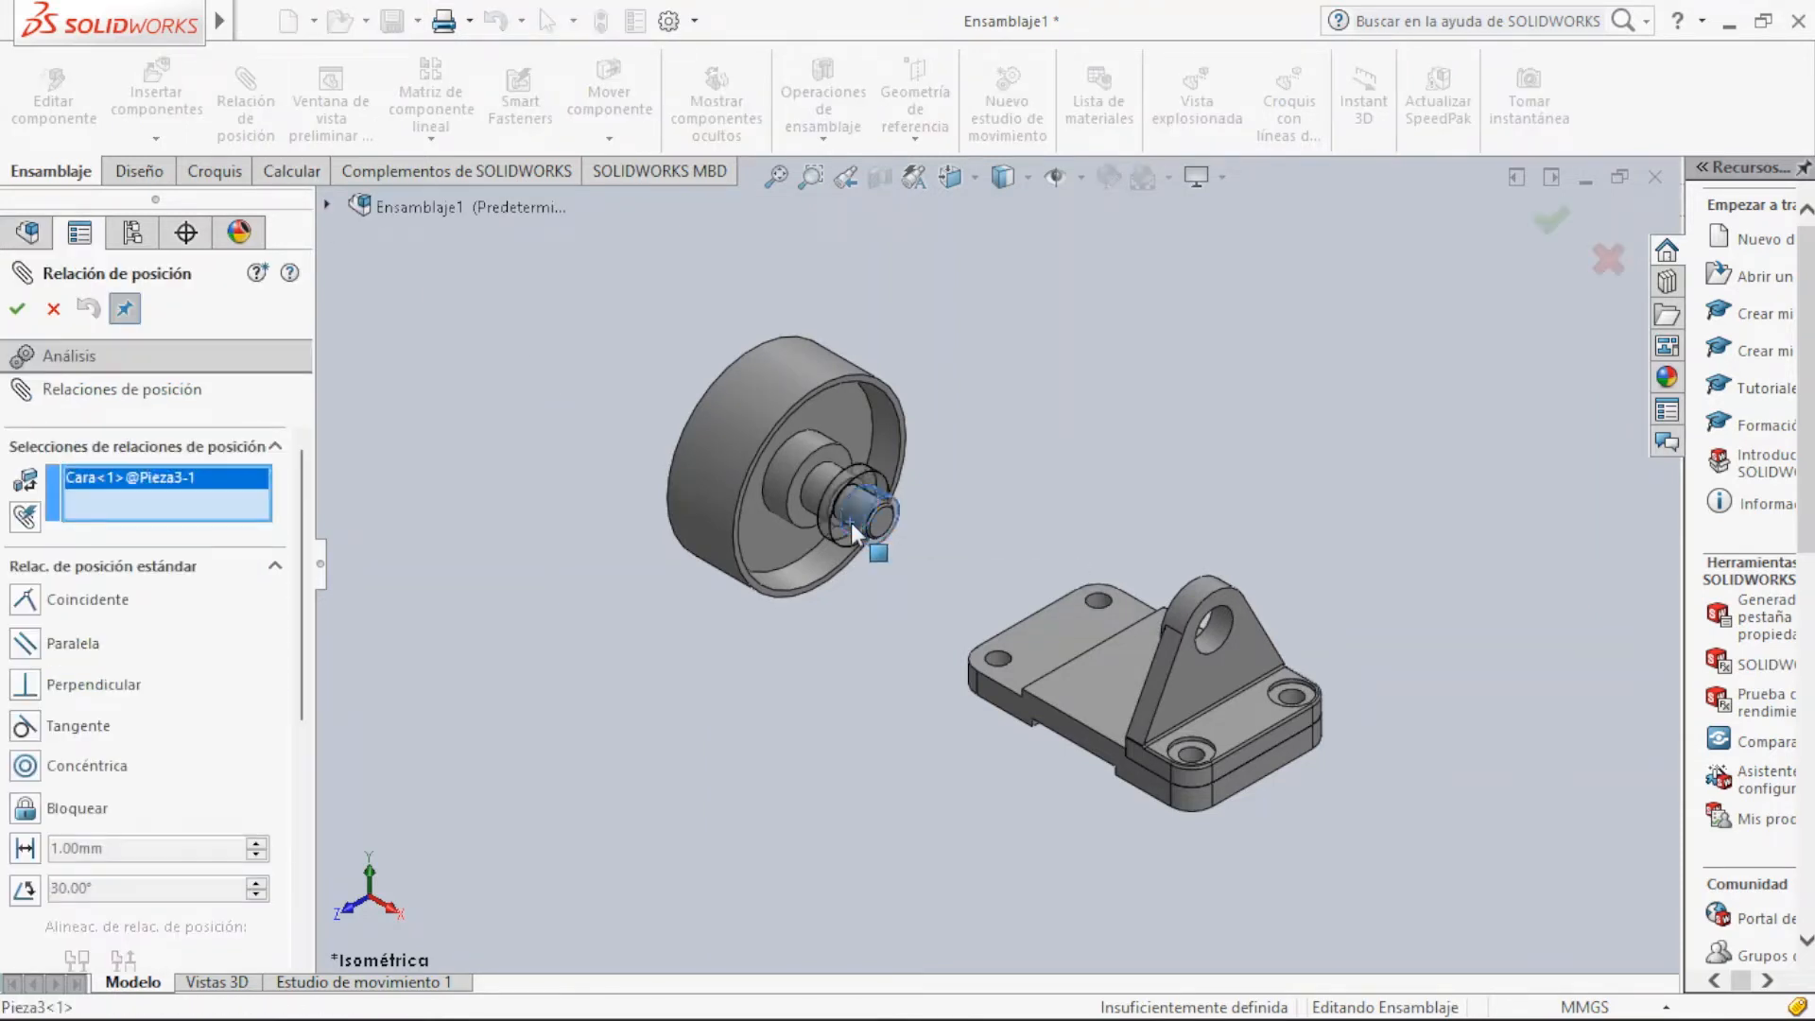
pyautogui.click(1218, 636)
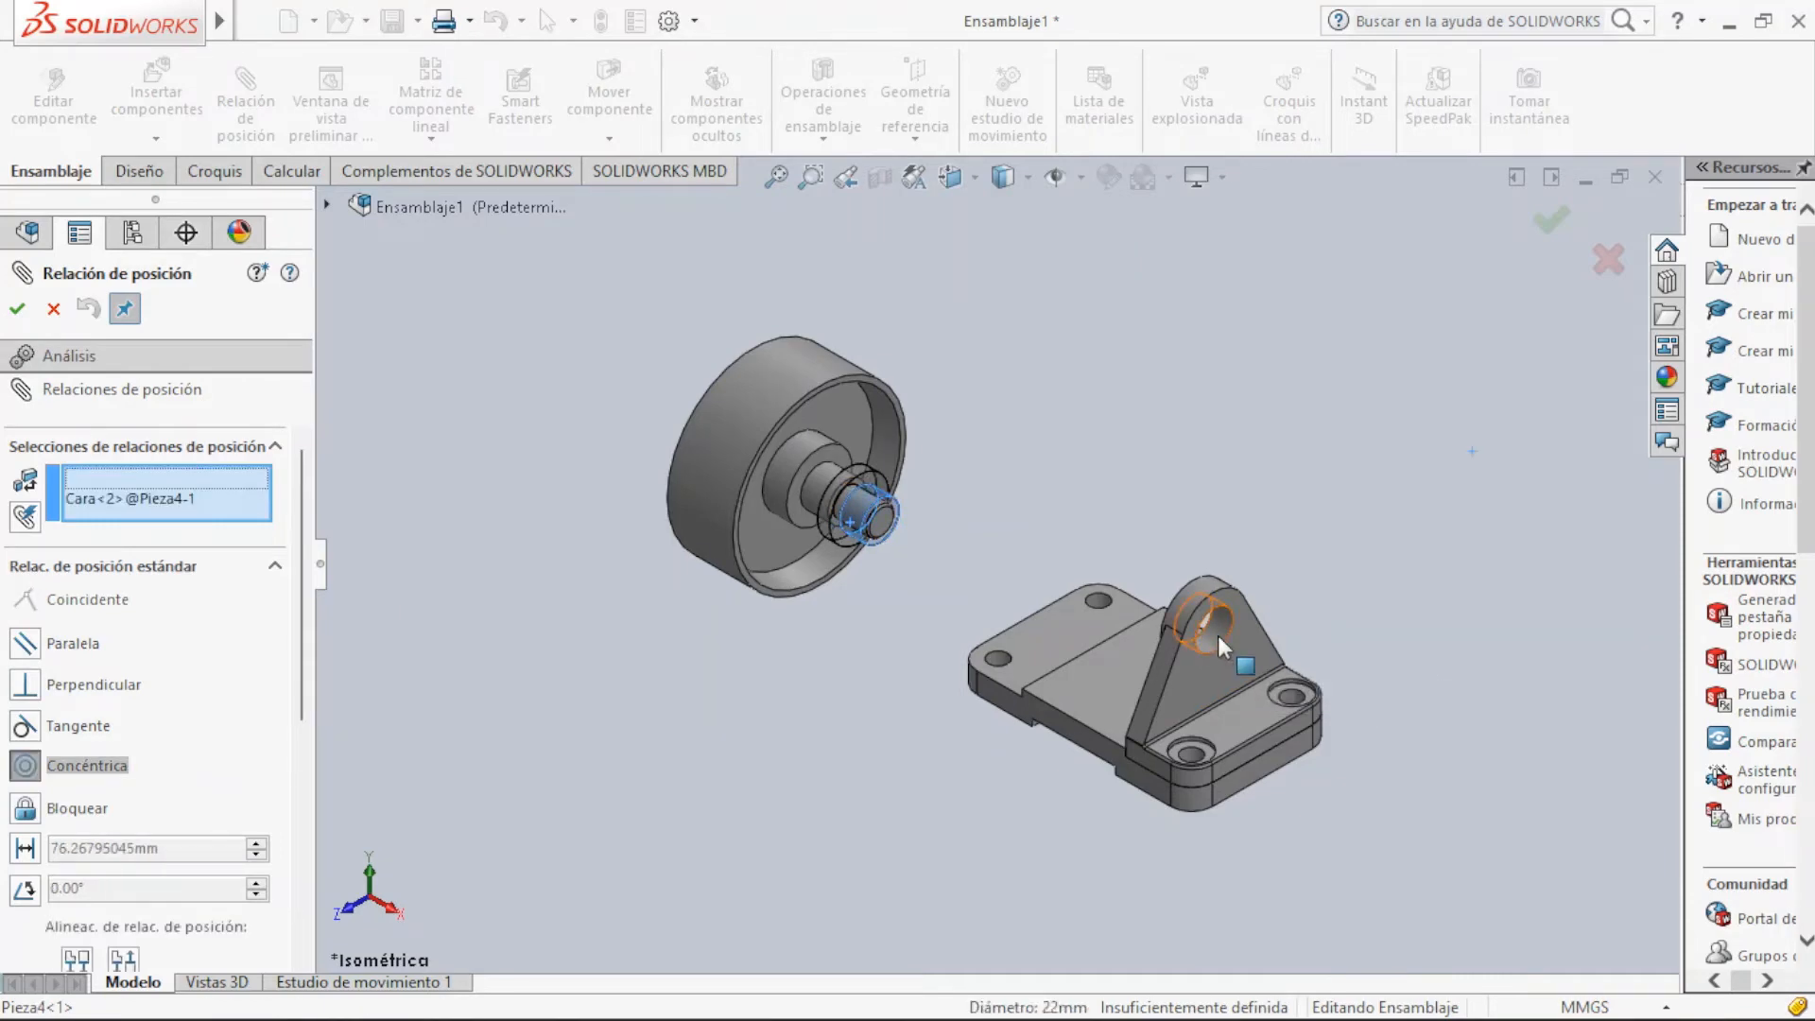
pyautogui.click(17, 307)
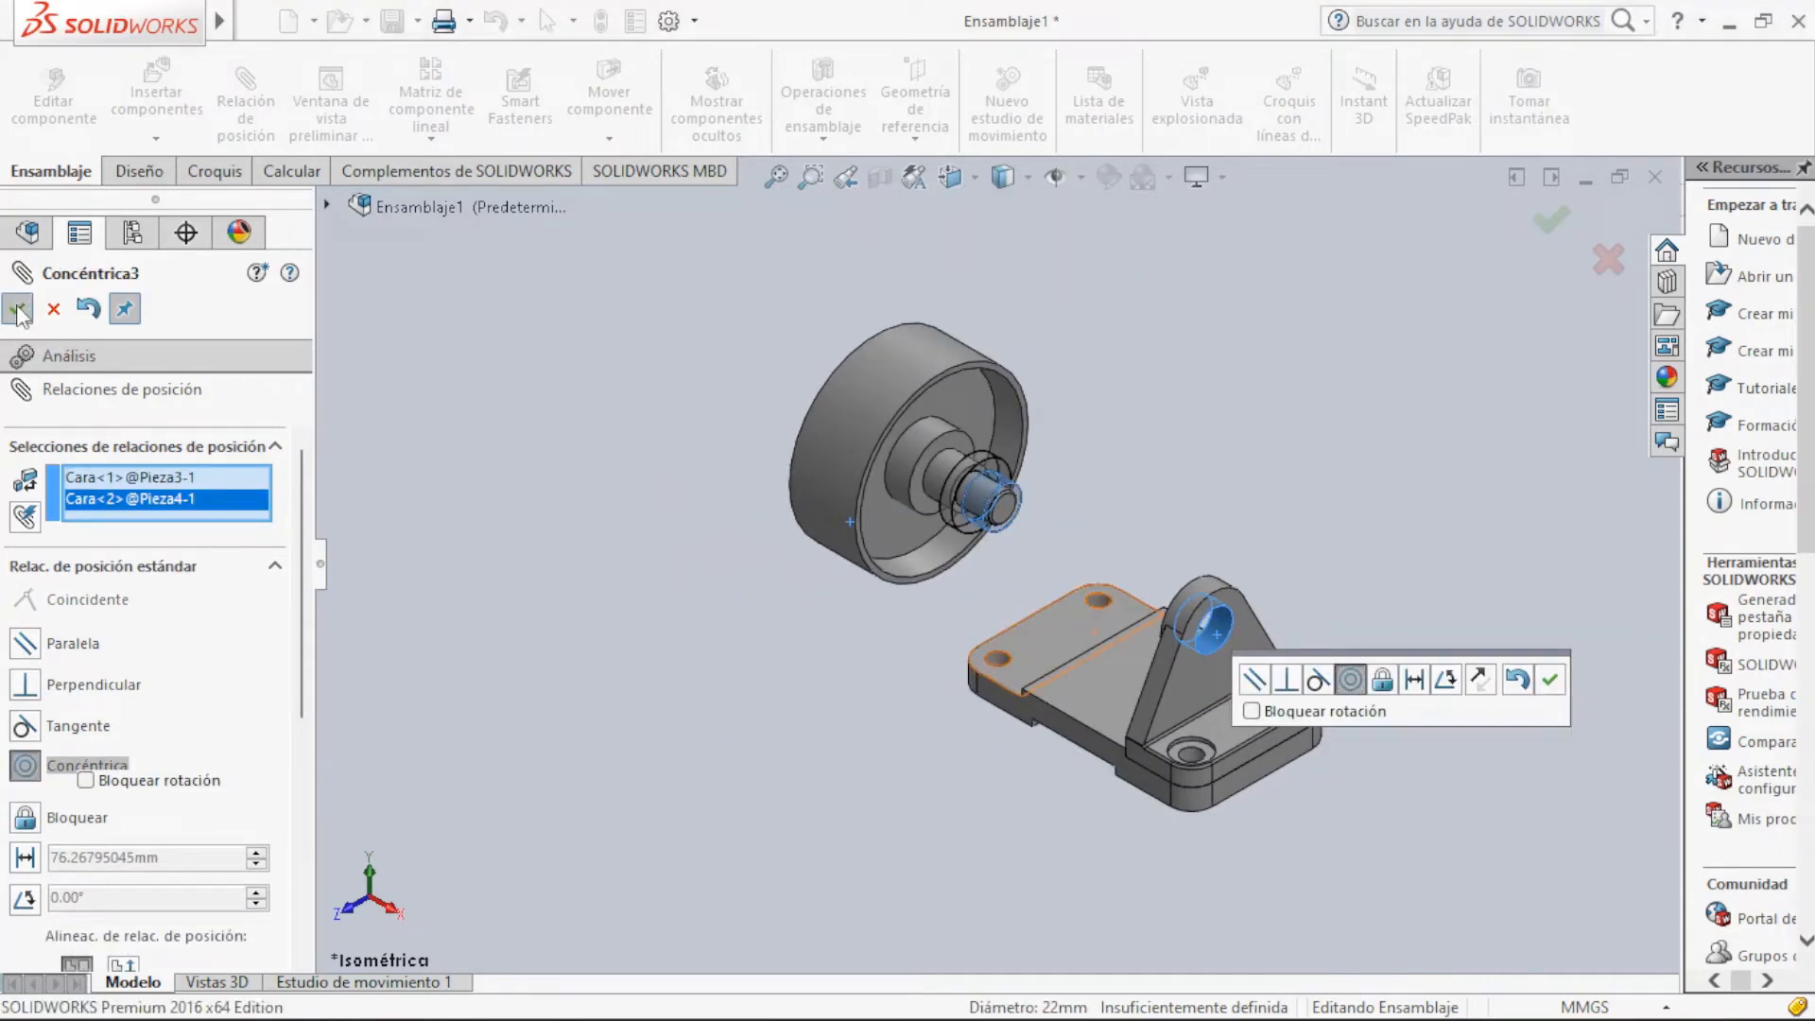
# Add a coincident mate between the bushing's annular flange face and the ring-shaped boss face around the support's hole, and finish mating
pyautogui.click(1000, 465)
pyautogui.press('space')
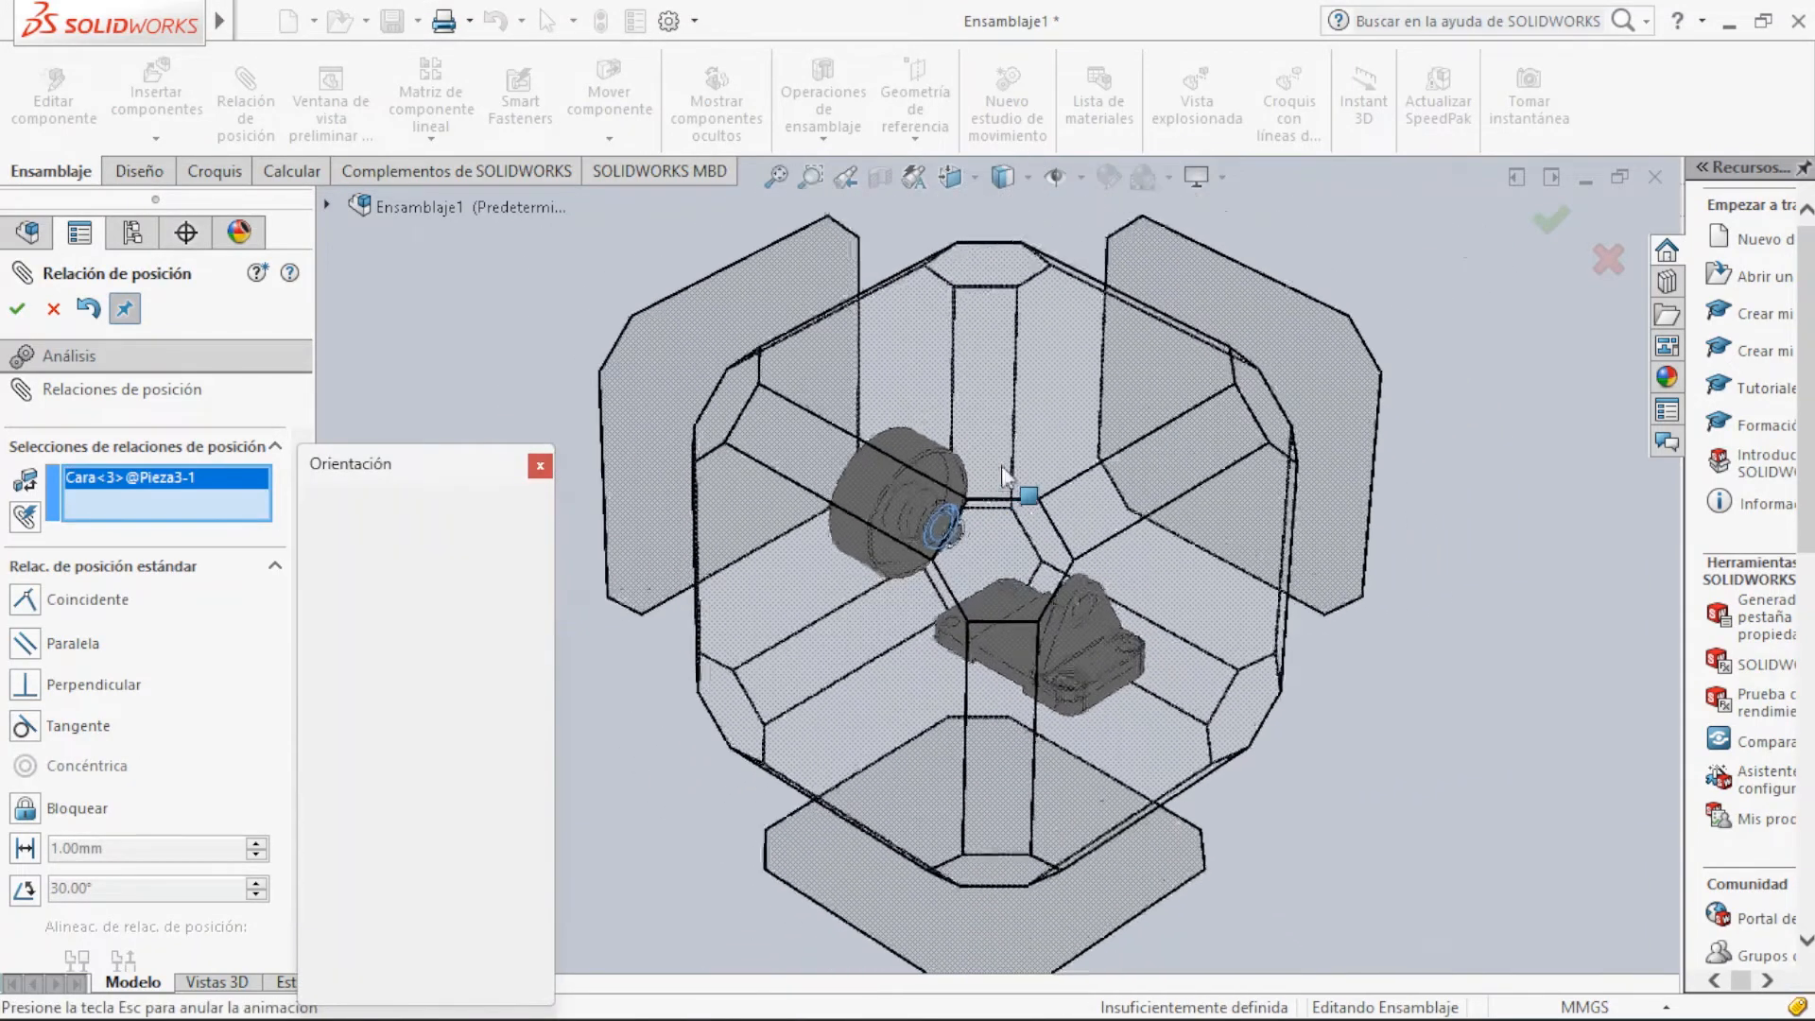
pyautogui.click(789, 445)
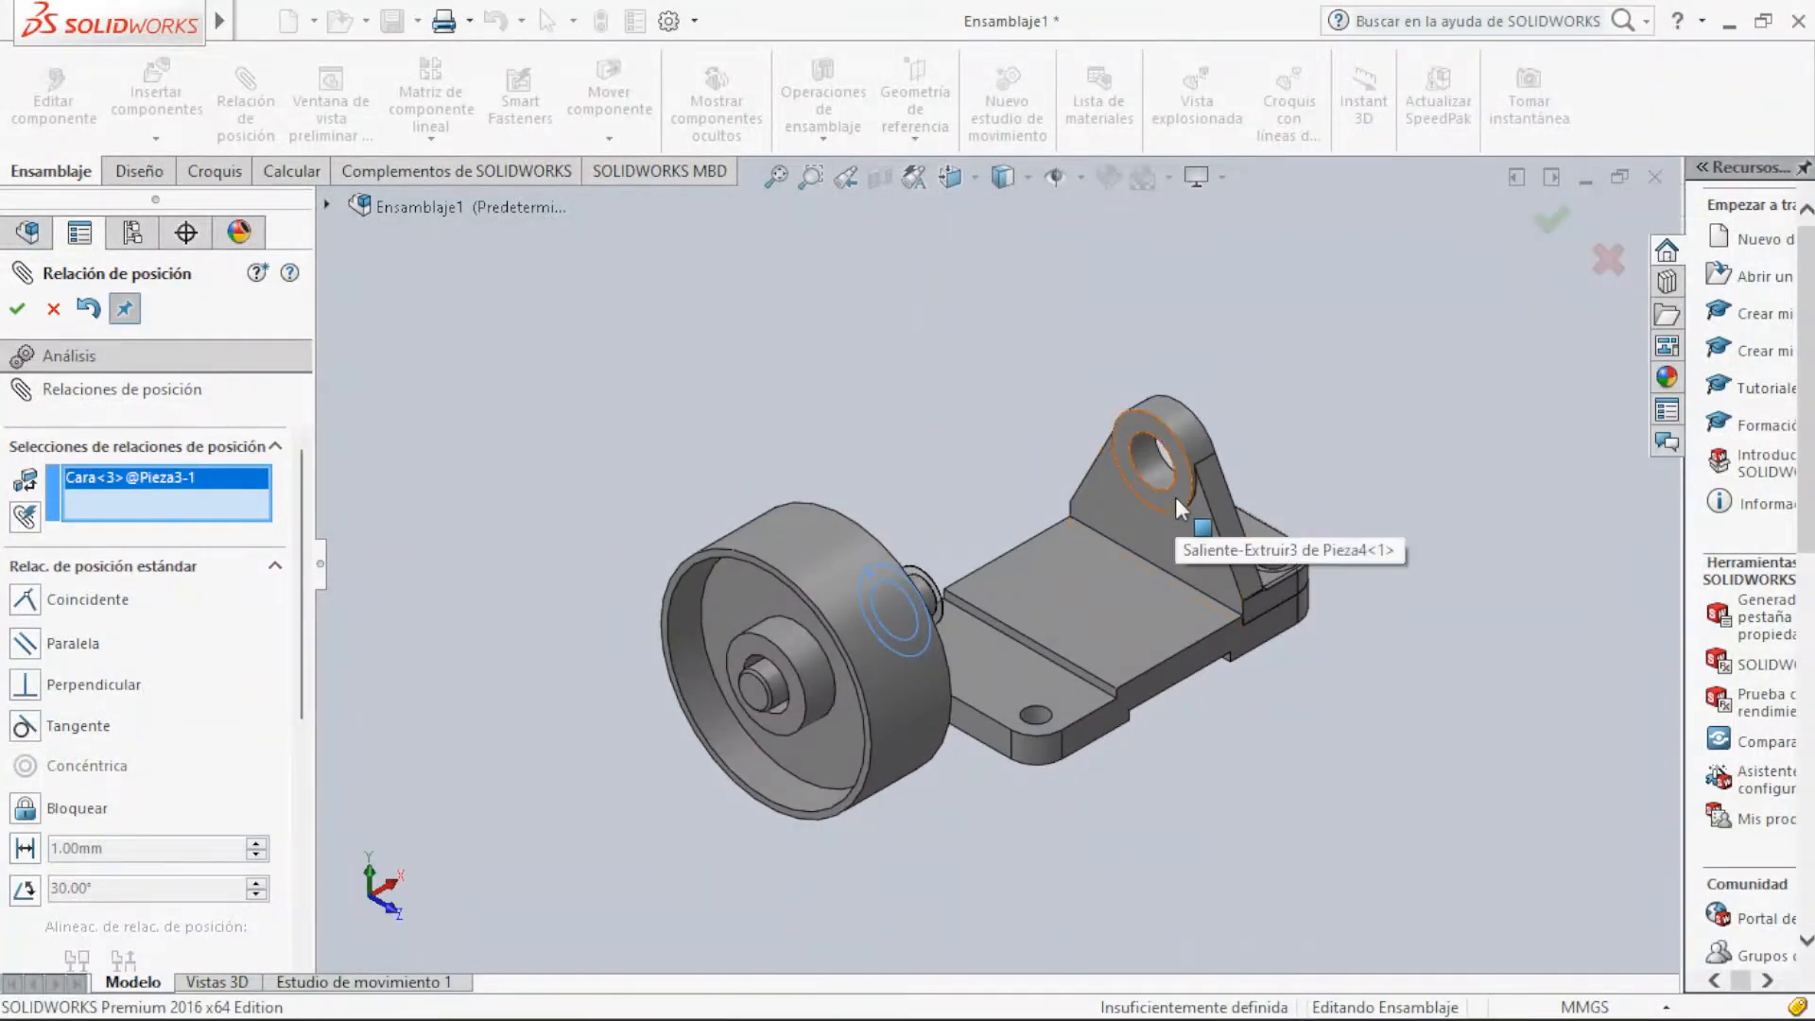
pyautogui.click(1176, 498)
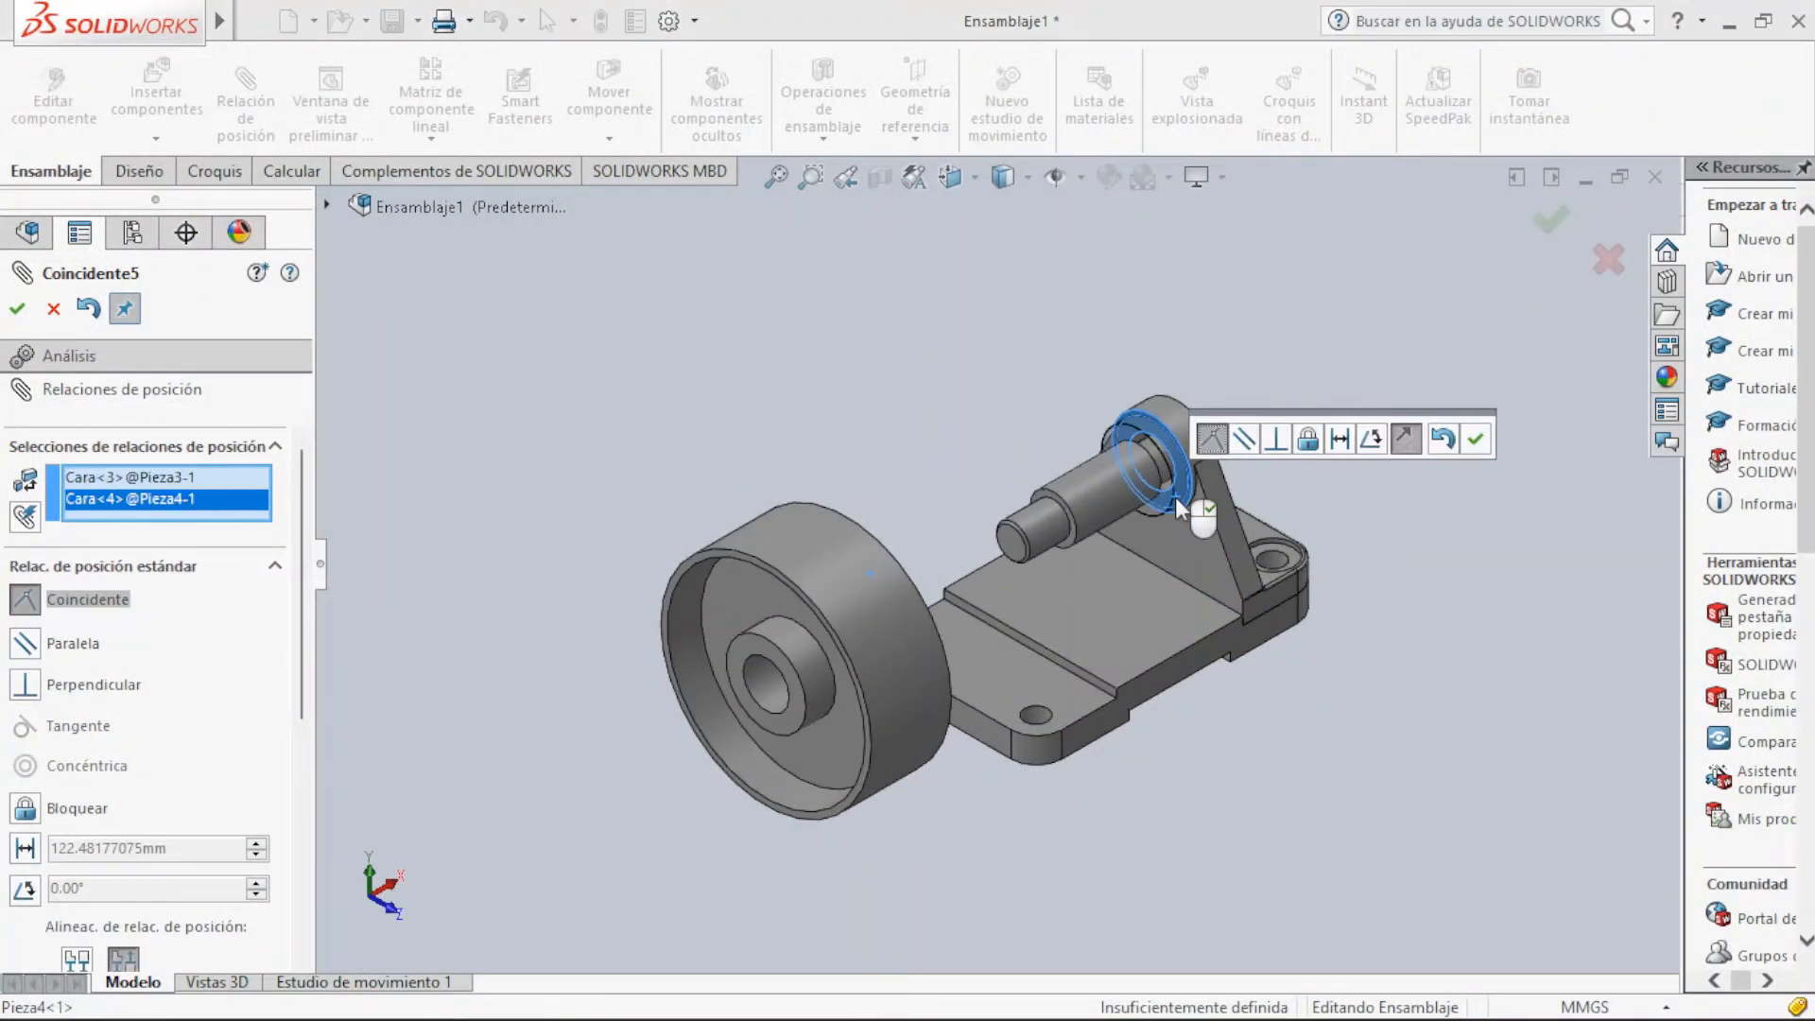
pyautogui.click(1479, 440)
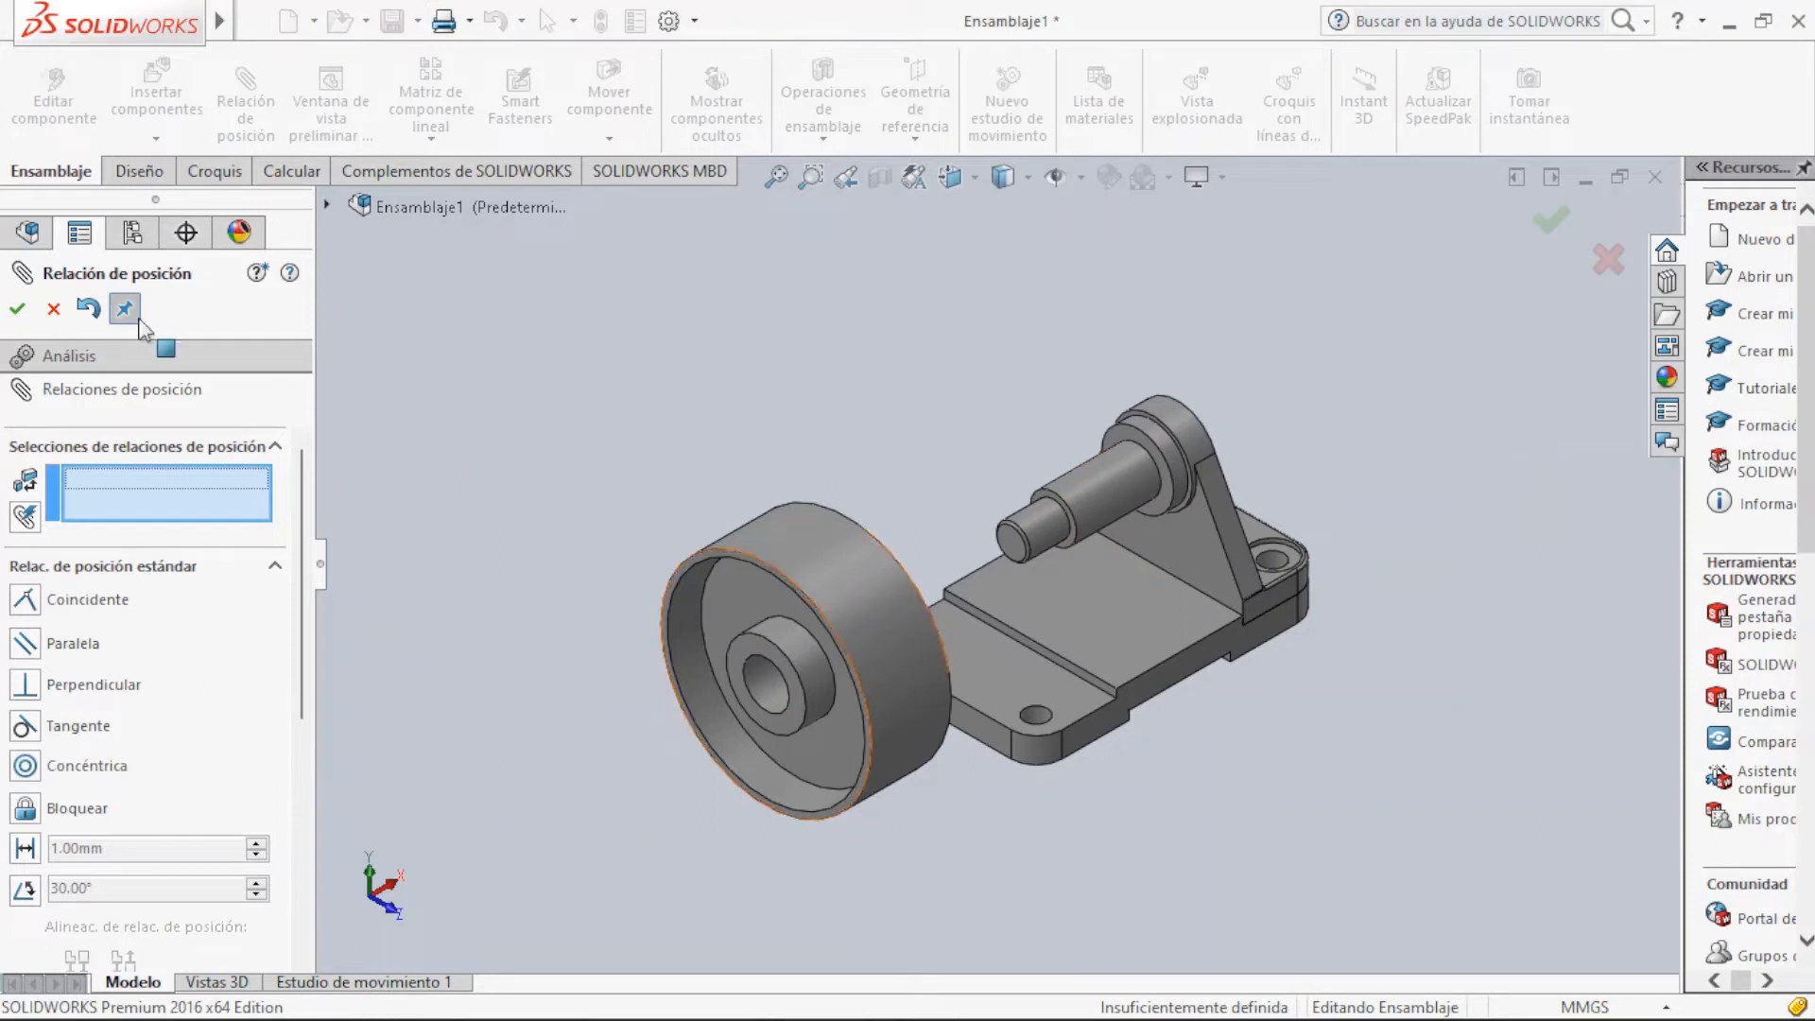
pyautogui.click(18, 307)
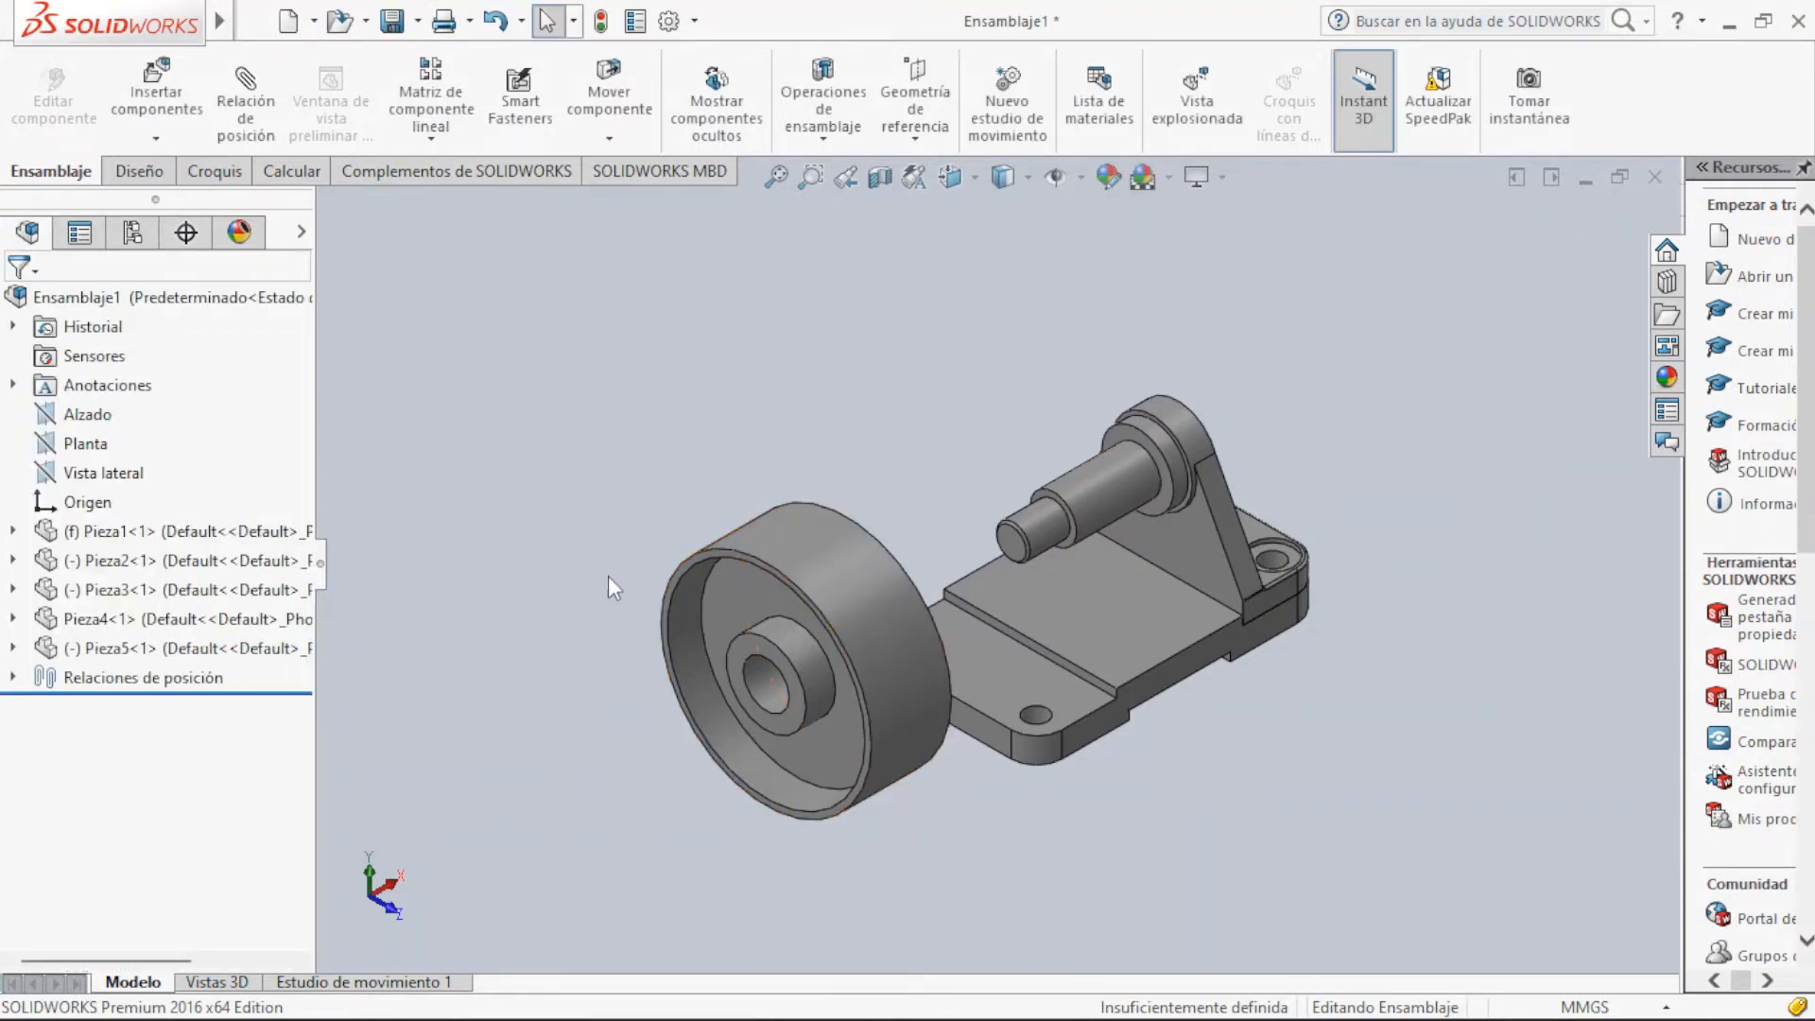
# Slide the wheel along the shaft toward the support so it sits over the base plate
pyautogui.click(847, 592)
pyautogui.moveTo(847, 590); pyautogui.dragTo(1188, 436)
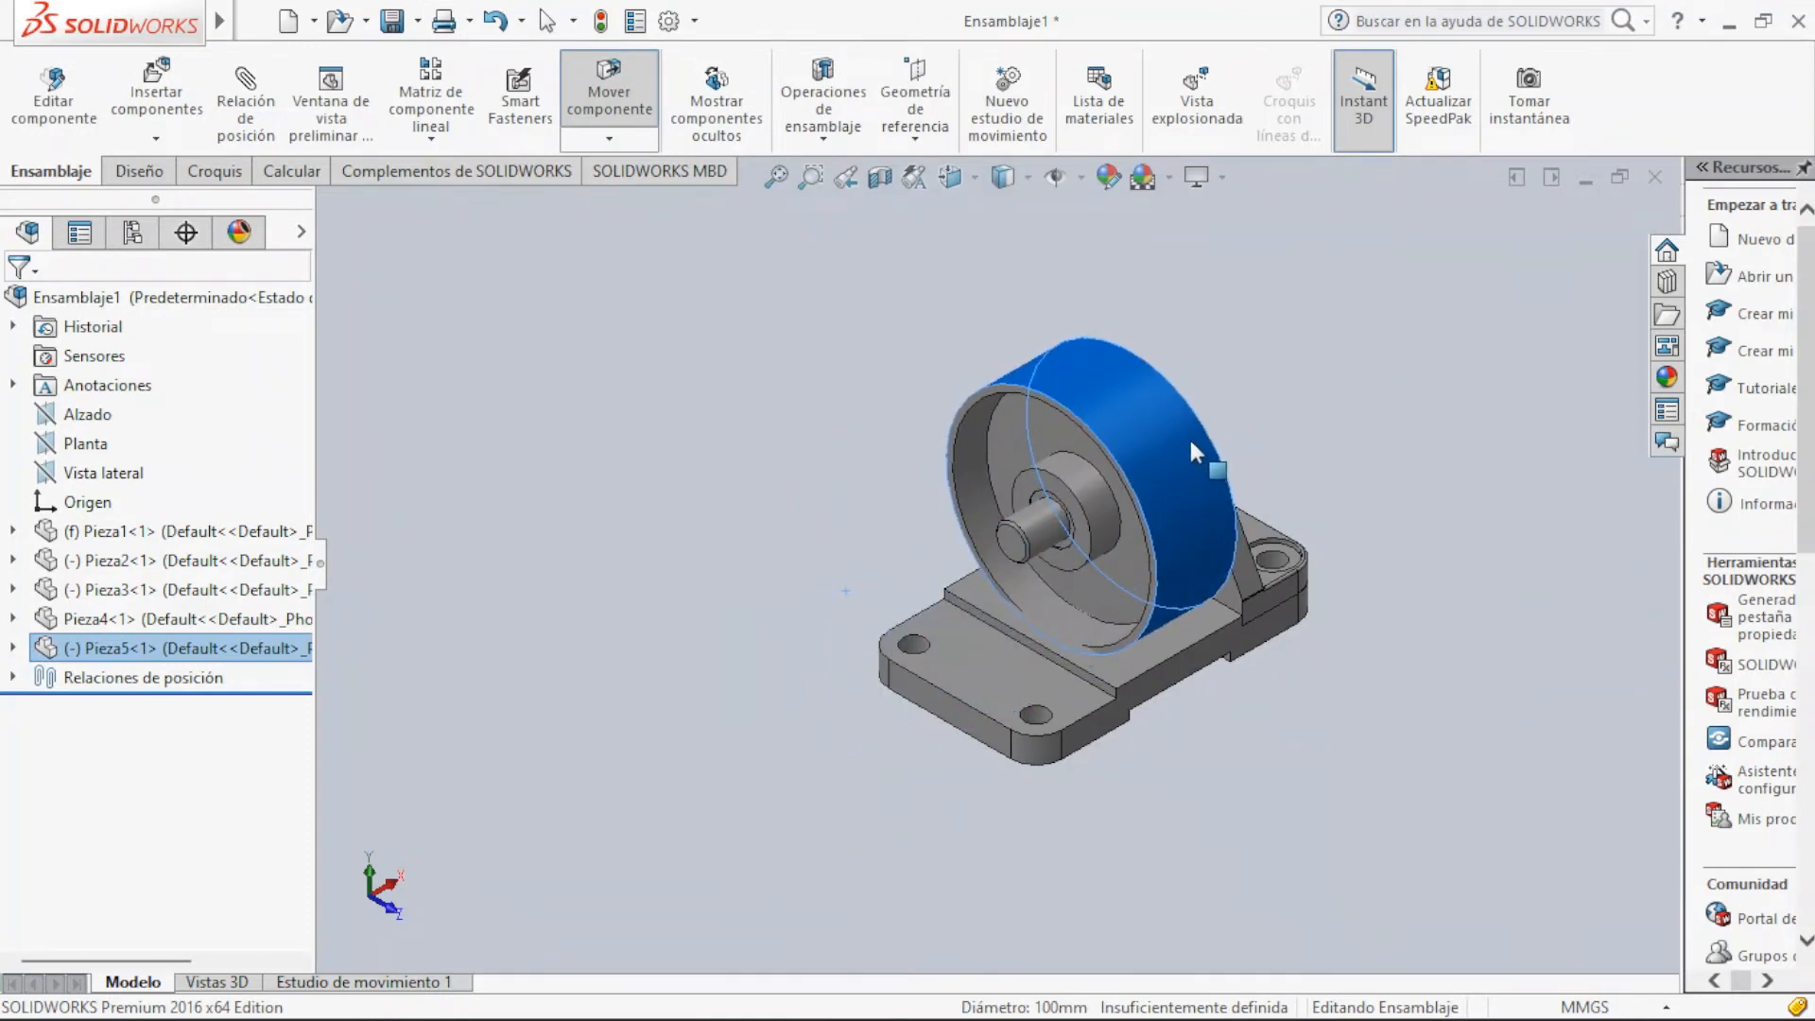
pyautogui.click(739, 458)
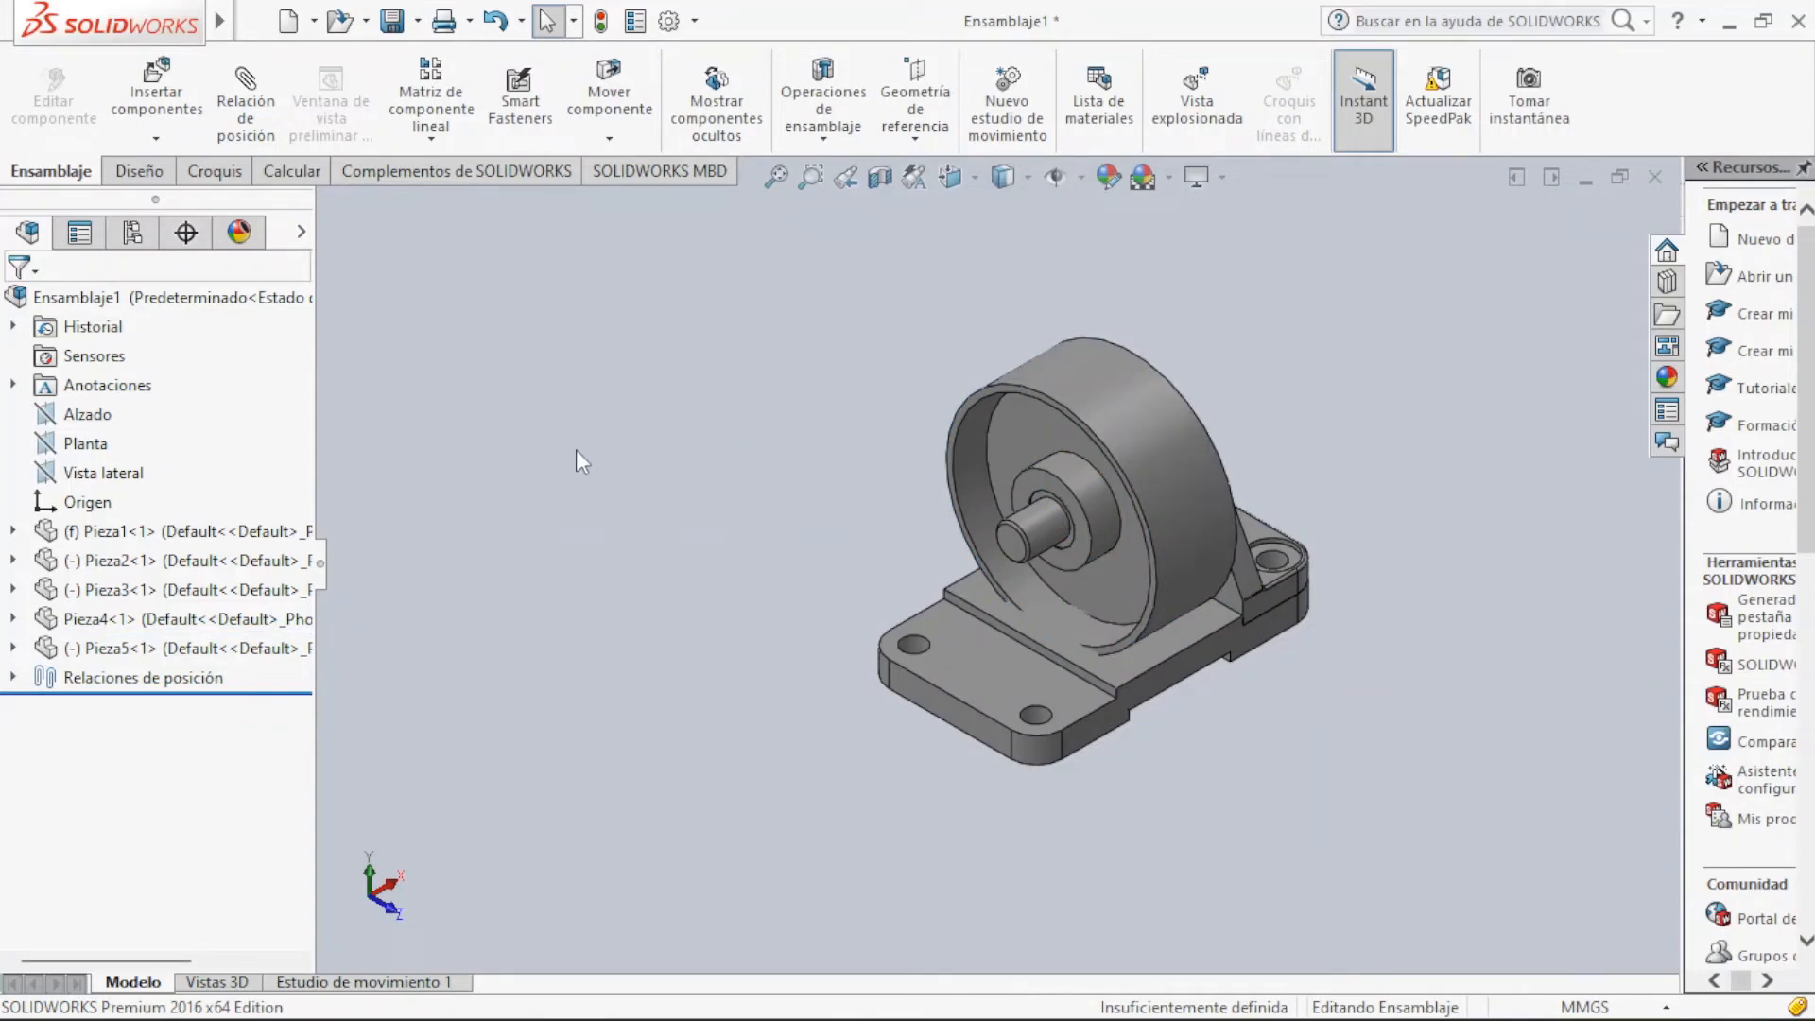
# Insert second copies of Pieza3 (bushing) and Pieza4 (support) into the assembly, placing them in free space beside the wheel and base plate
pyautogui.click(188, 101)
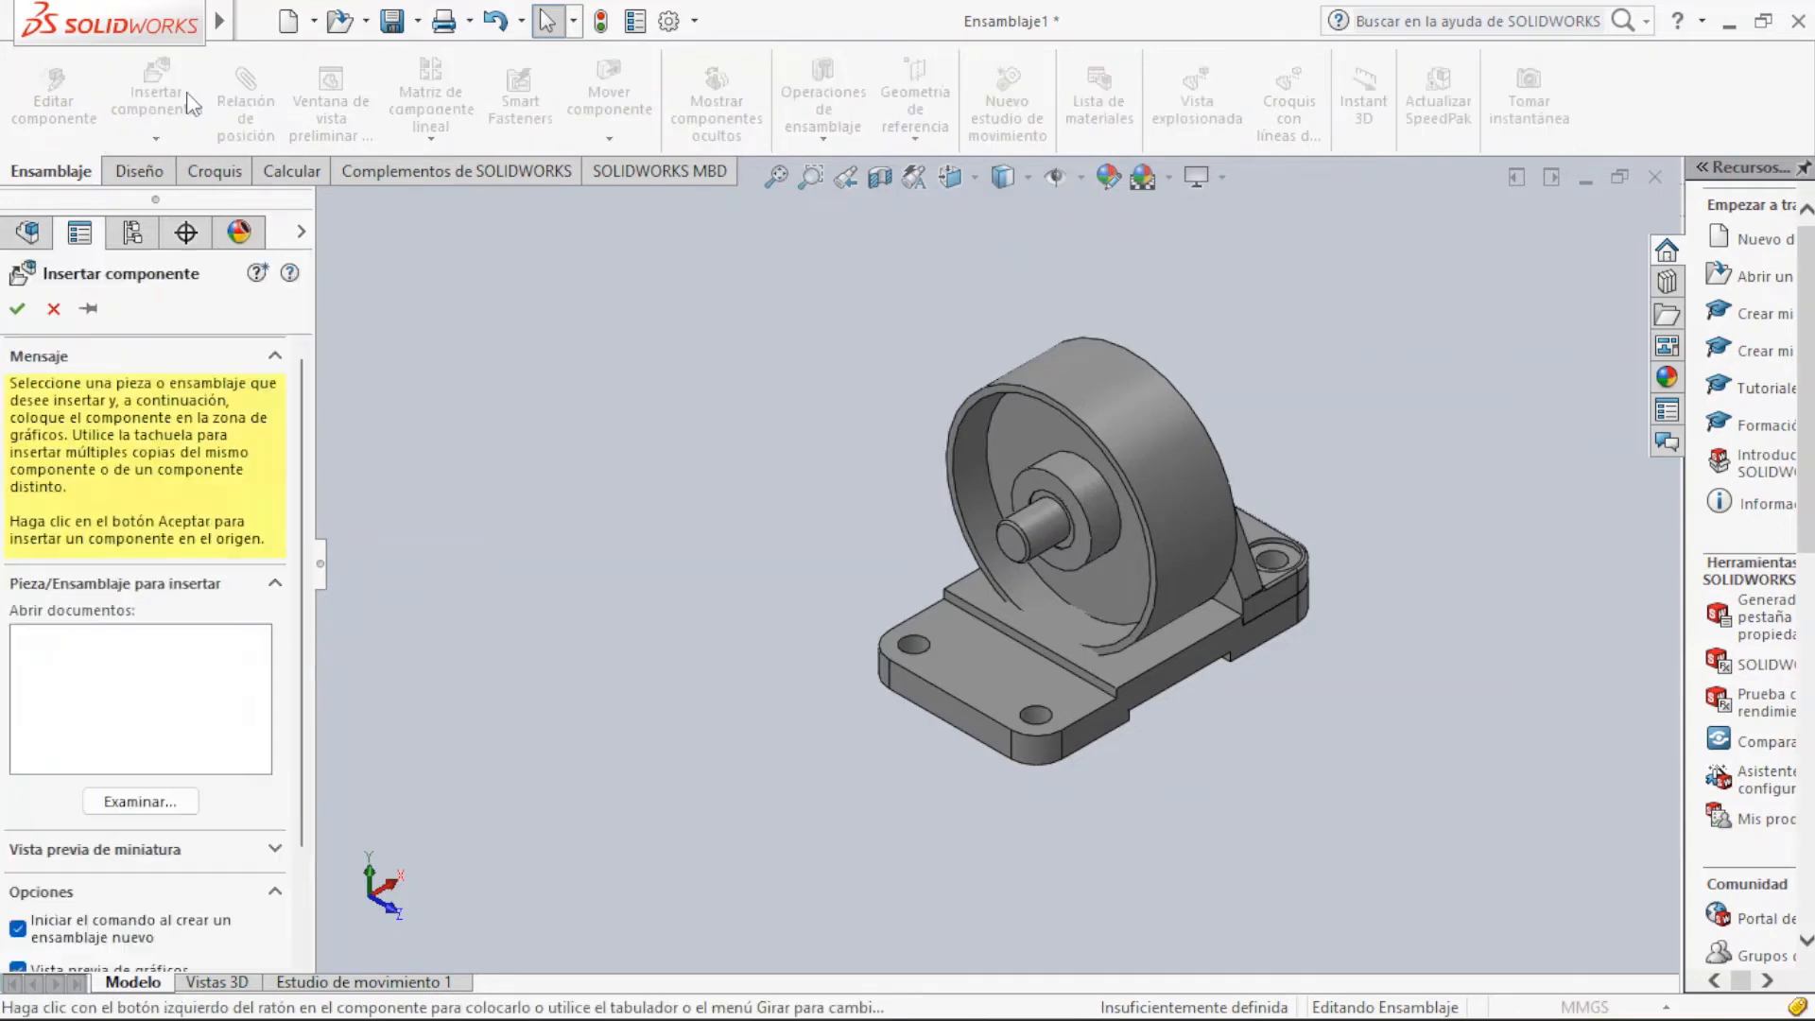
pyautogui.click(182, 804)
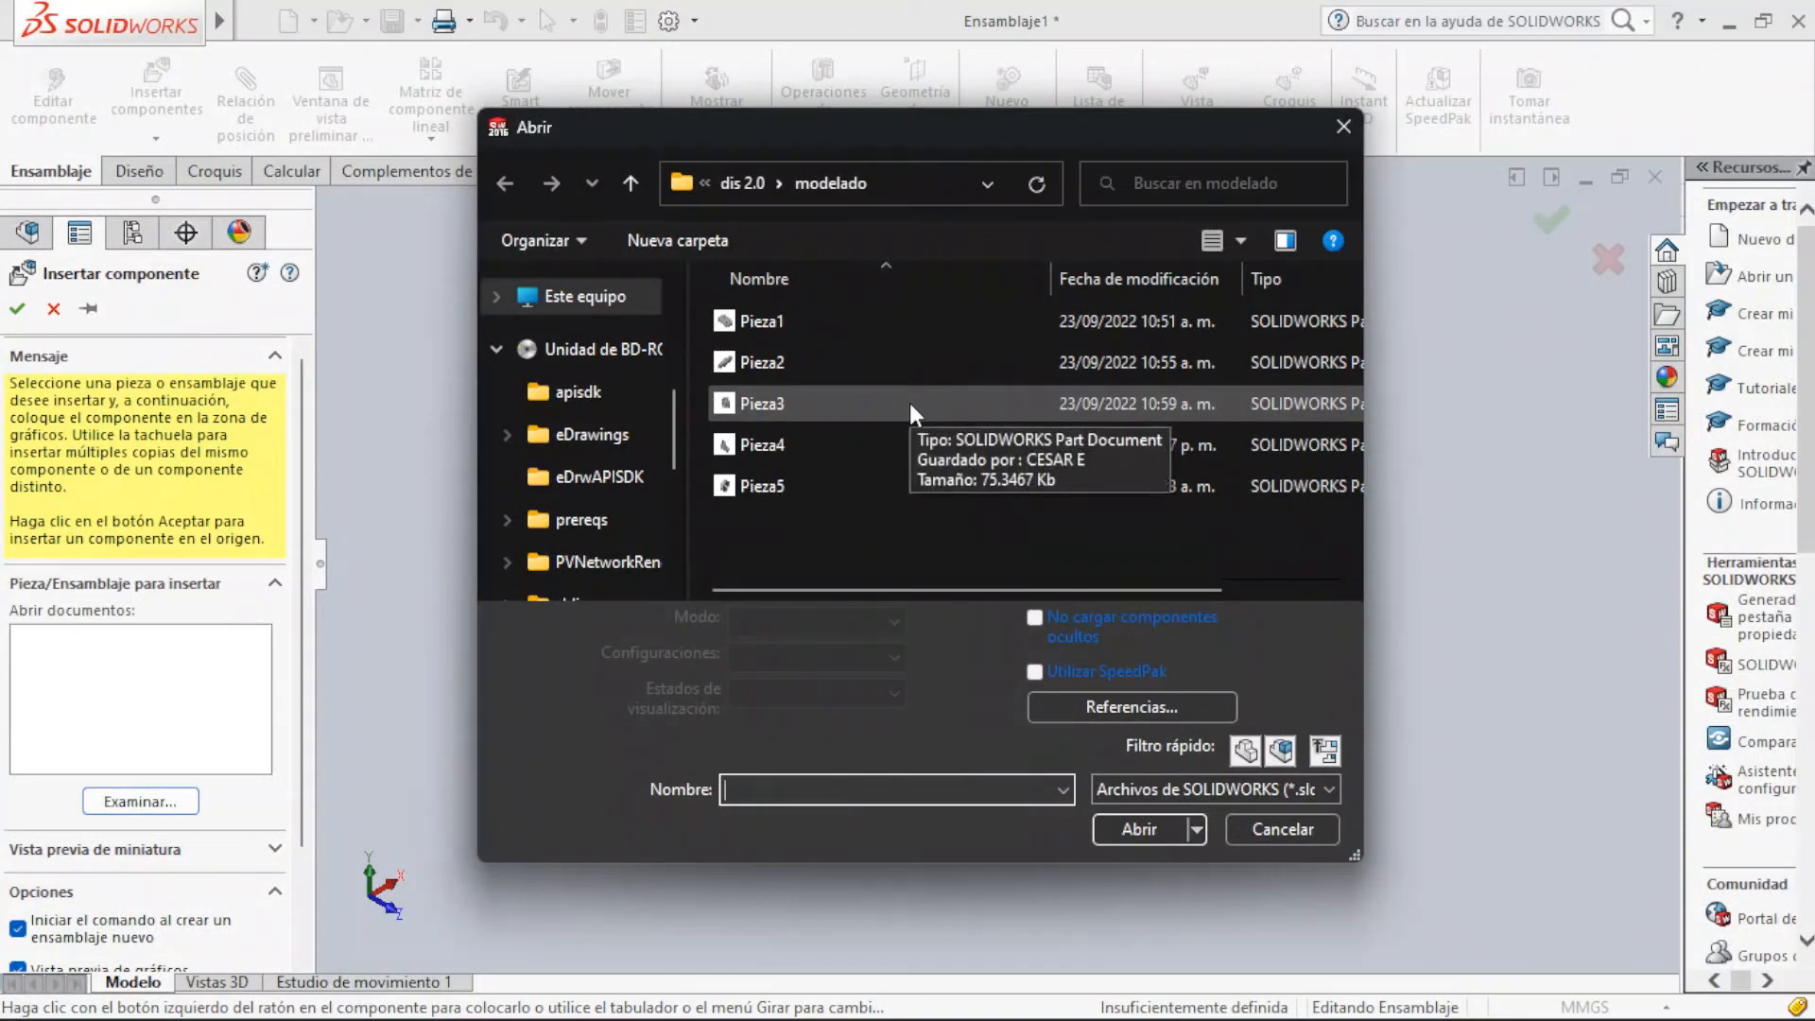
pyautogui.click(909, 403)
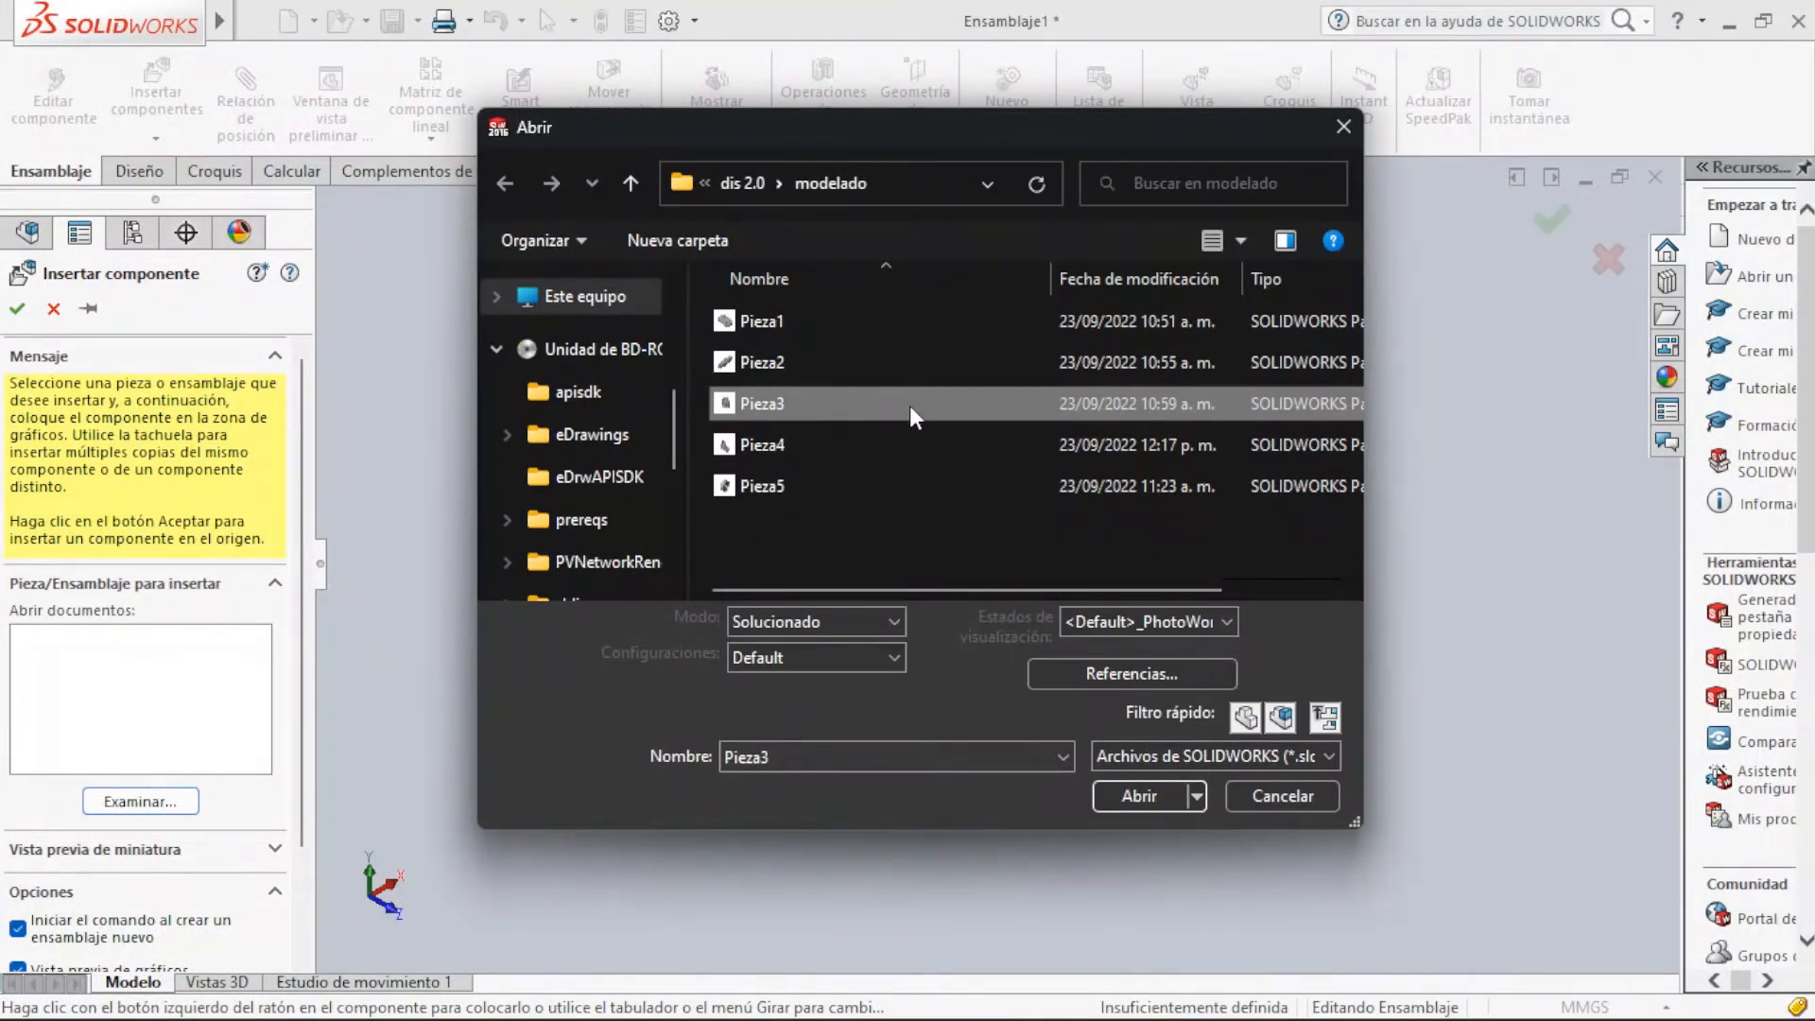
pyautogui.keyDown('ctrl'); pyautogui.click(878, 459); pyautogui.keyUp('ctrl')
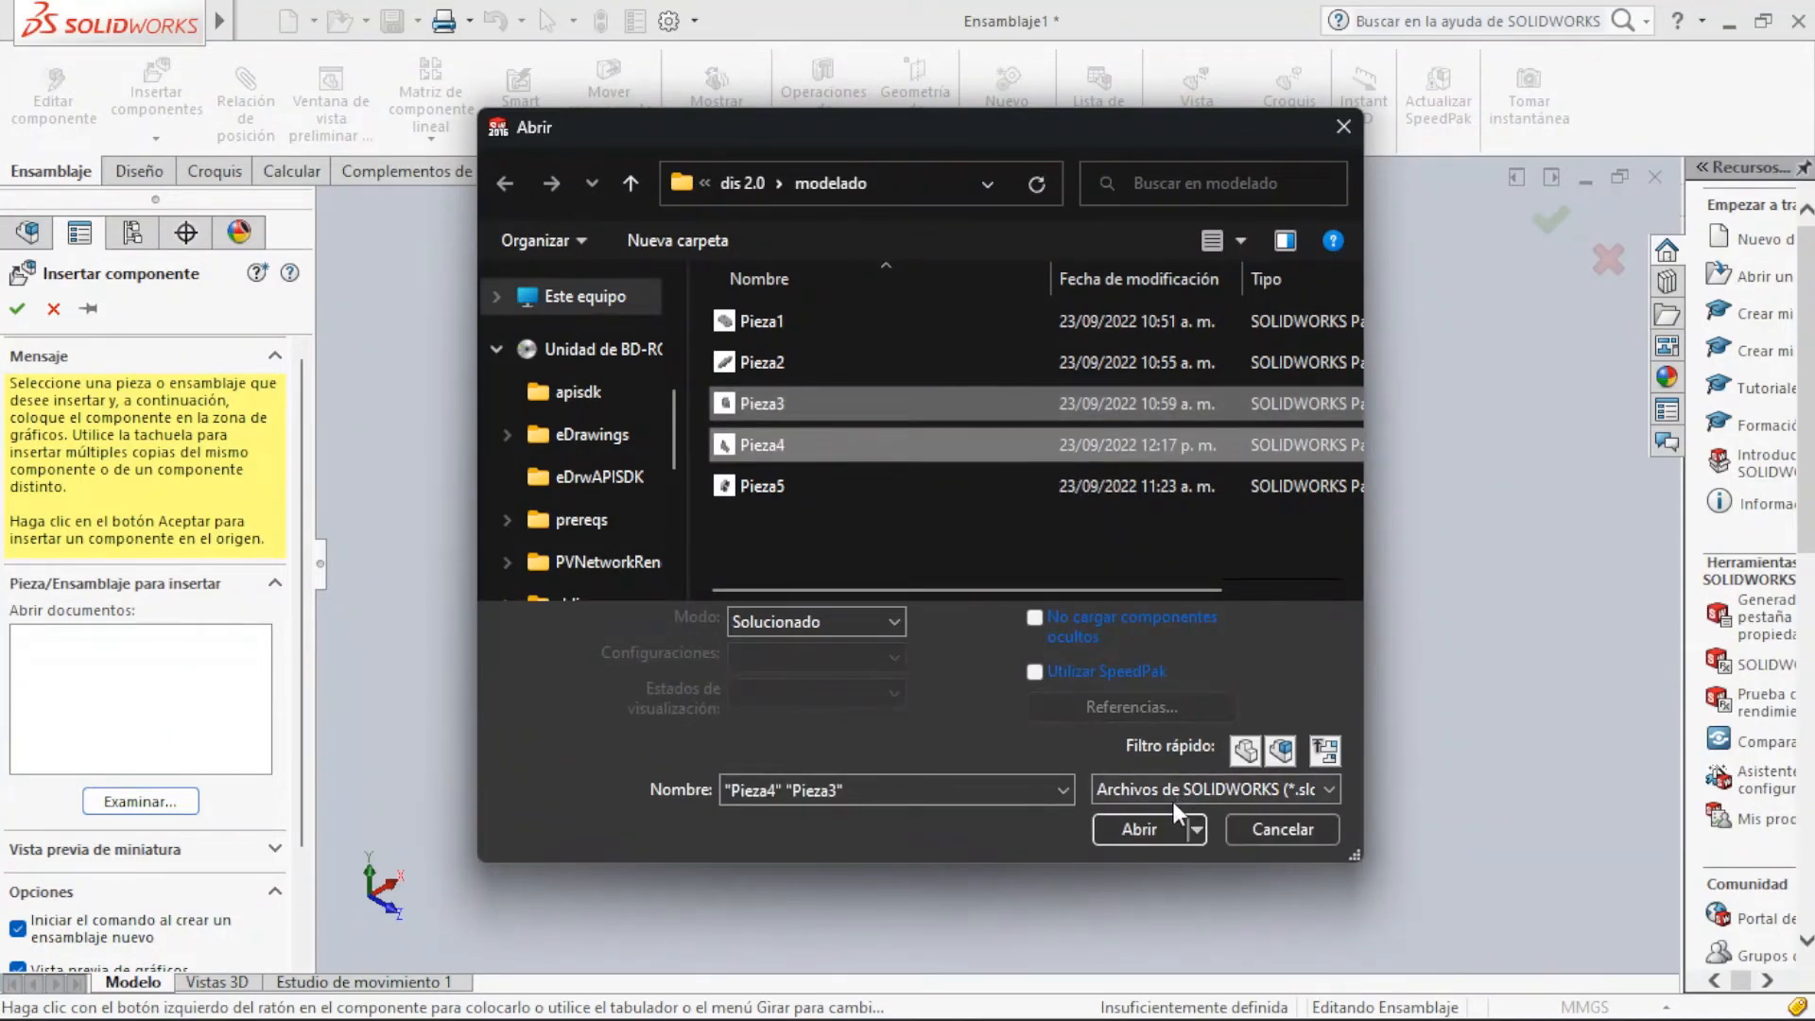
pyautogui.click(1160, 816)
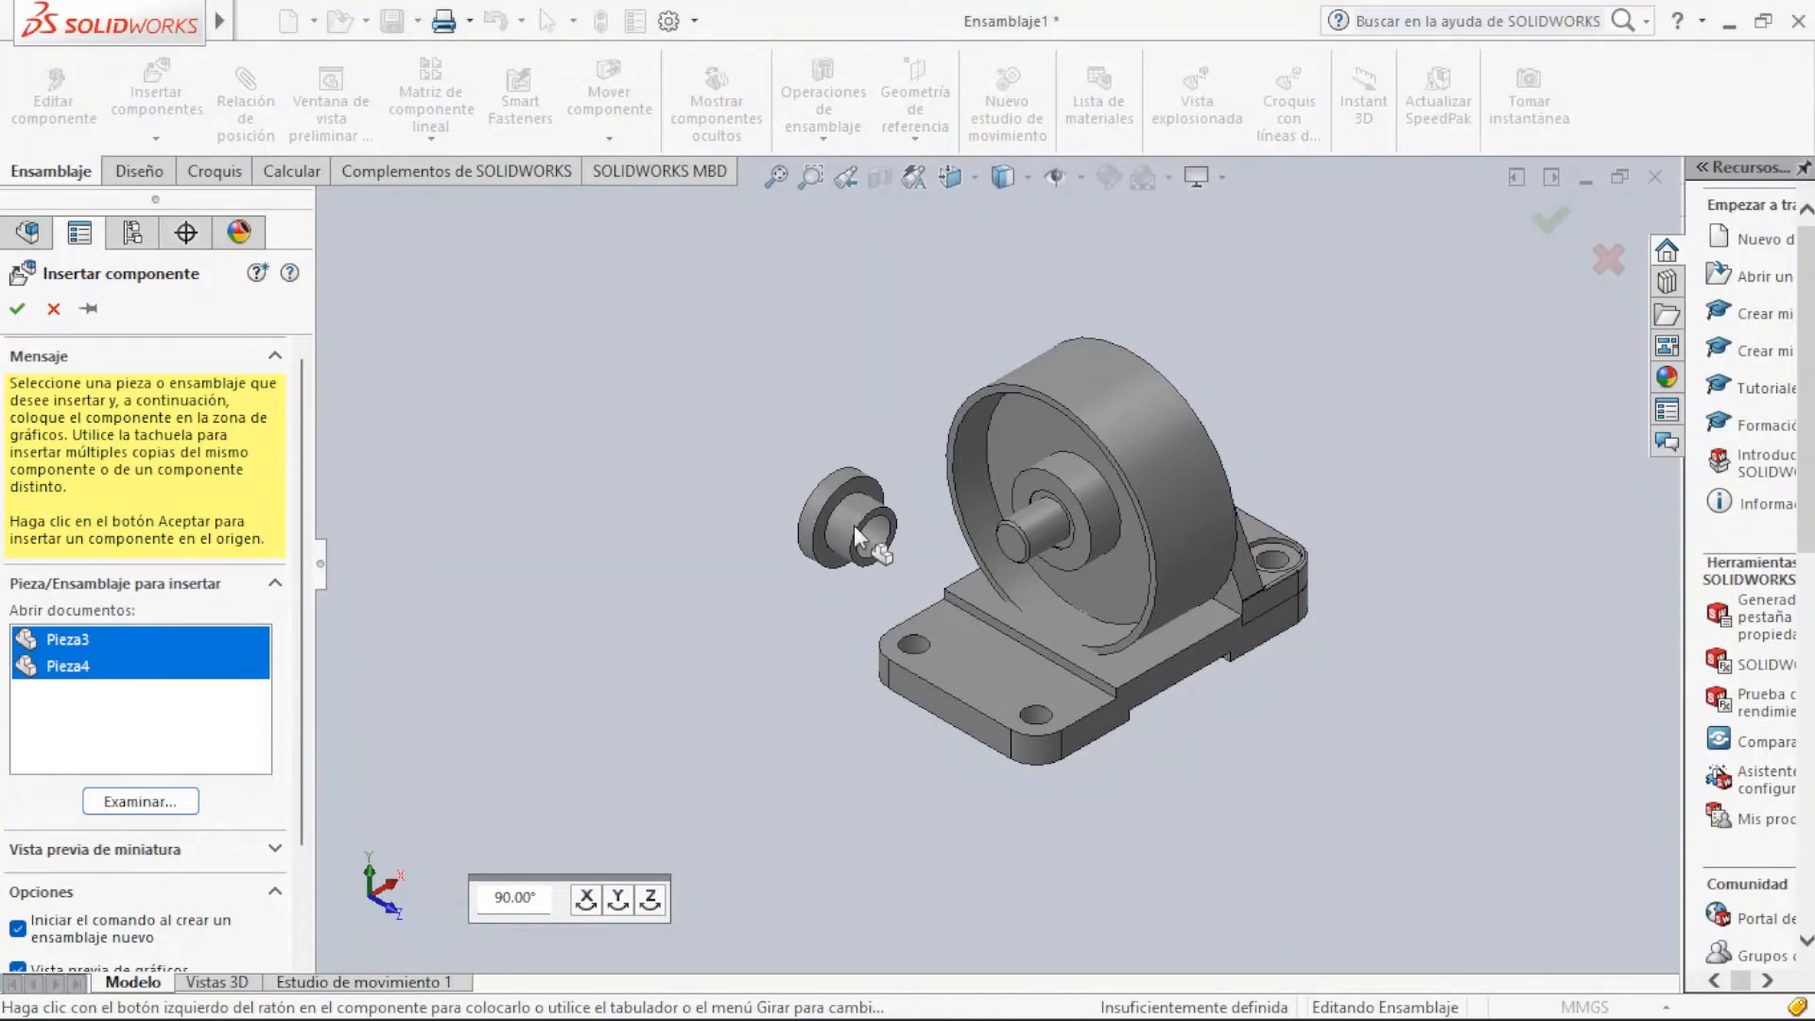
pyautogui.click(854, 525)
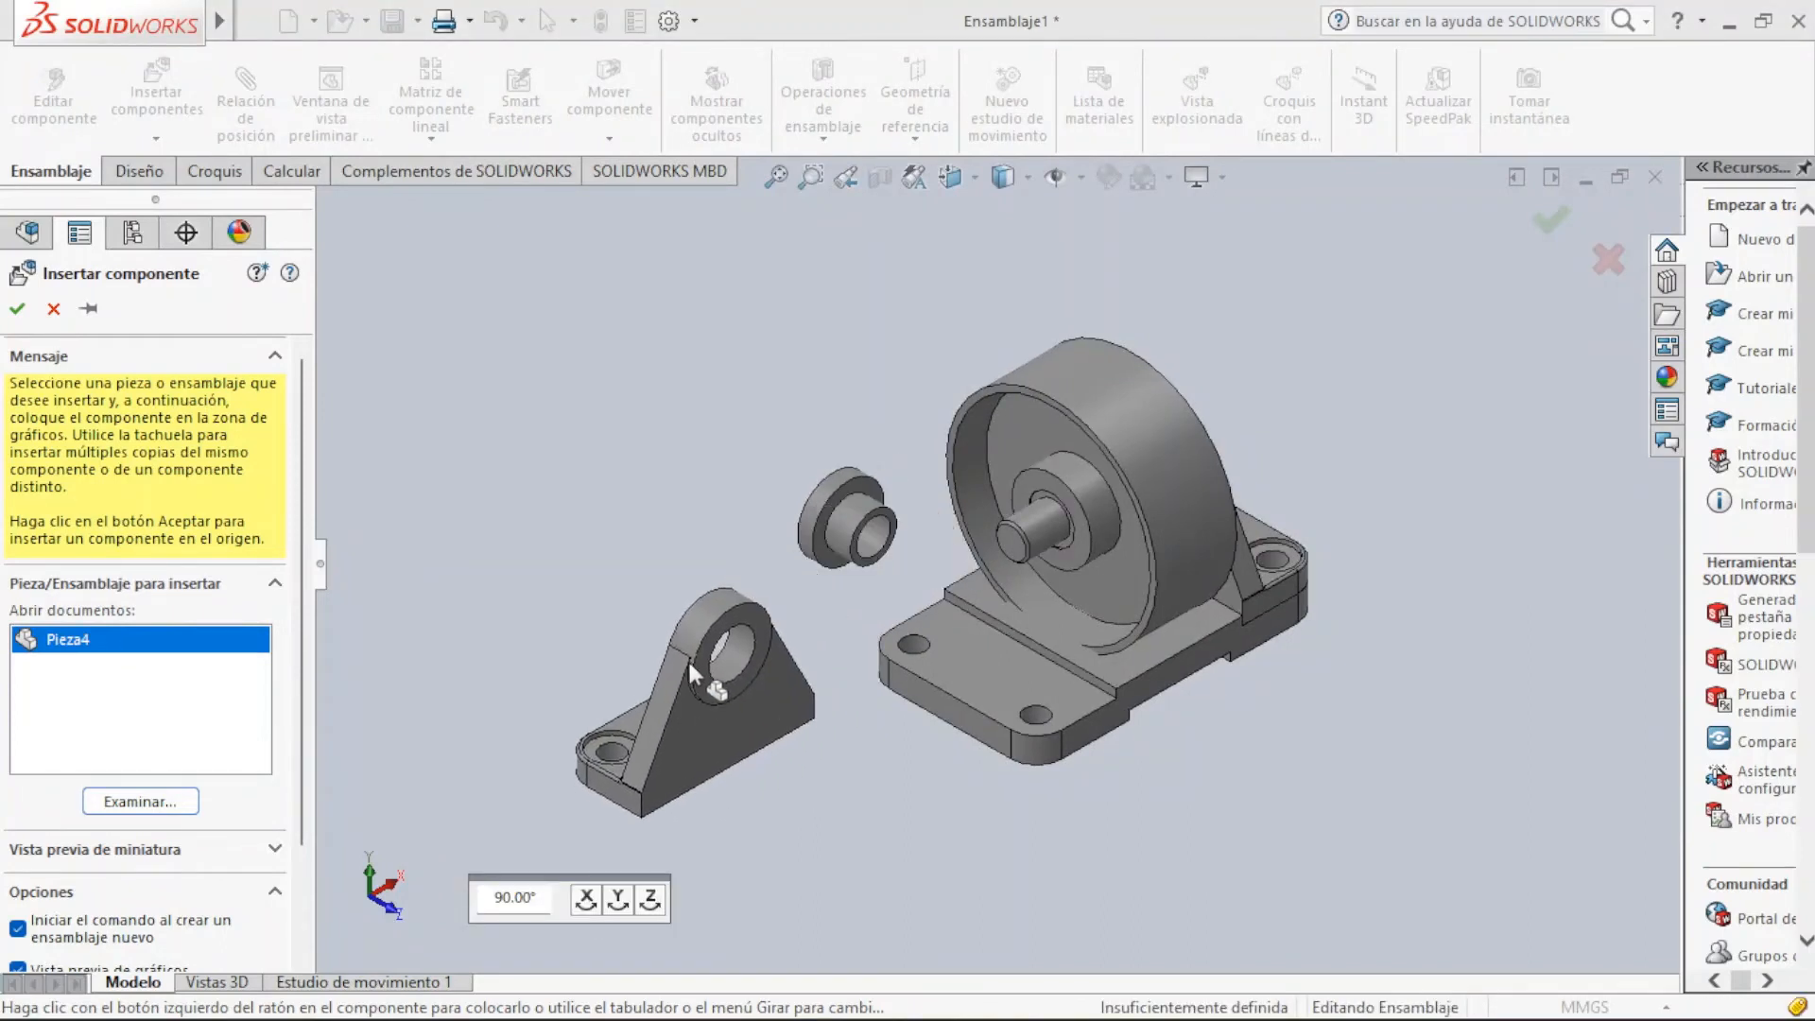
pyautogui.click(688, 655)
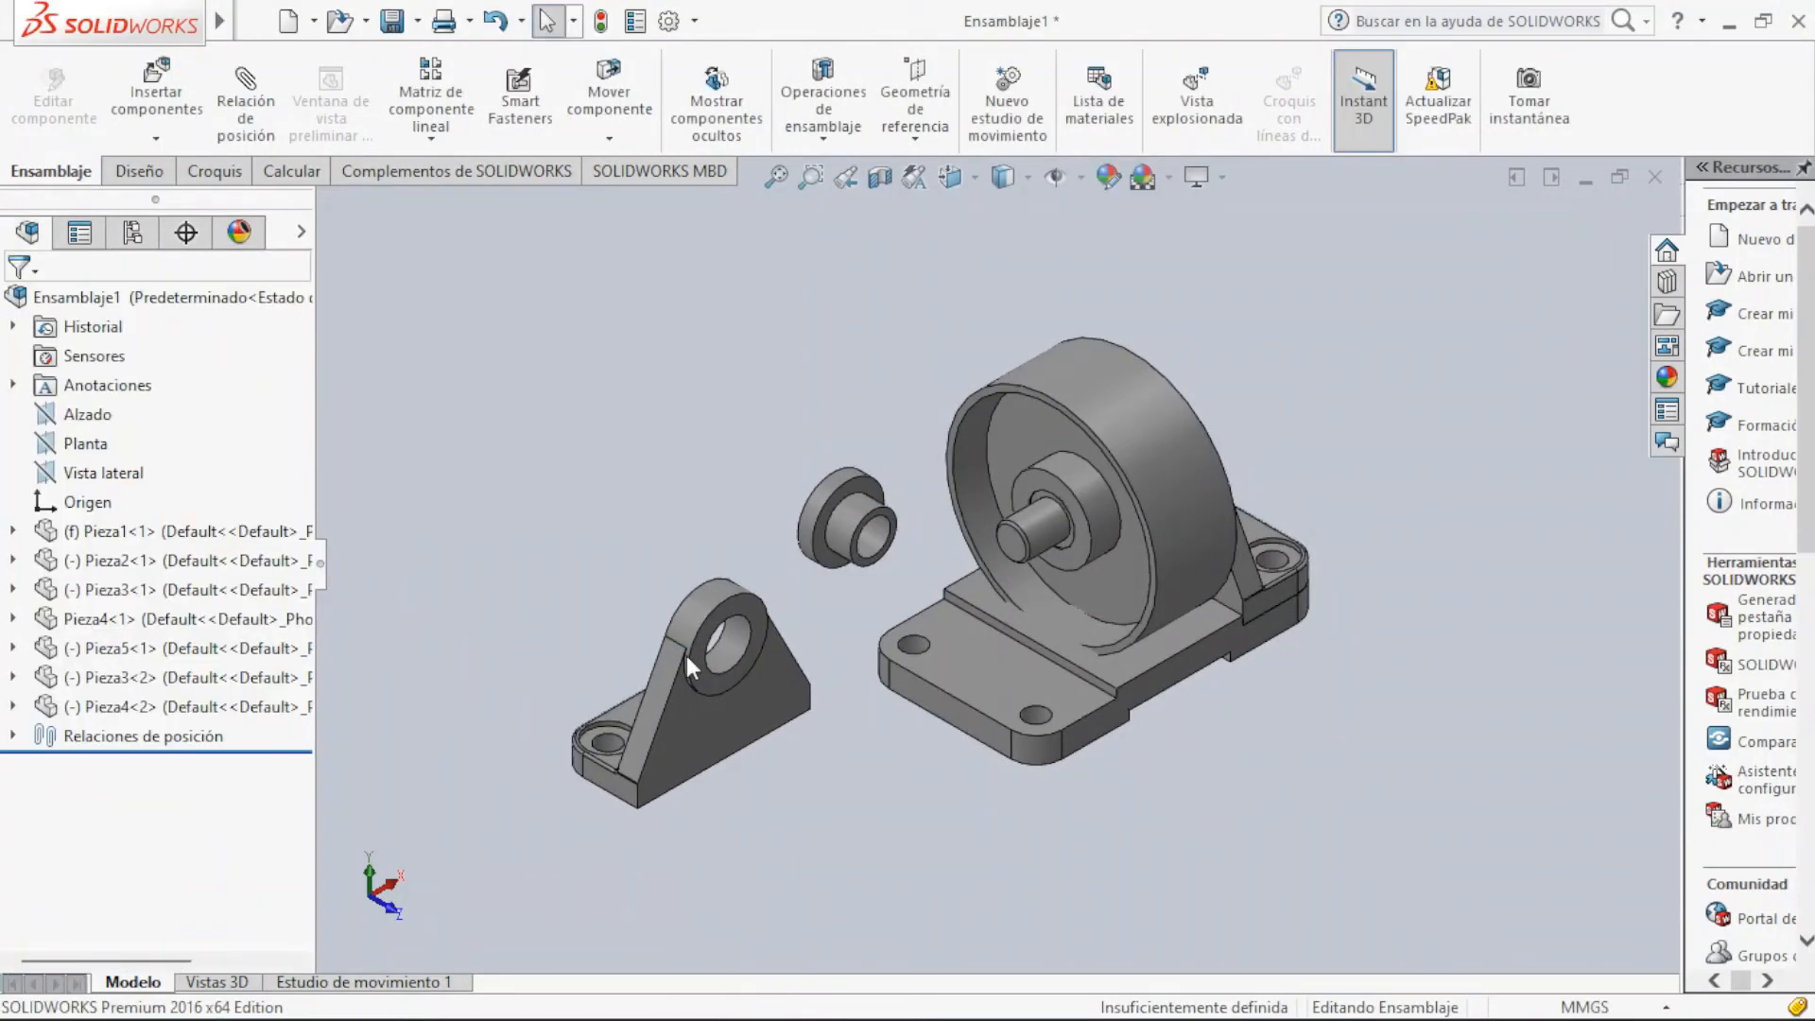
# Add a concentric mate between the new bushing's bore and the shaft's 16 mm cylindrical face
pyautogui.click(248, 110)
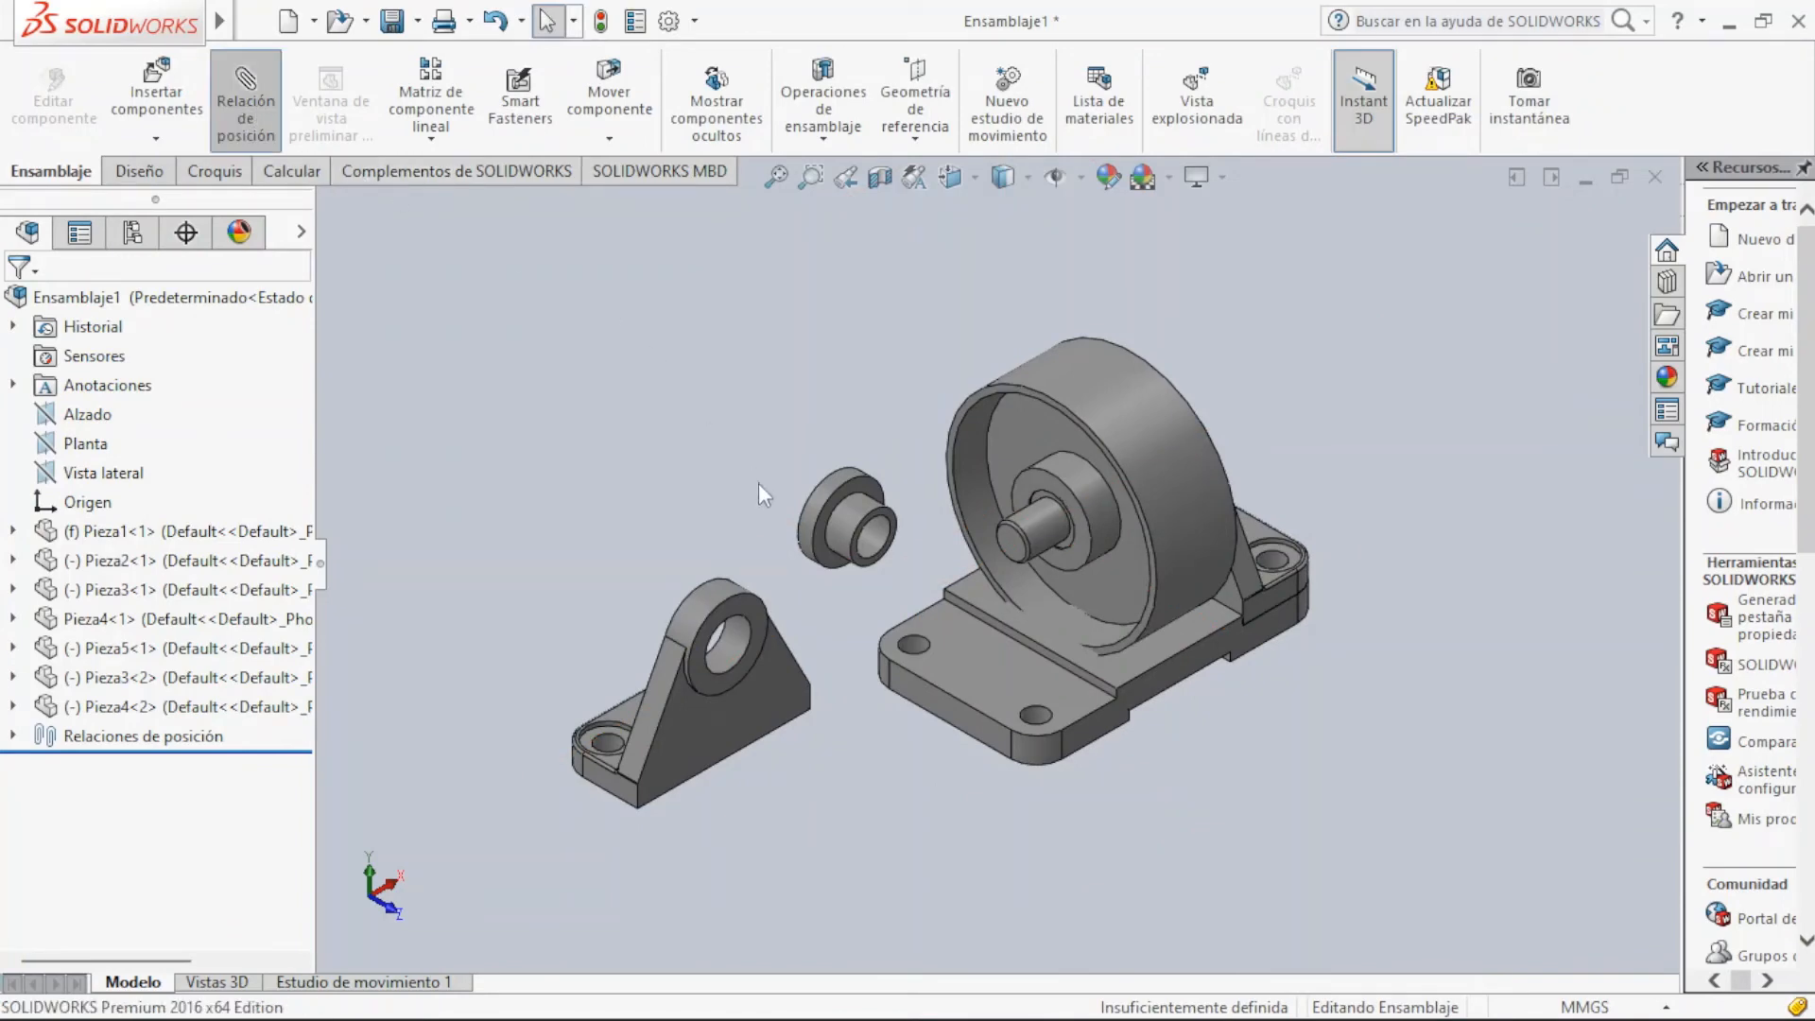
pyautogui.click(879, 536)
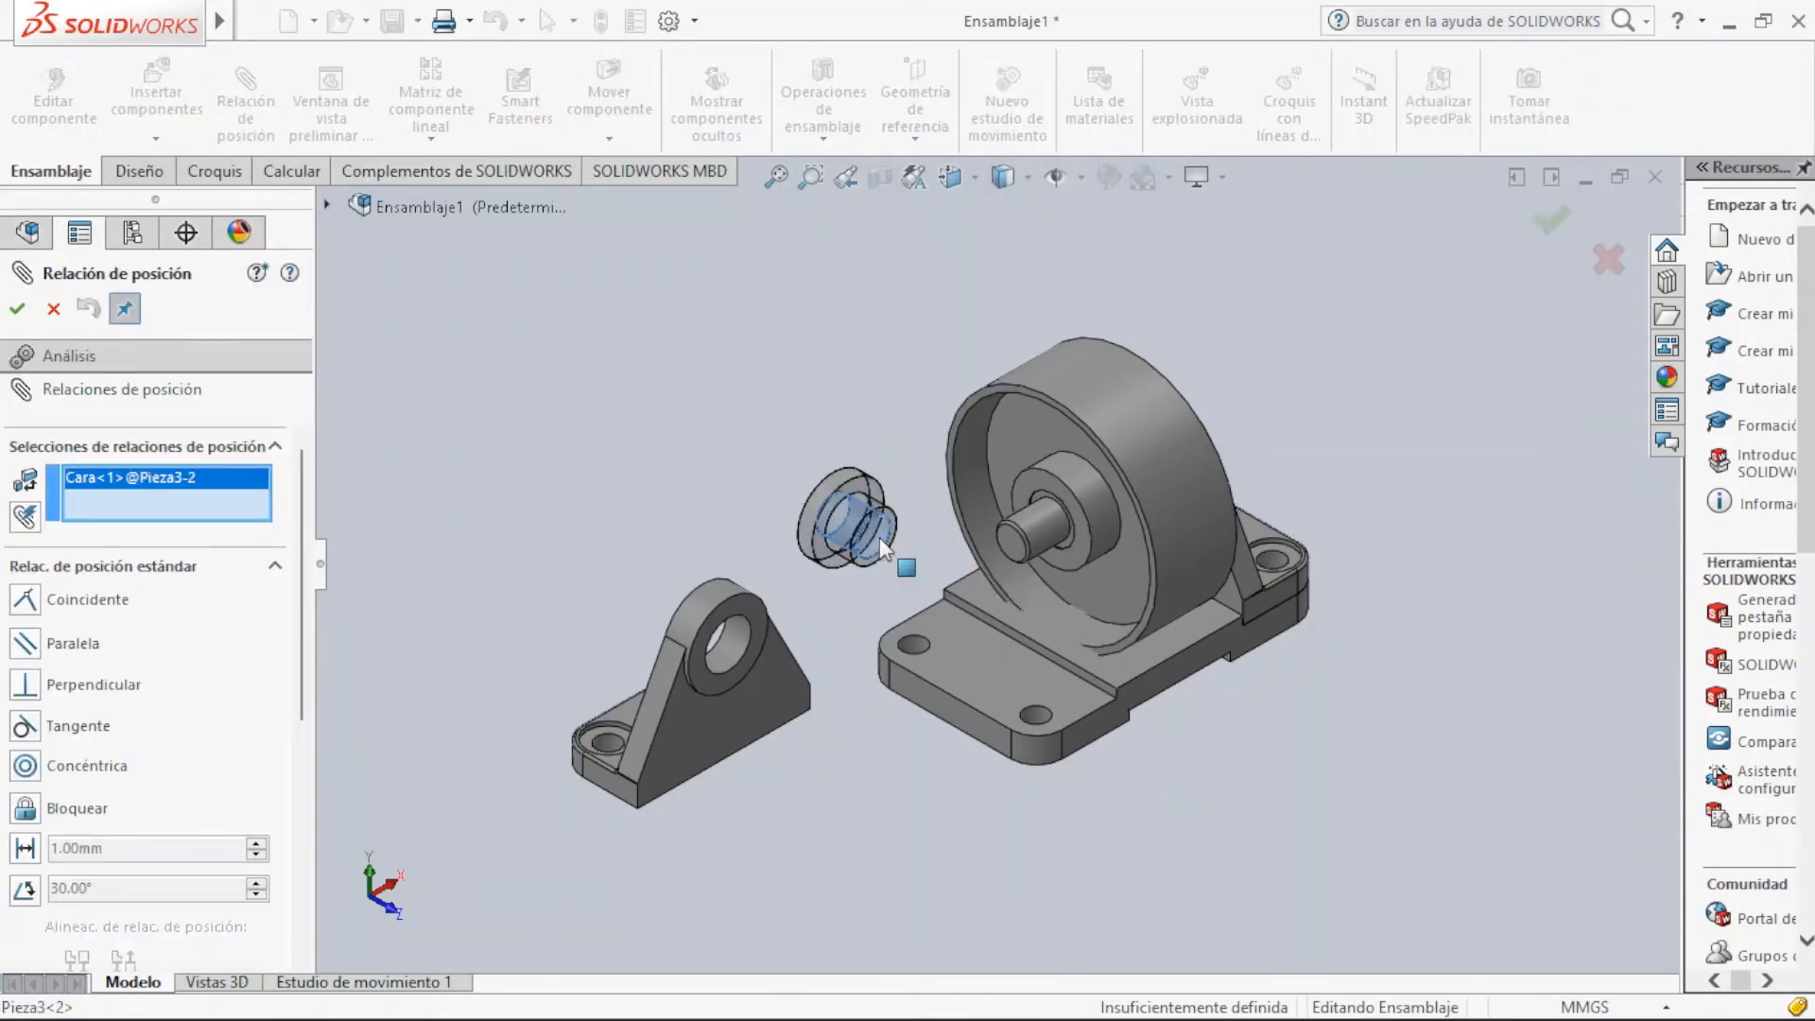
pyautogui.click(1043, 528)
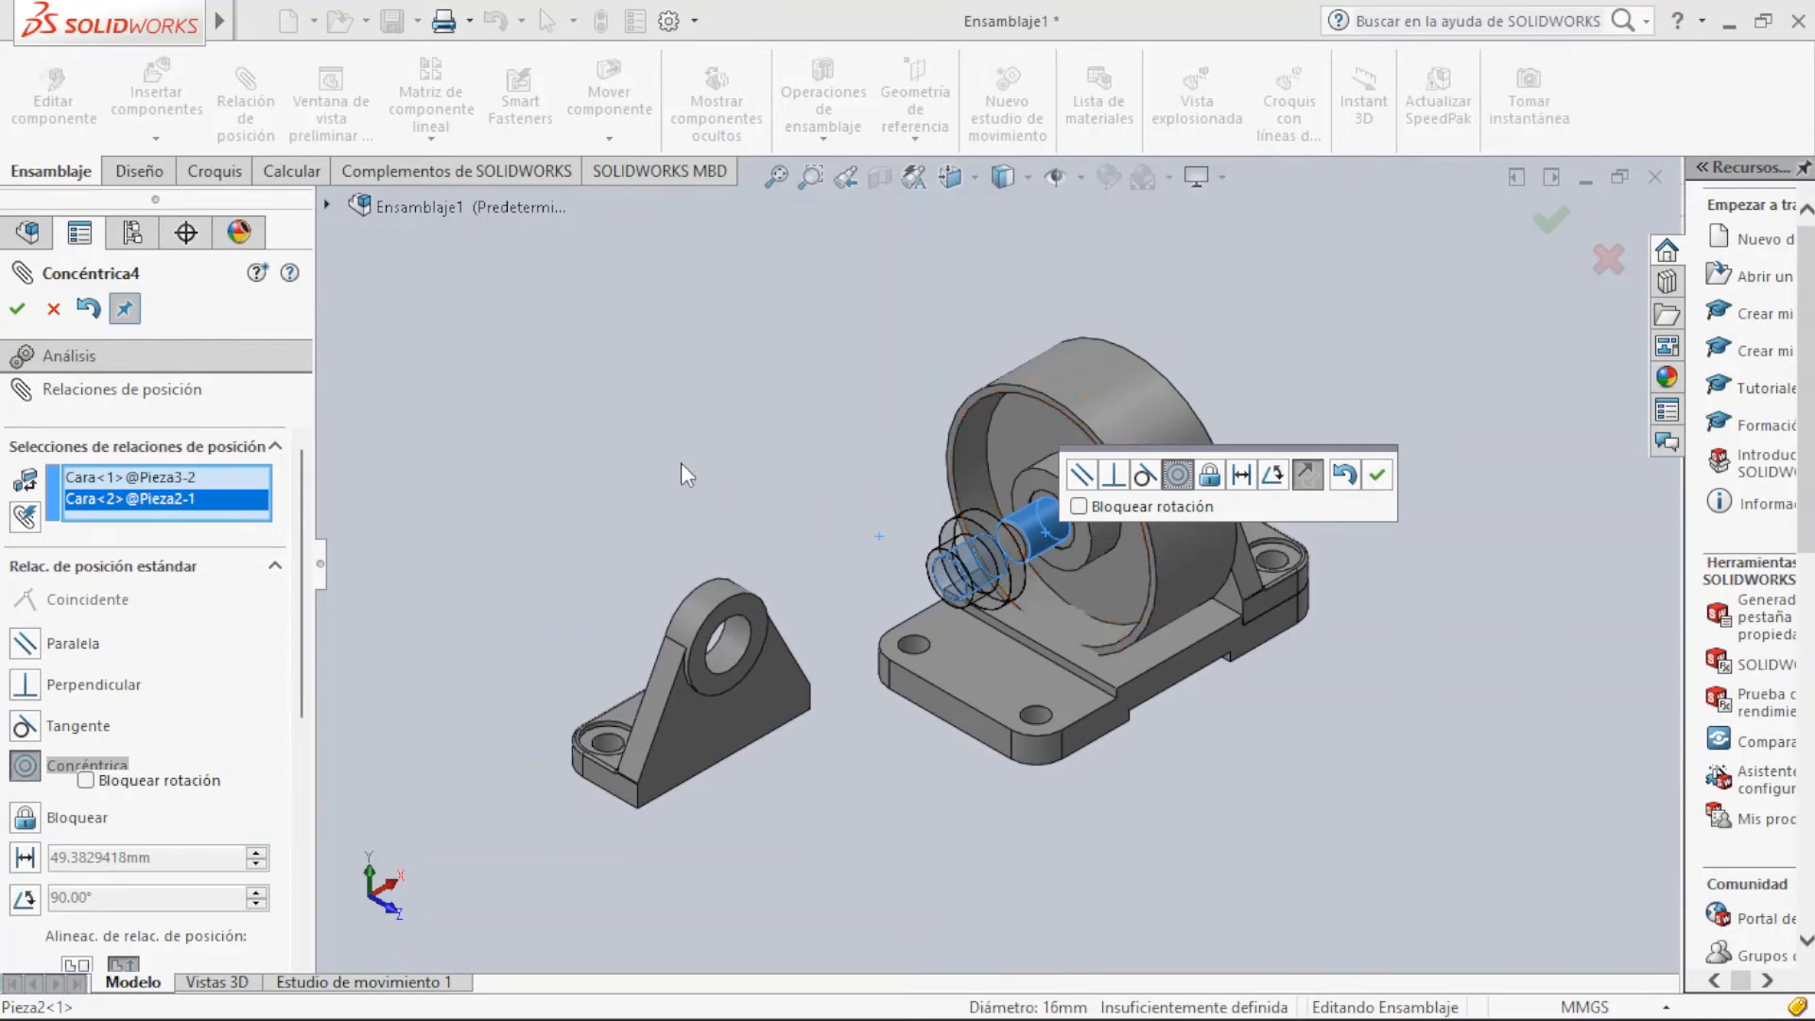
pyautogui.click(17, 311)
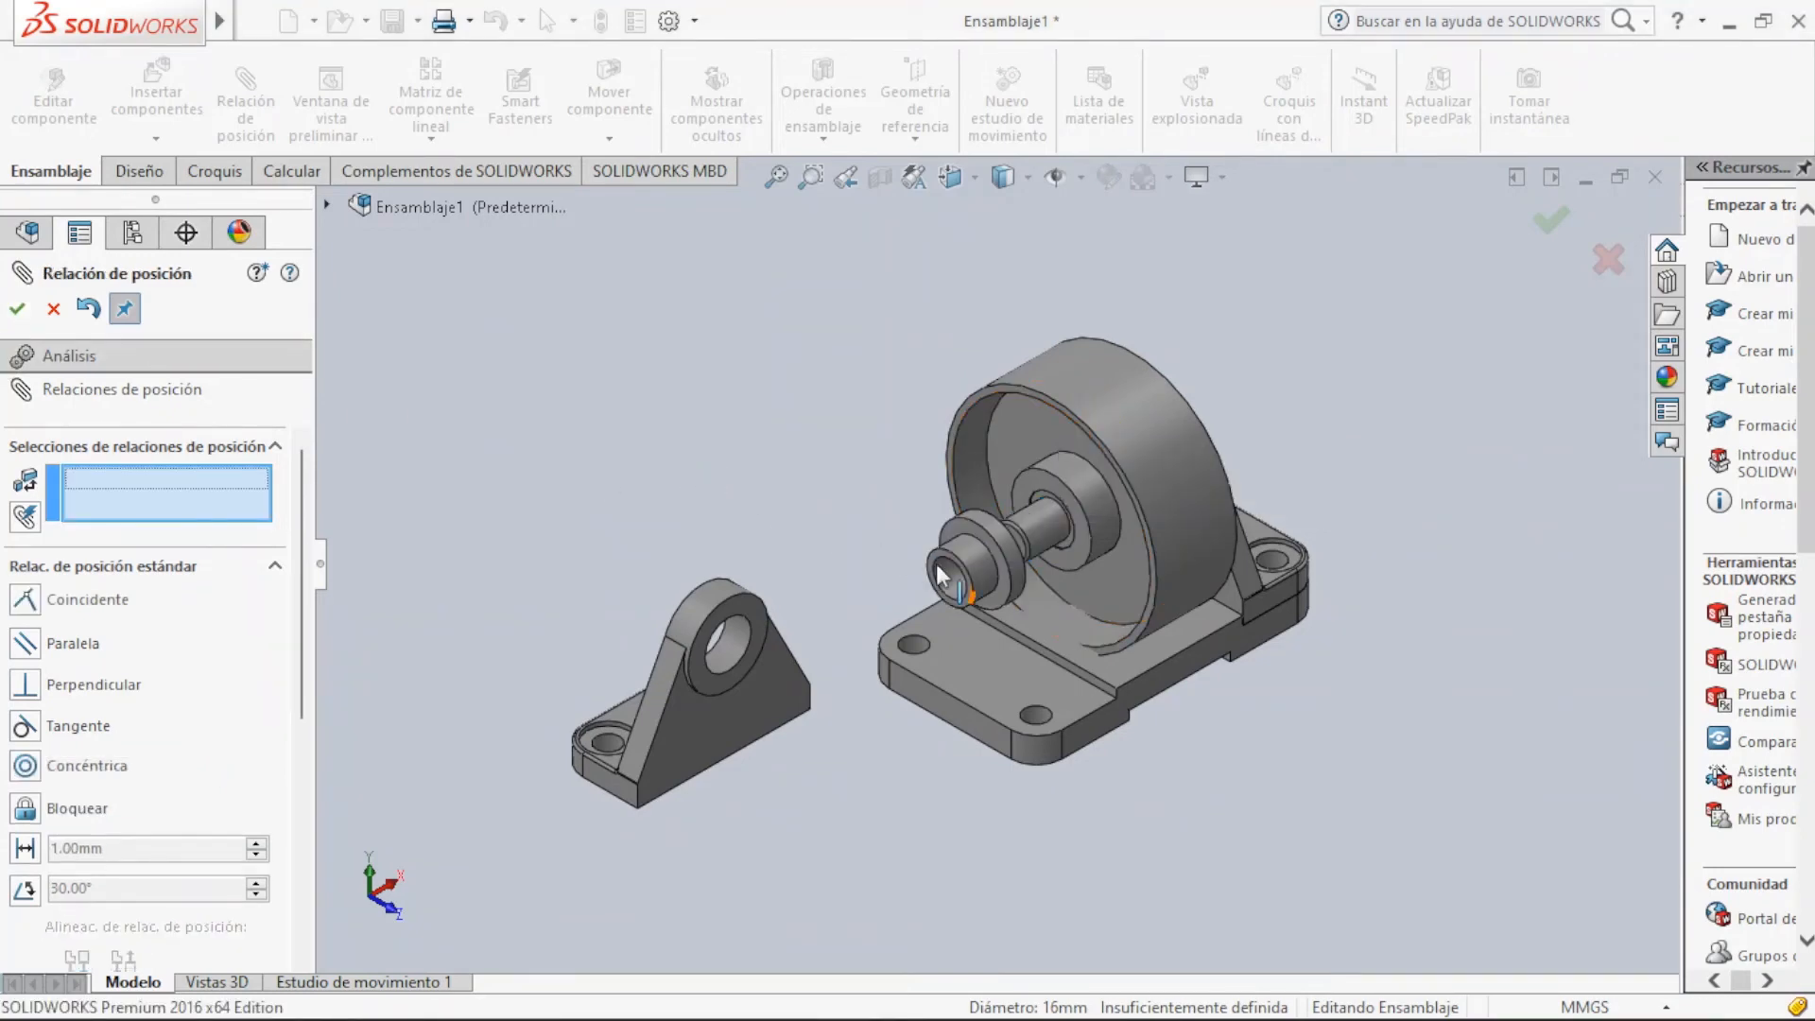
# Add a coincident mate between the new bushing's annular flange face and the ring-shaped boss face around the new support's hole
pyautogui.click(1000, 591)
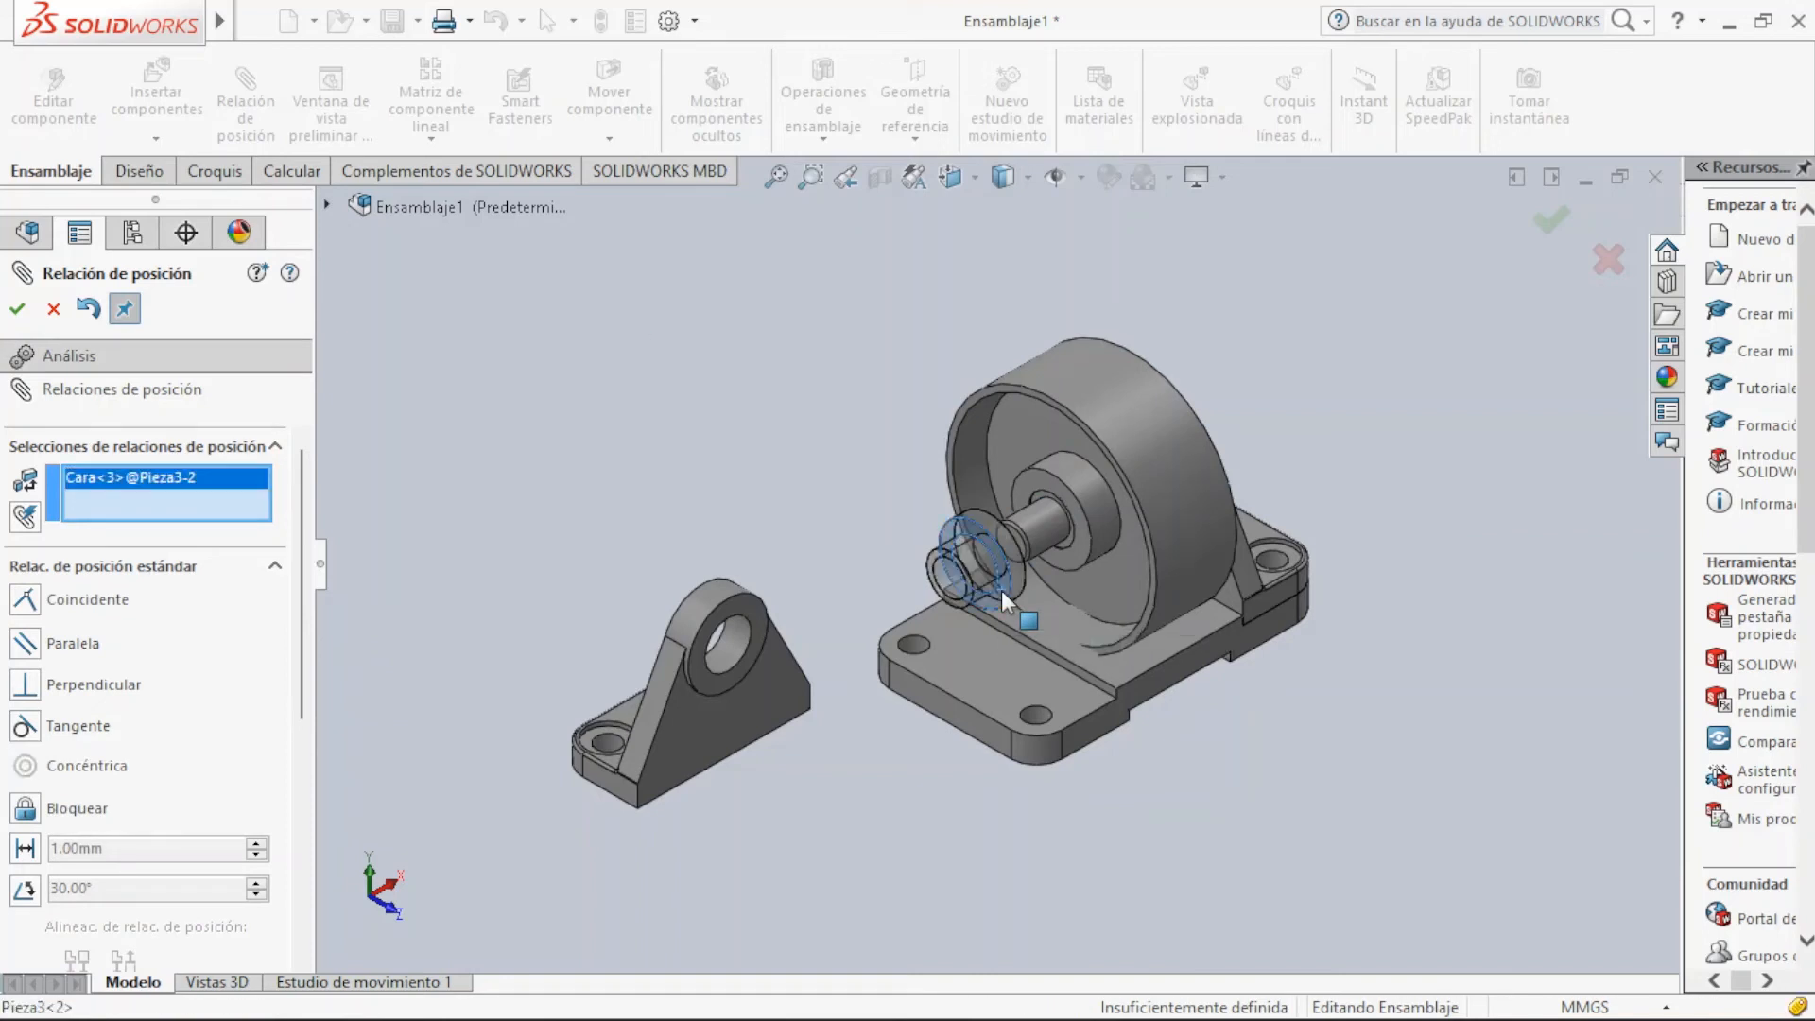
pyautogui.click(744, 609)
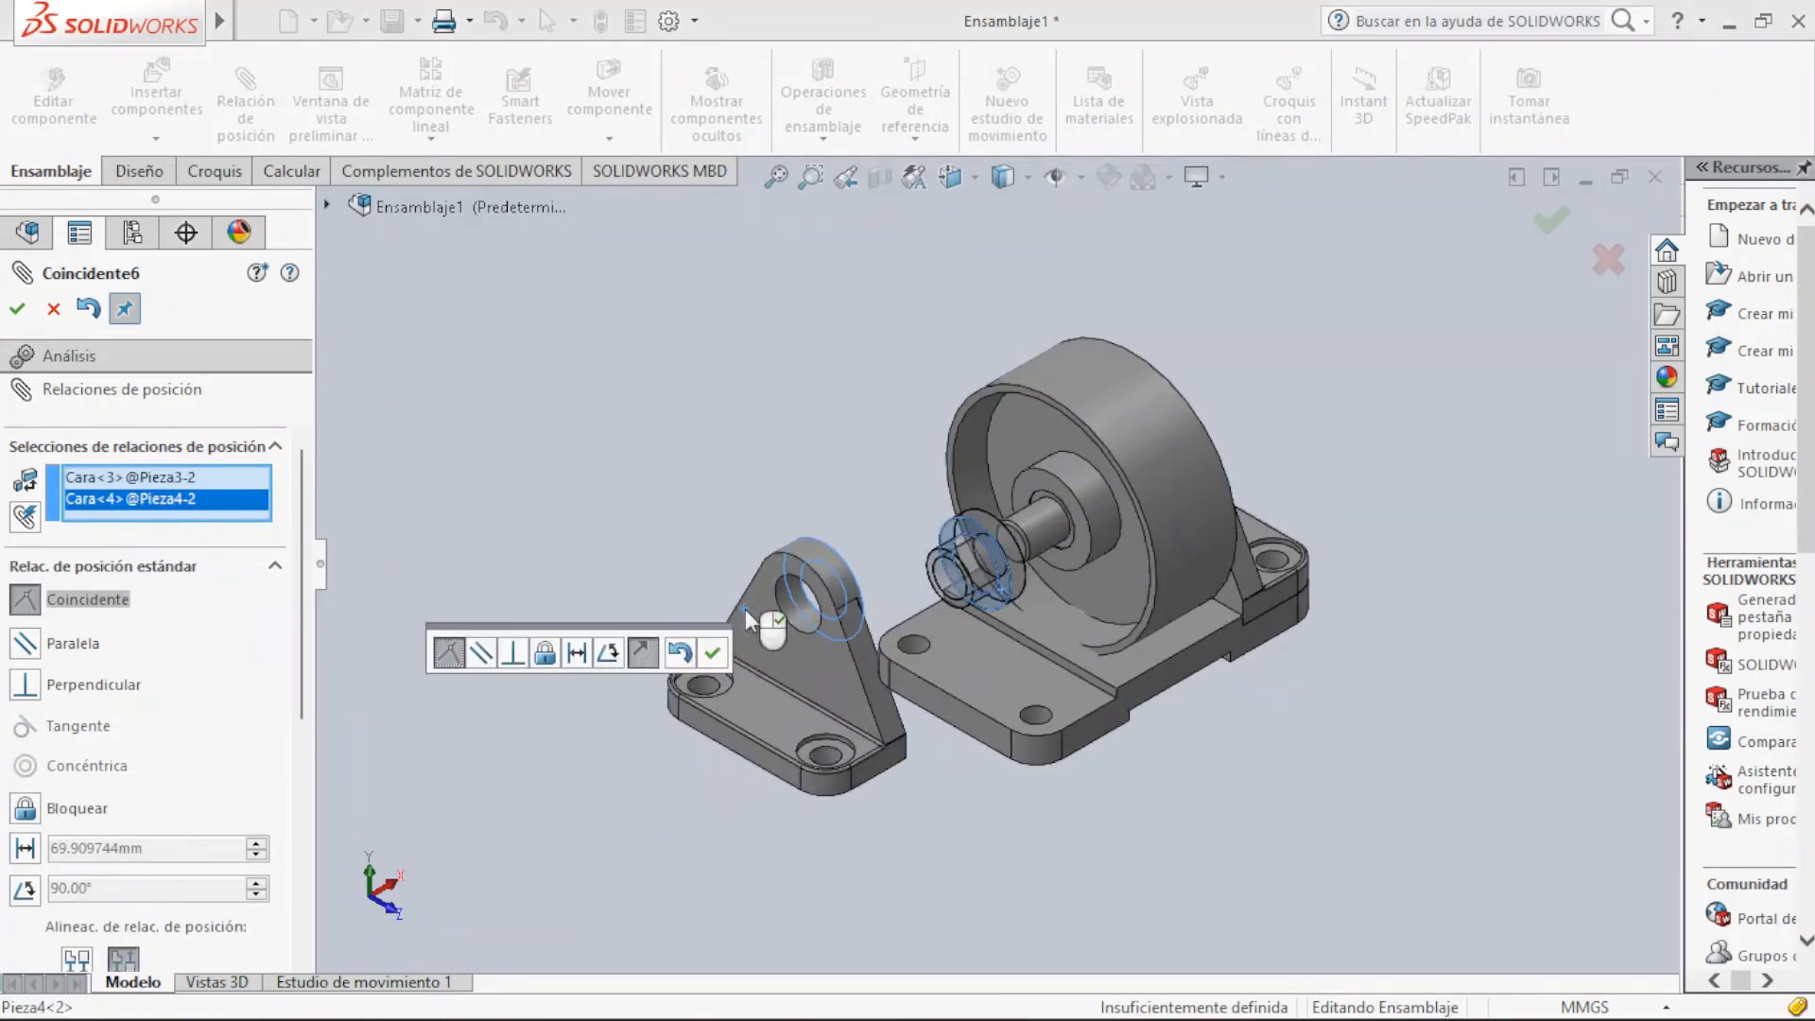
pyautogui.click(18, 309)
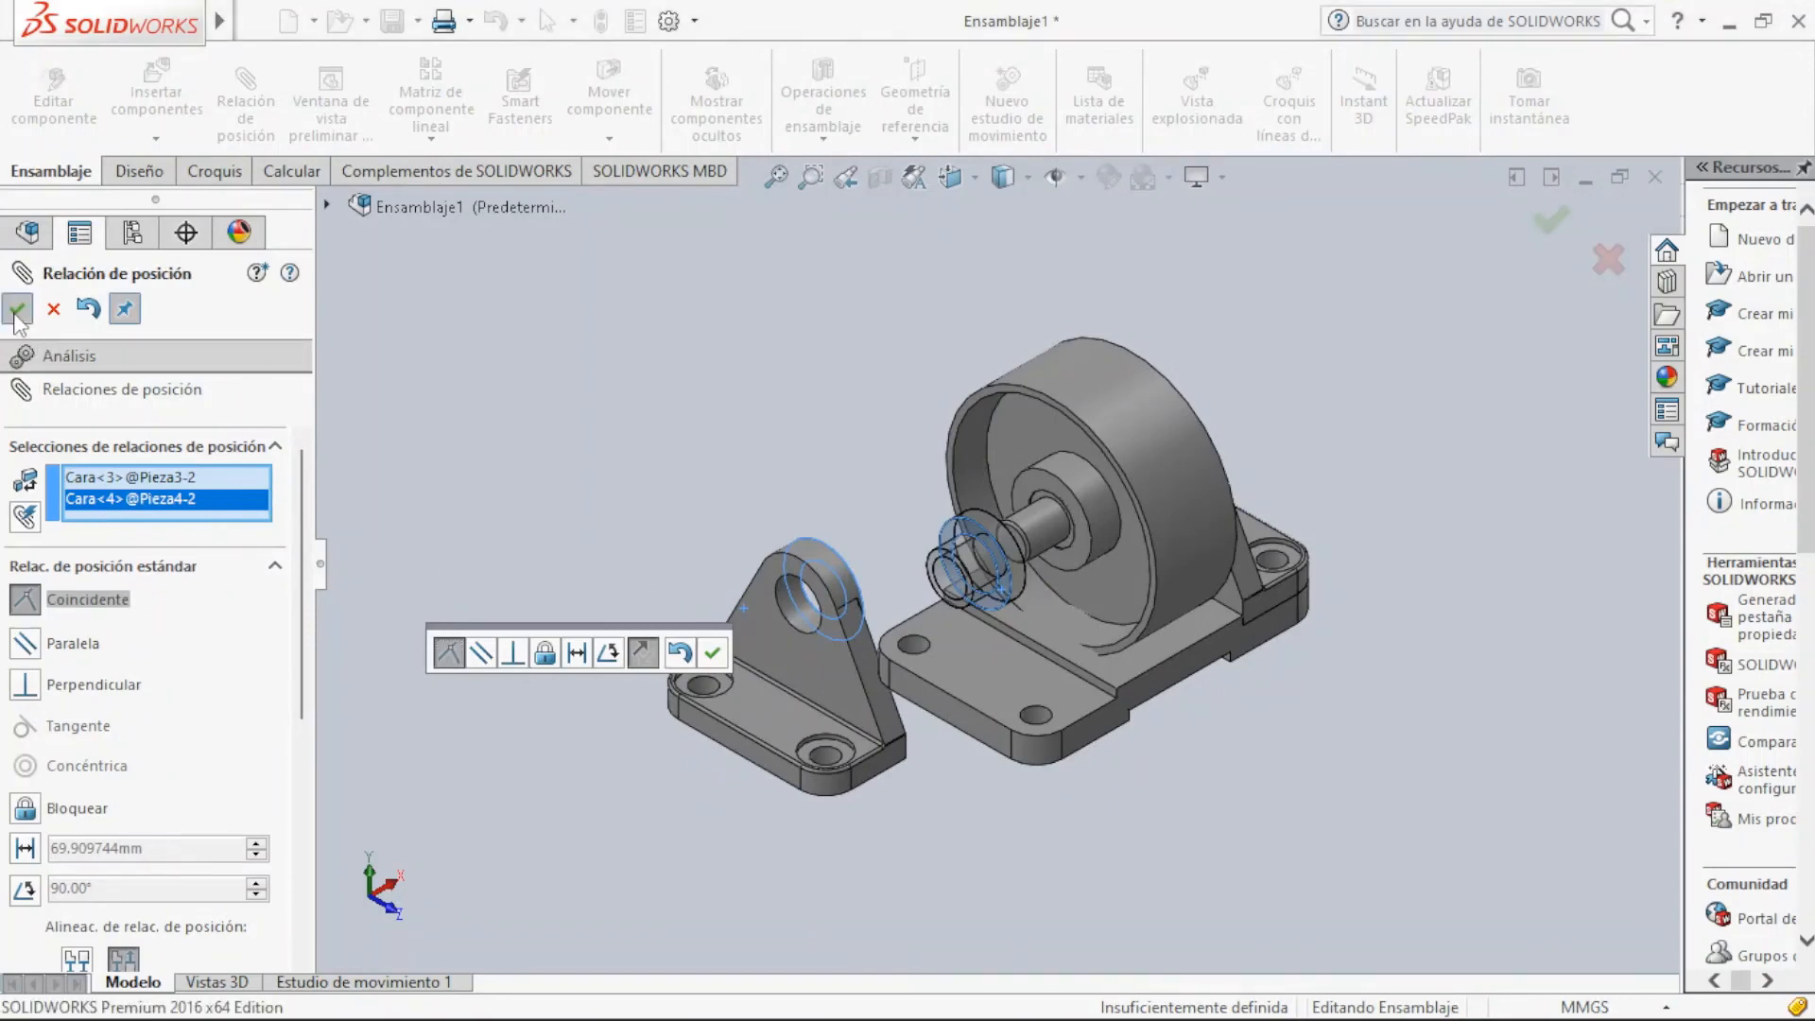
# Add a concentric mate between the new bushing's outer cylindrical face and the new support's 22 mm hole
pyautogui.click(986, 592)
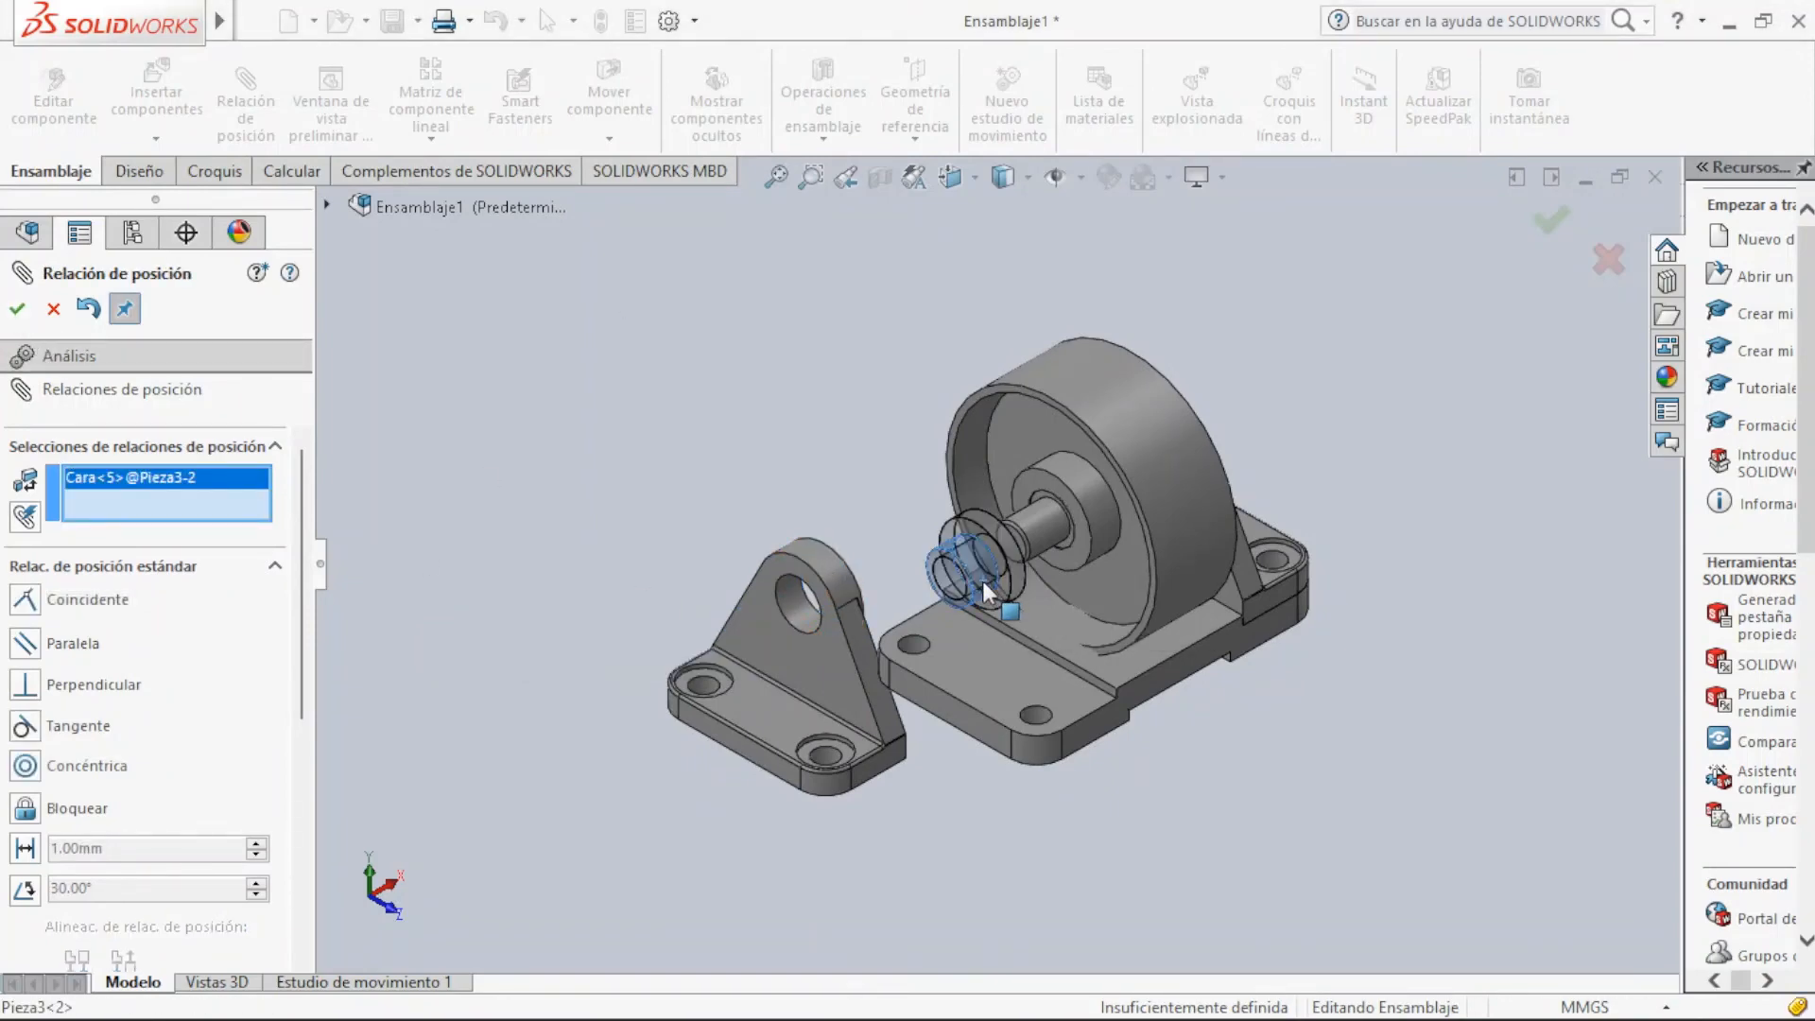
pyautogui.click(799, 605)
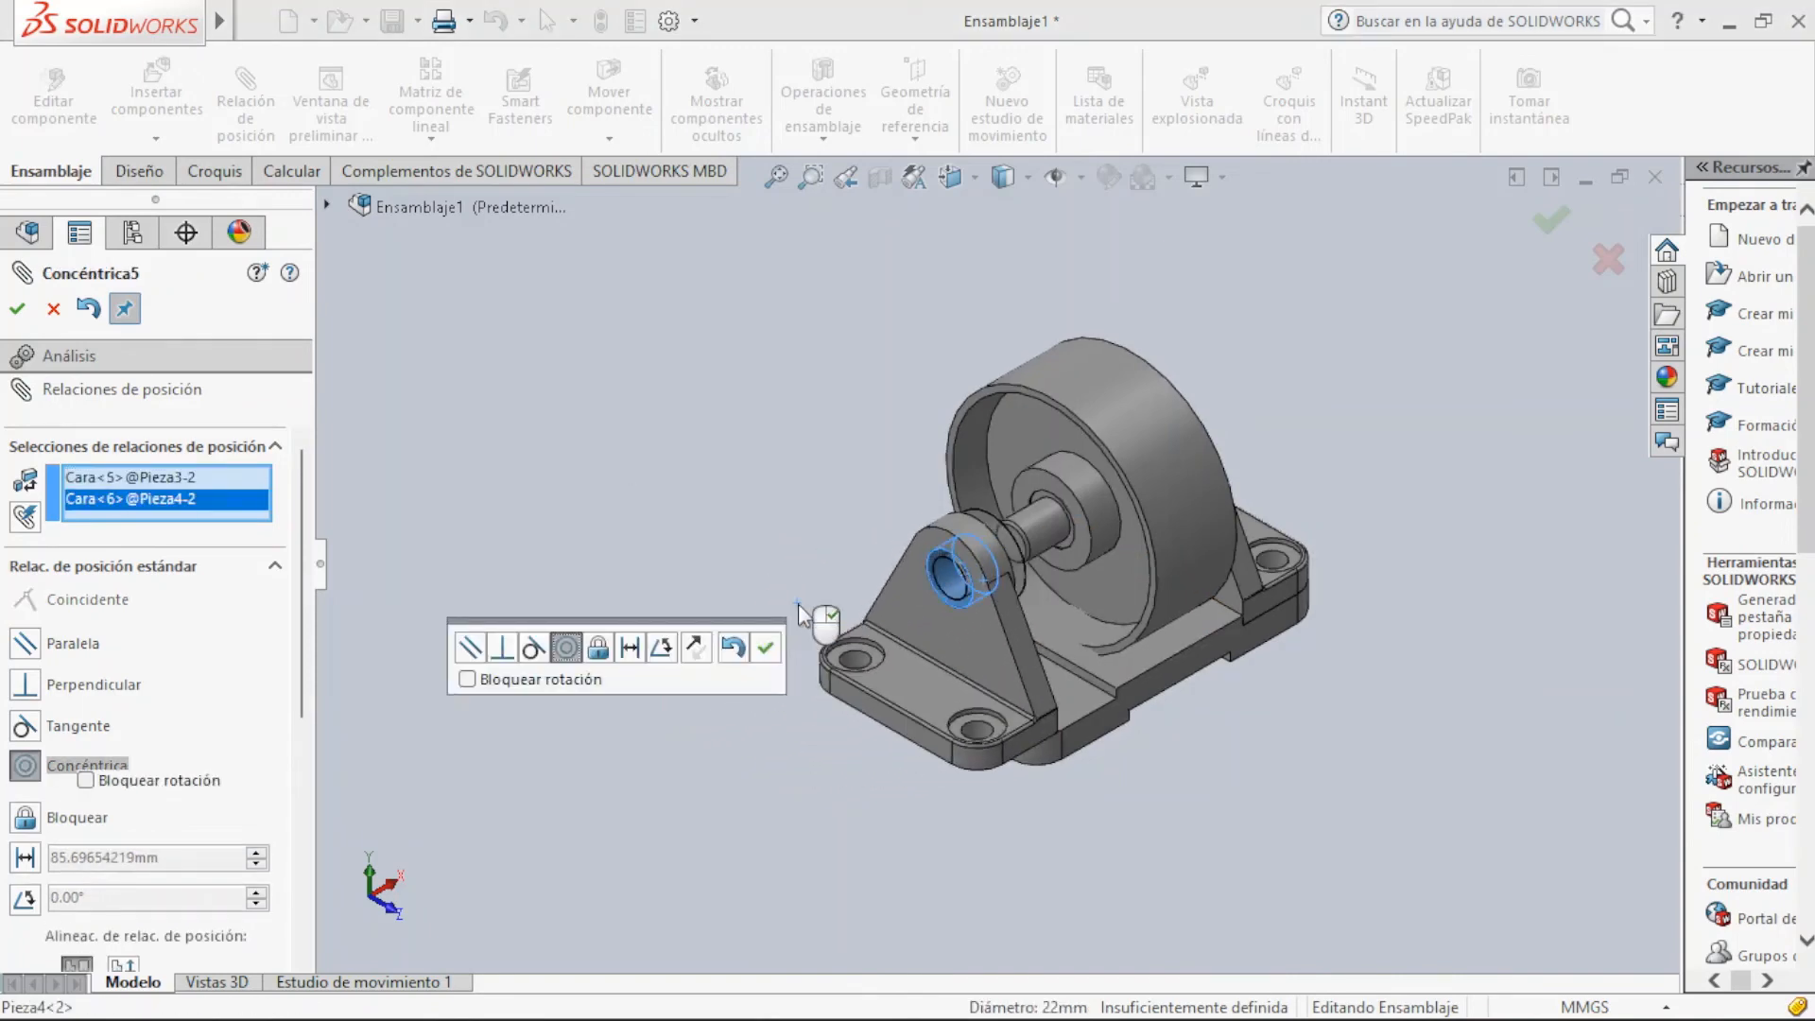
pyautogui.click(22, 314)
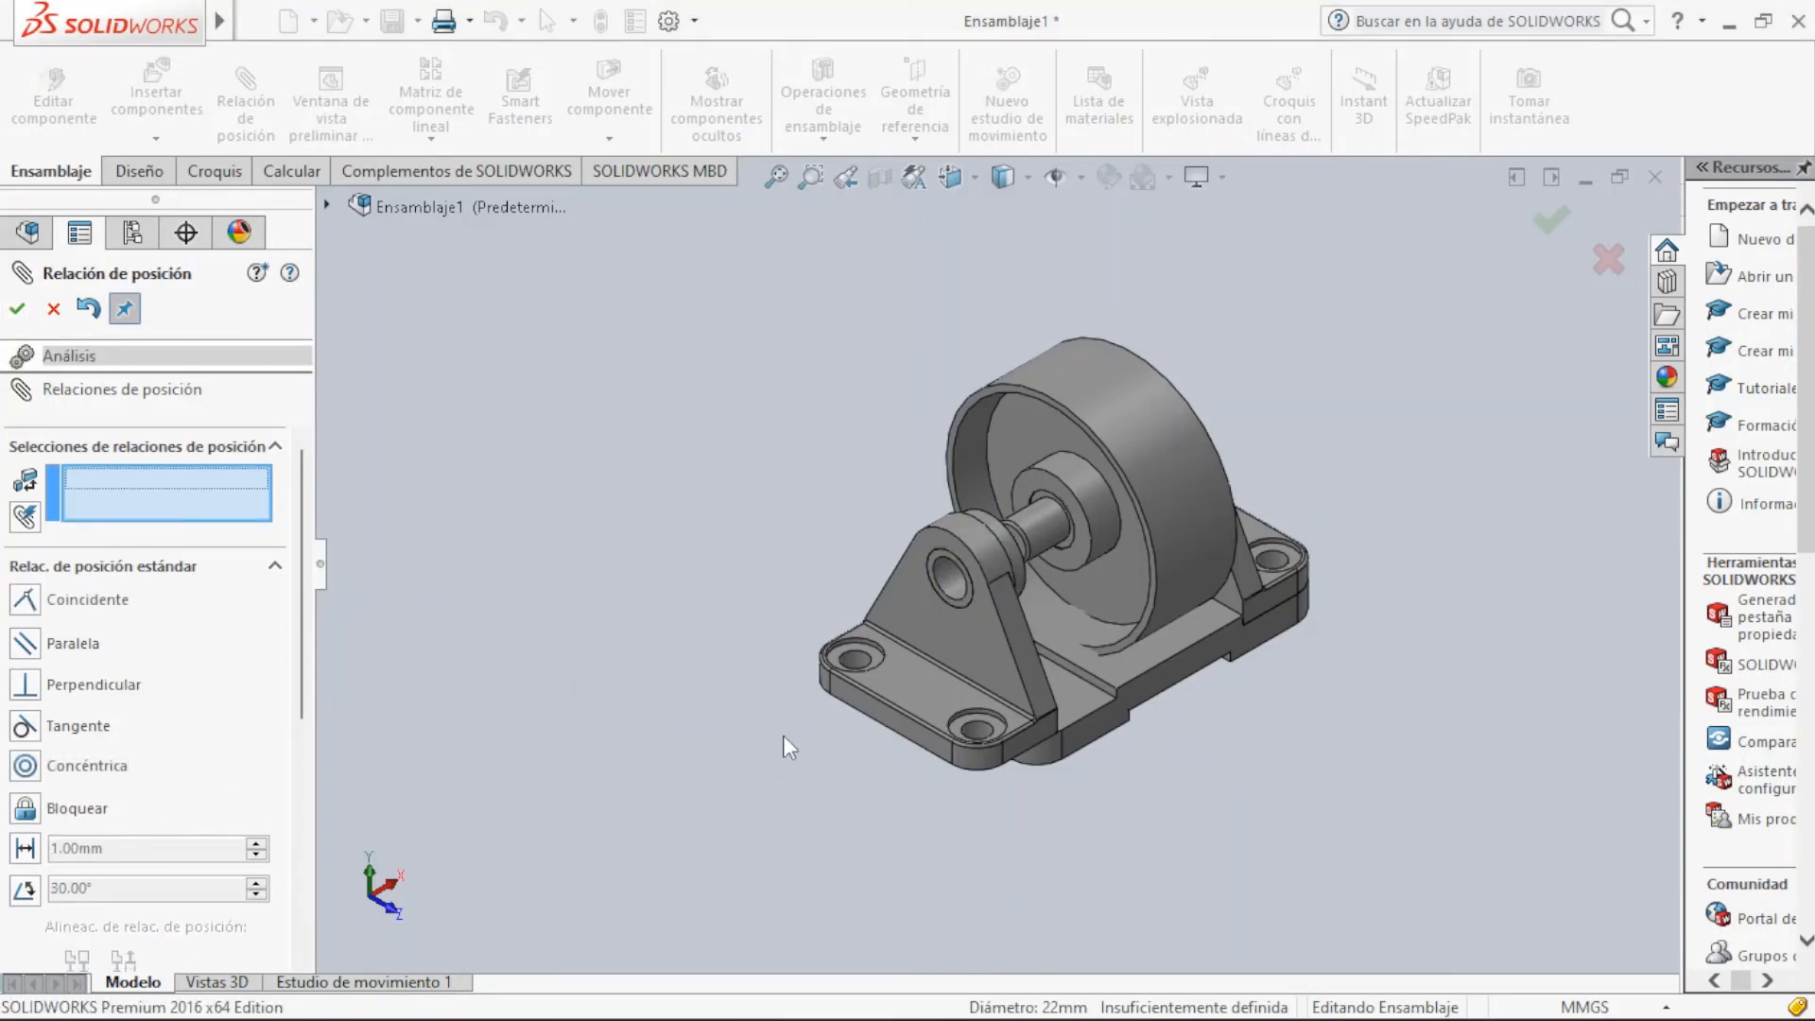
# Add a coincident mate between the outer side face of the new support's foot and the base plate's adjacent end face, and finish mating
pyautogui.click(878, 714)
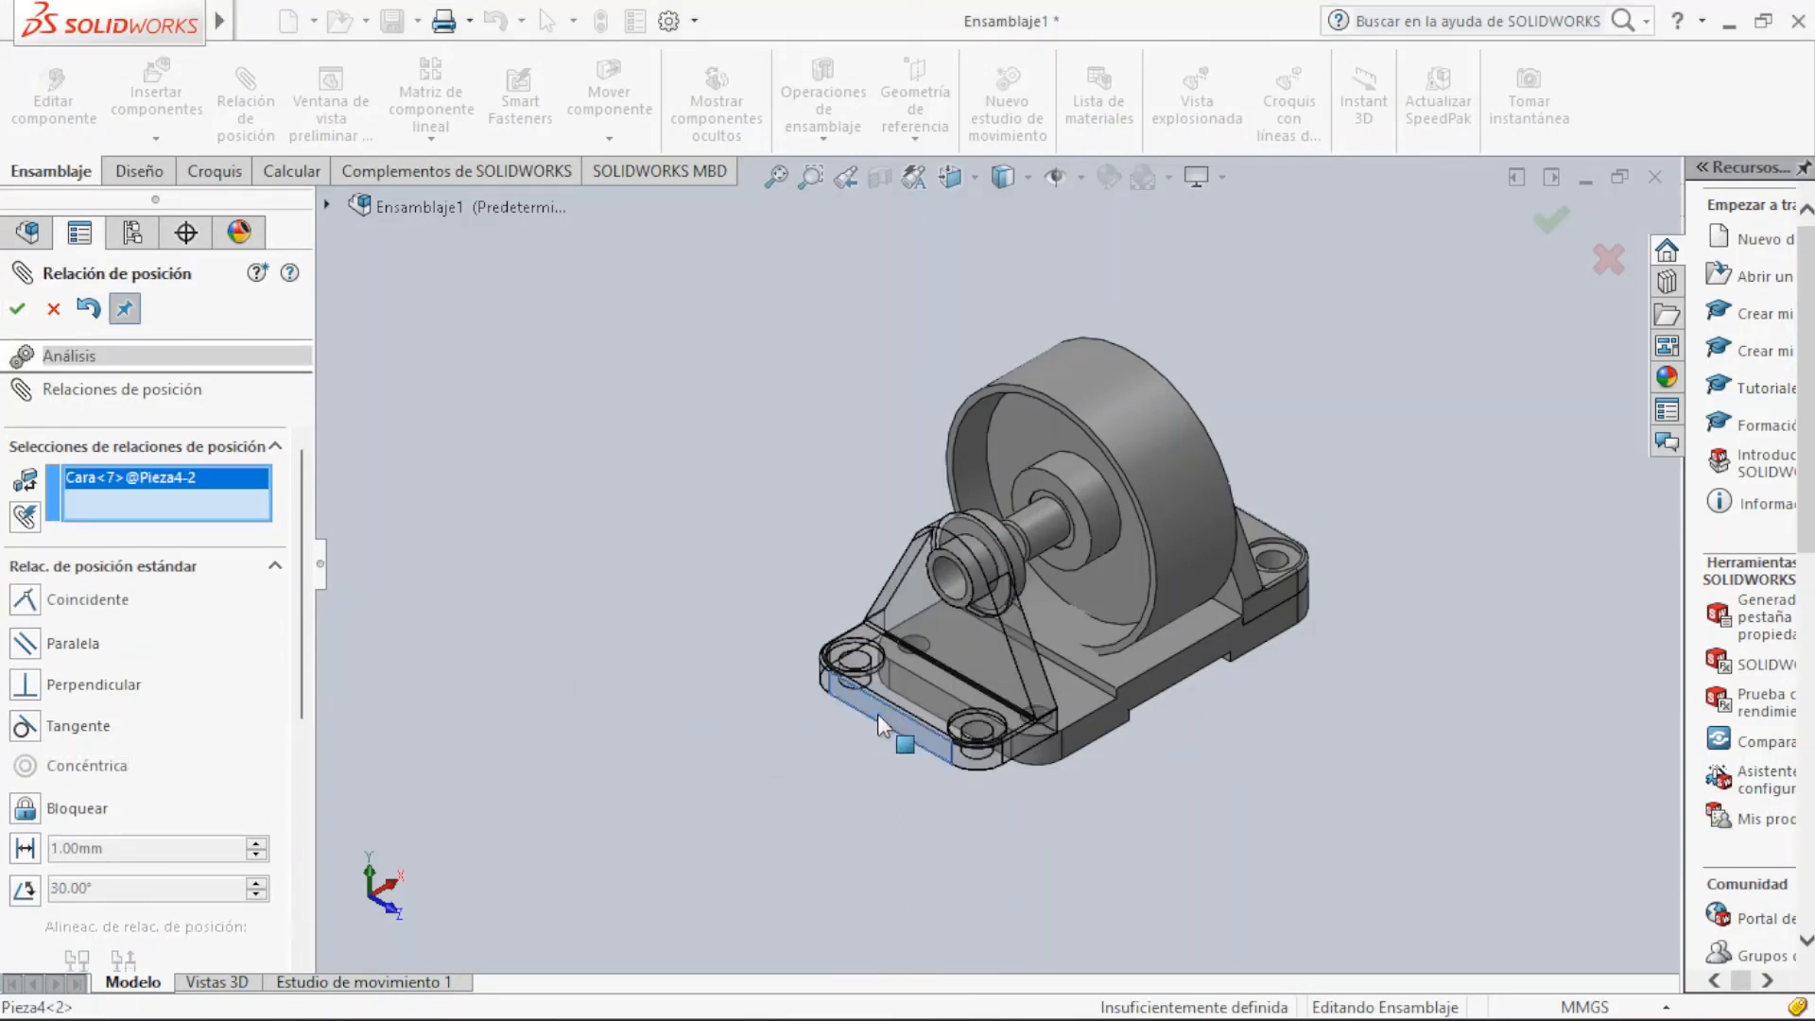
pyautogui.press('space')
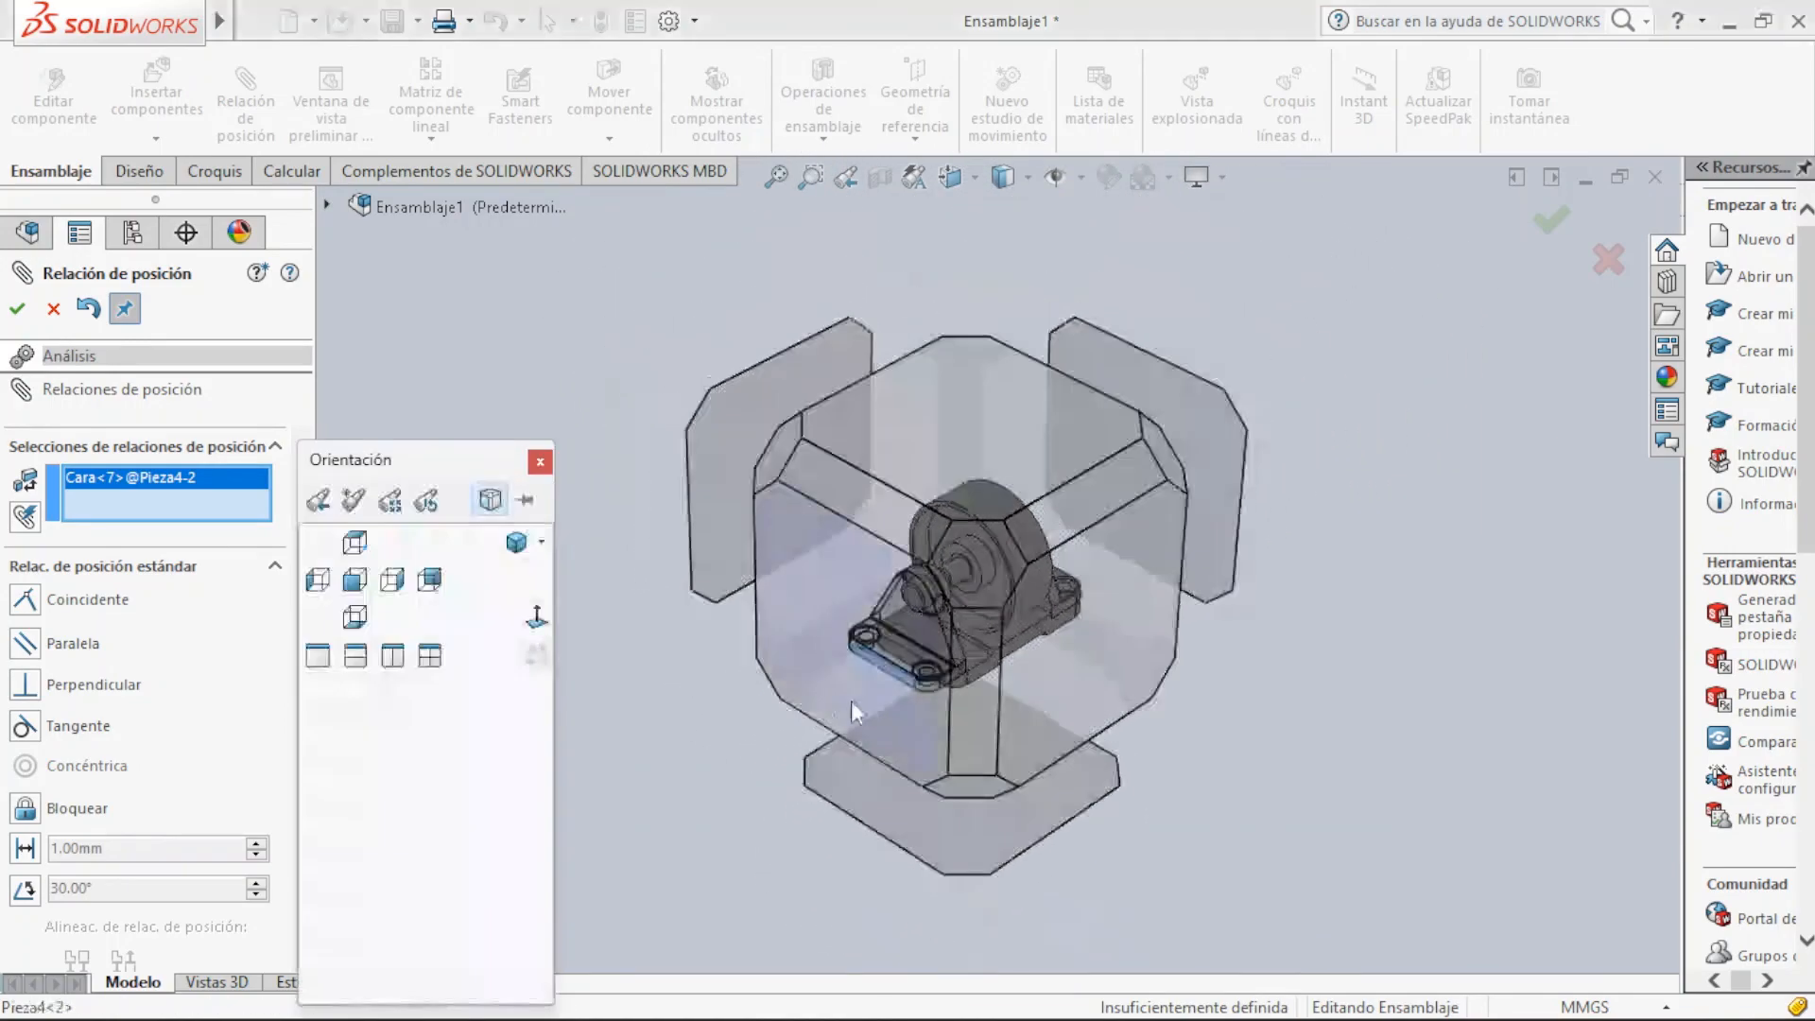
pyautogui.click(832, 670)
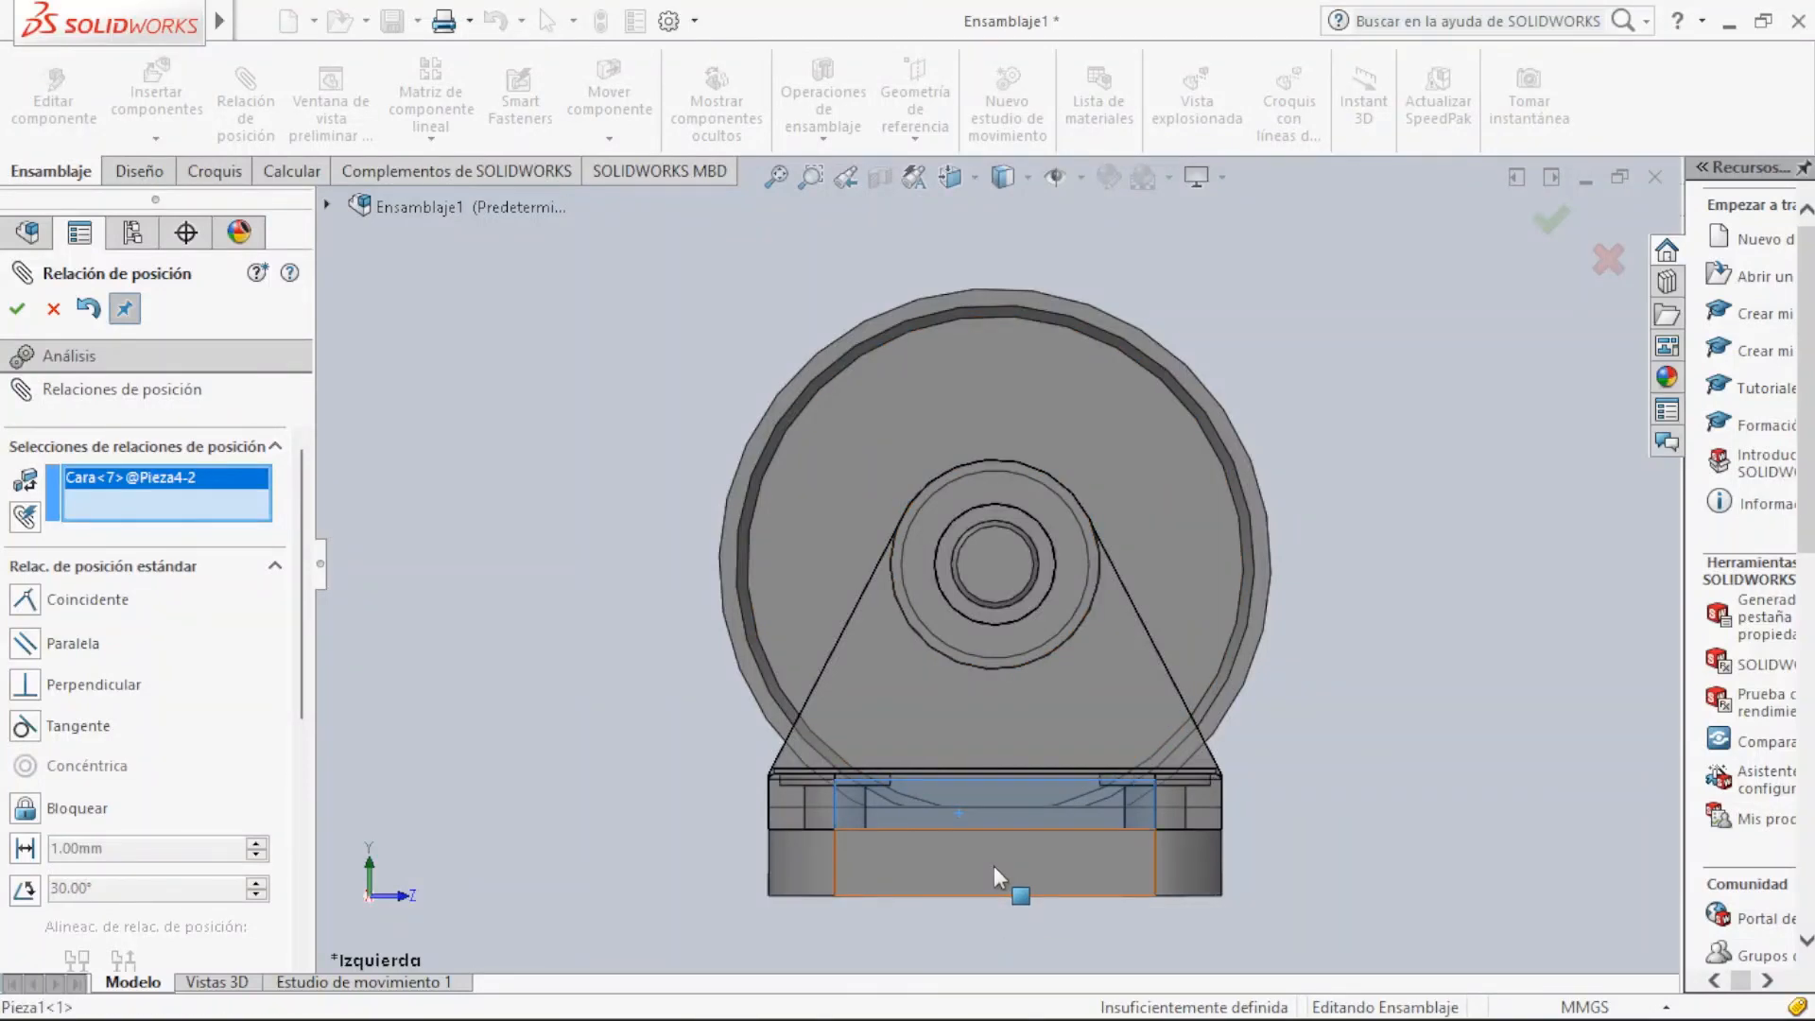
pyautogui.click(994, 867)
pyautogui.click(993, 867)
pyautogui.press('space')
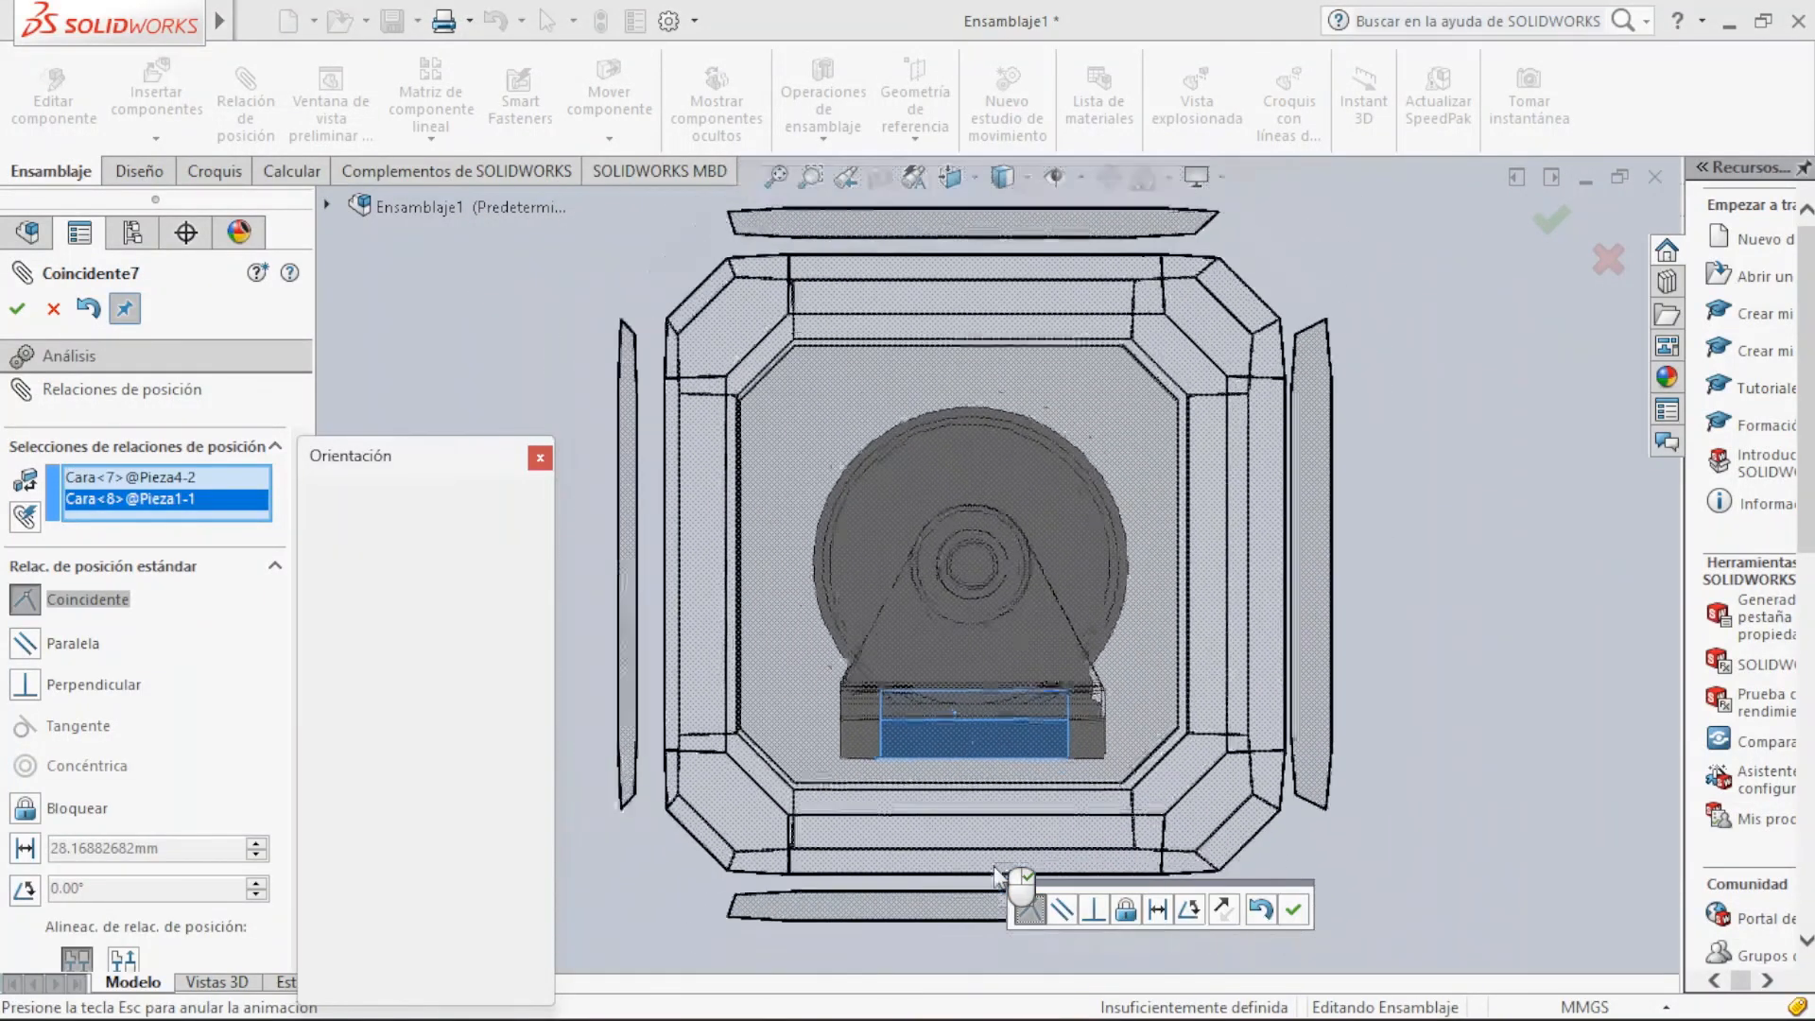
pyautogui.click(1185, 381)
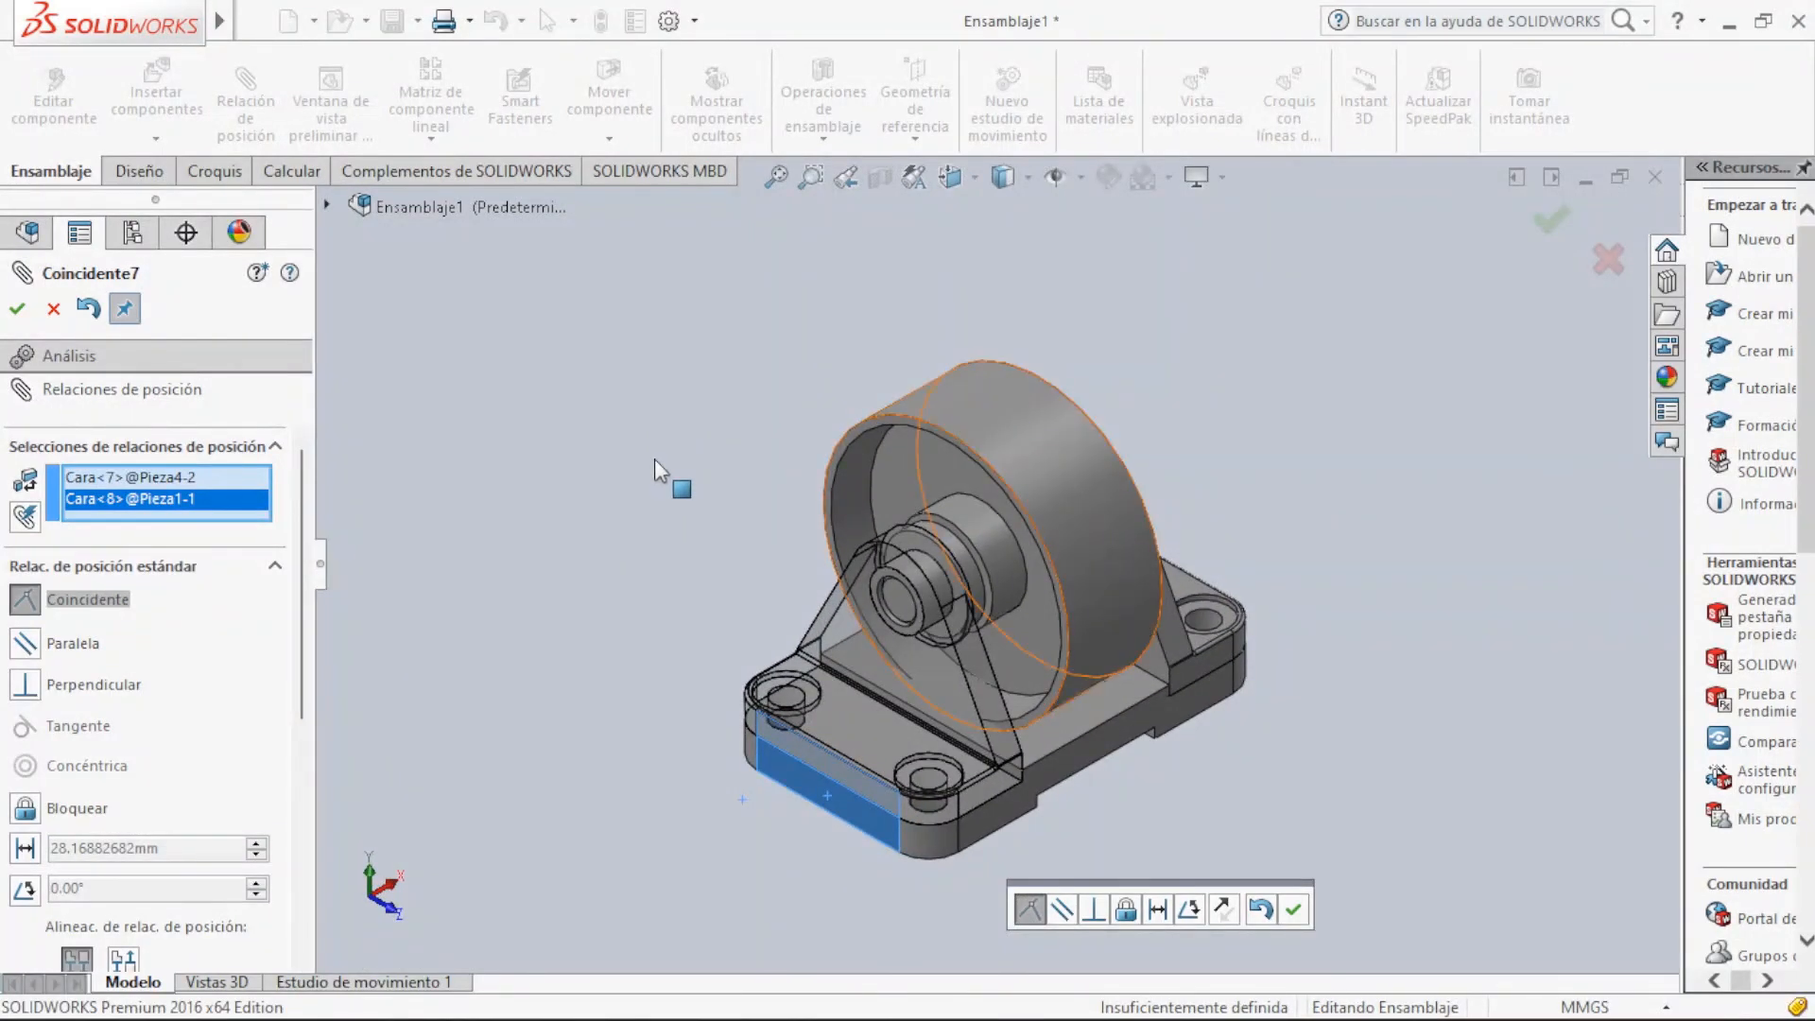
pyautogui.click(17, 310)
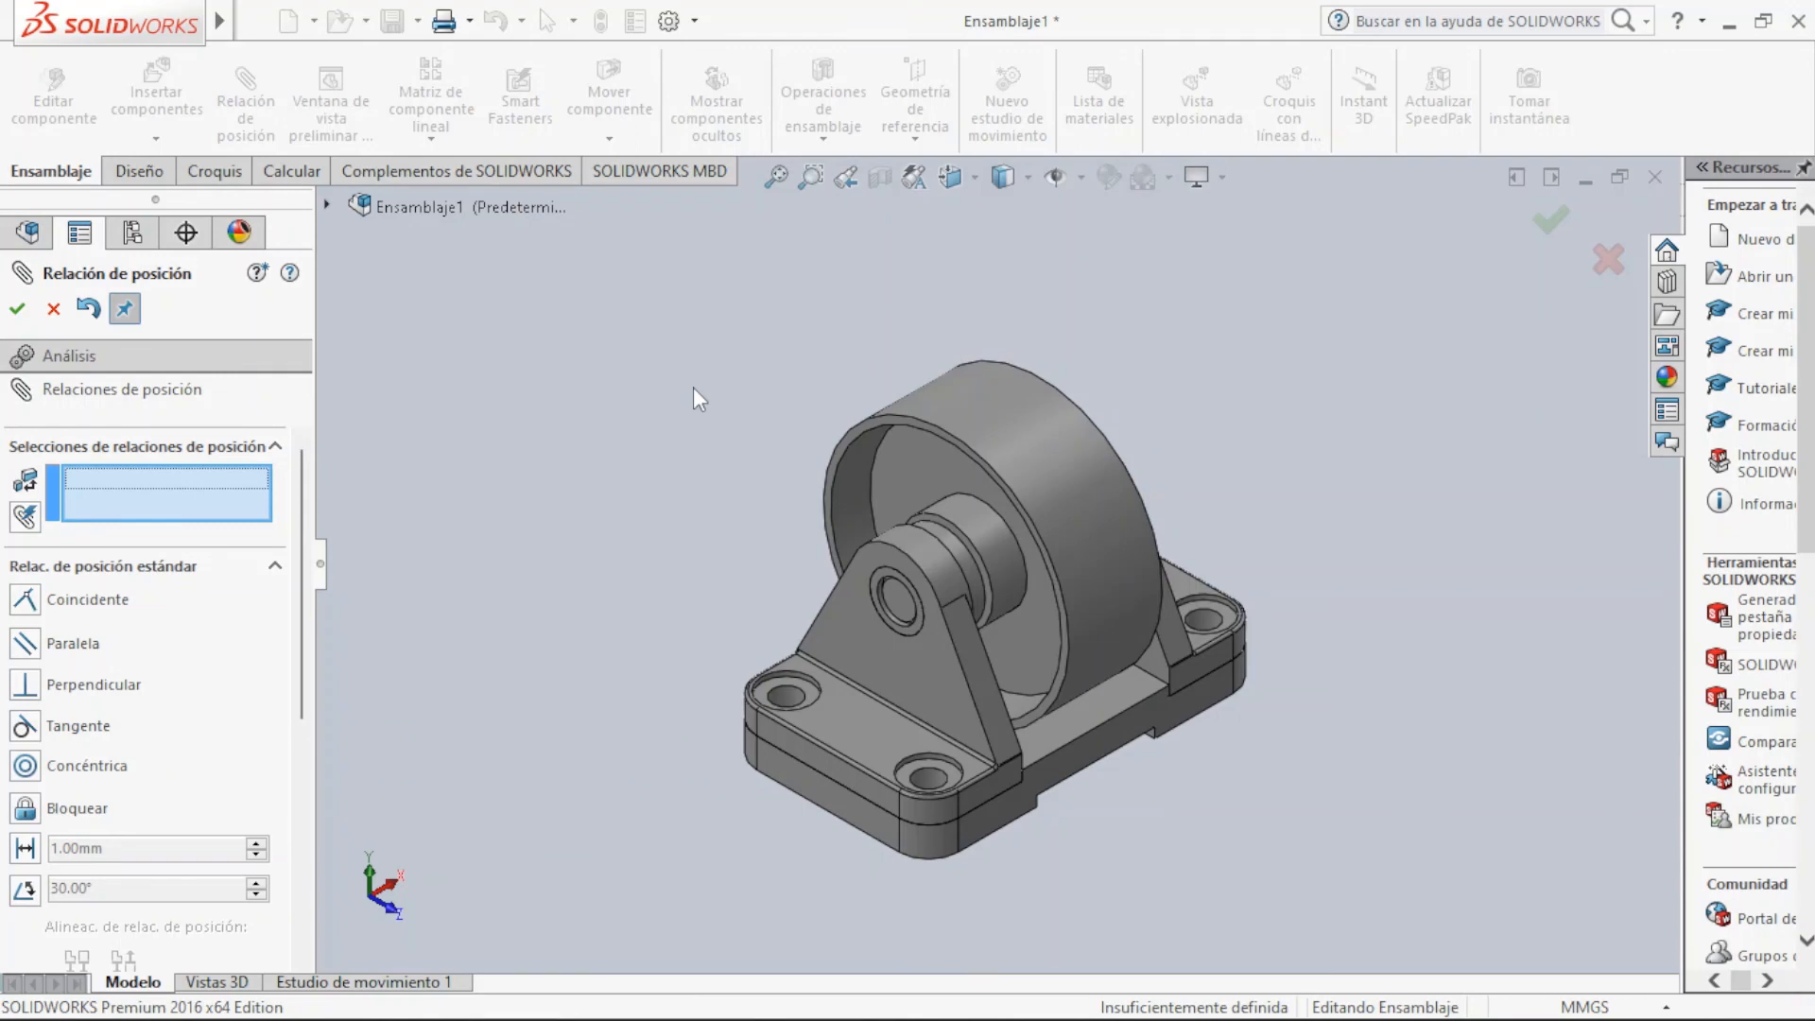
pyautogui.press('Escape')
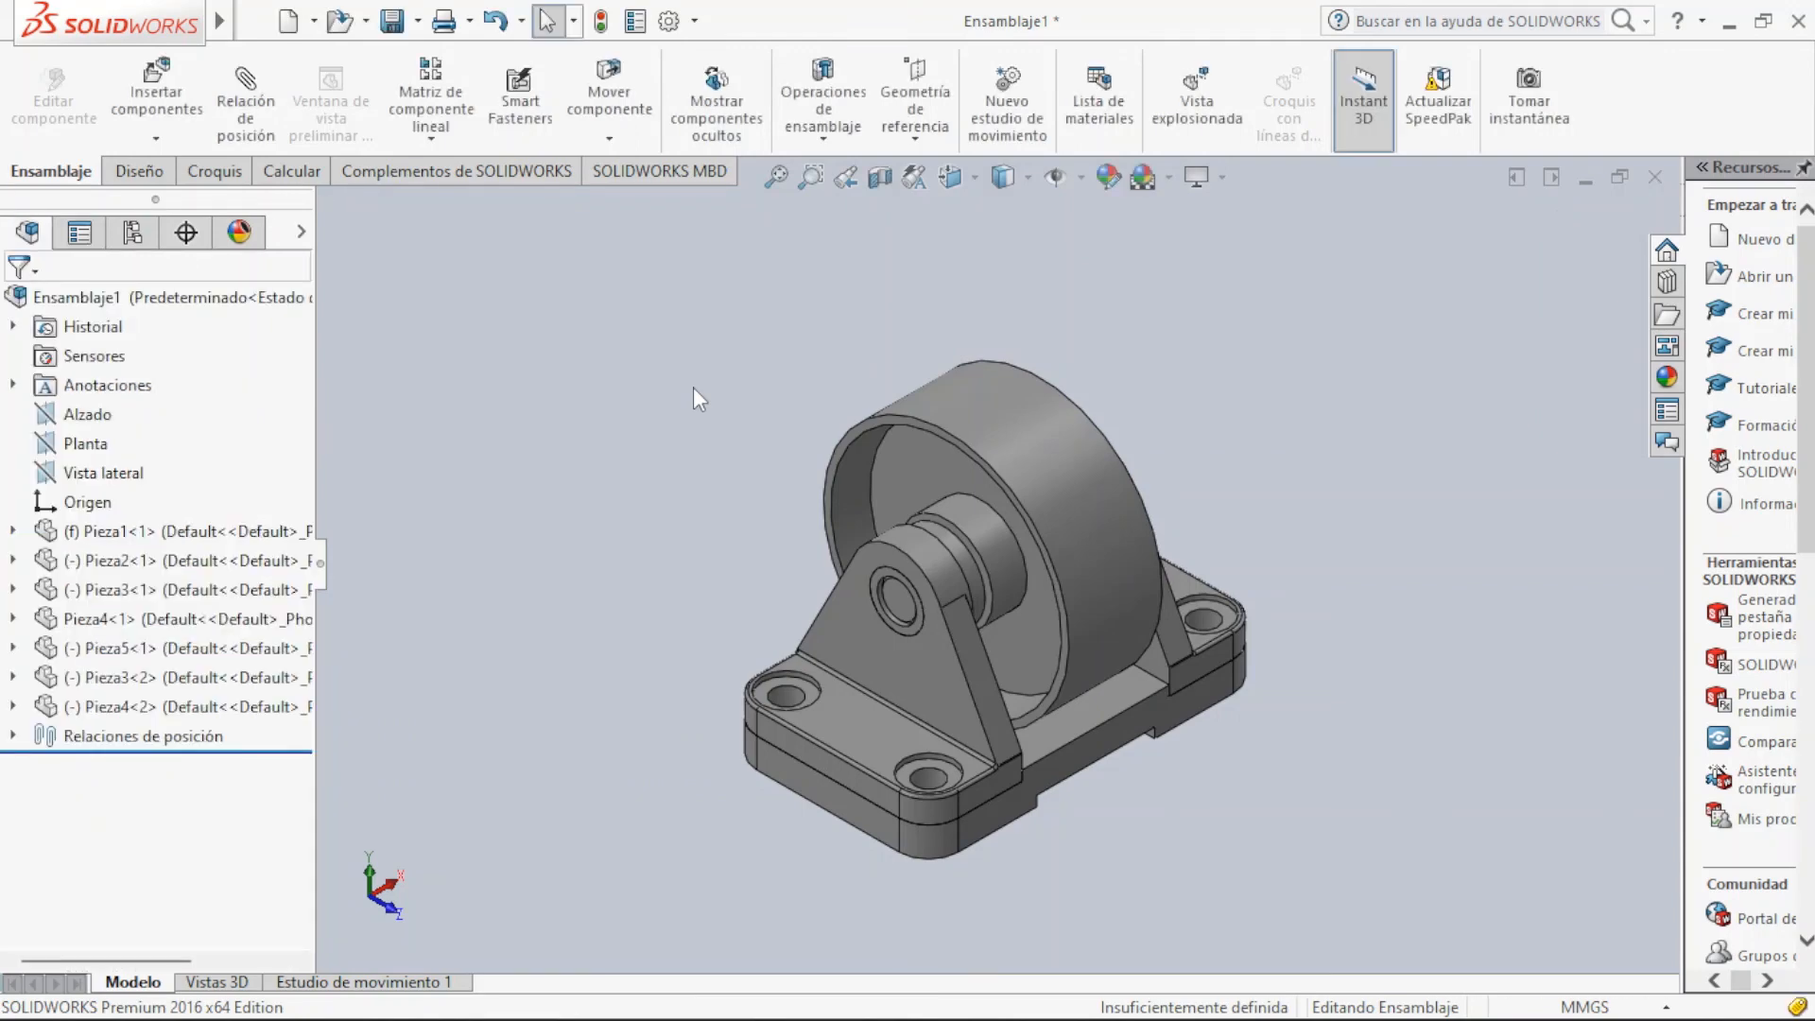